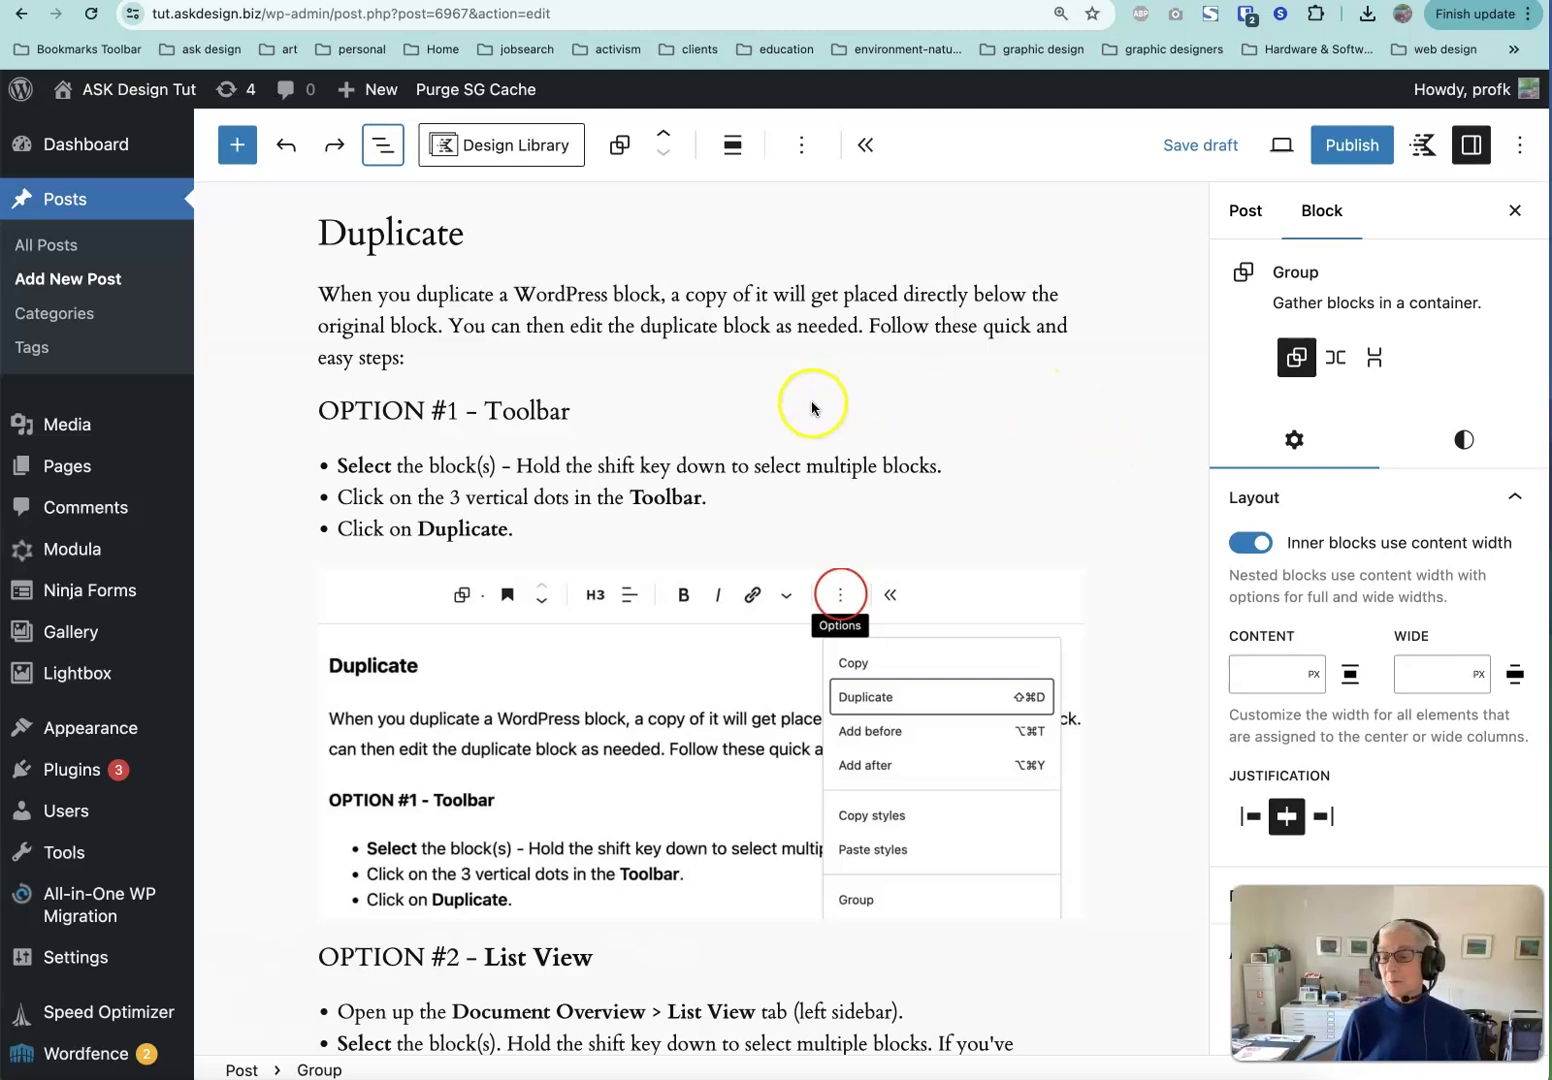
Duplicate the introductory paragraph below the Duplicate heading.
{"action": "left_click", "coordinate": [479, 327]}
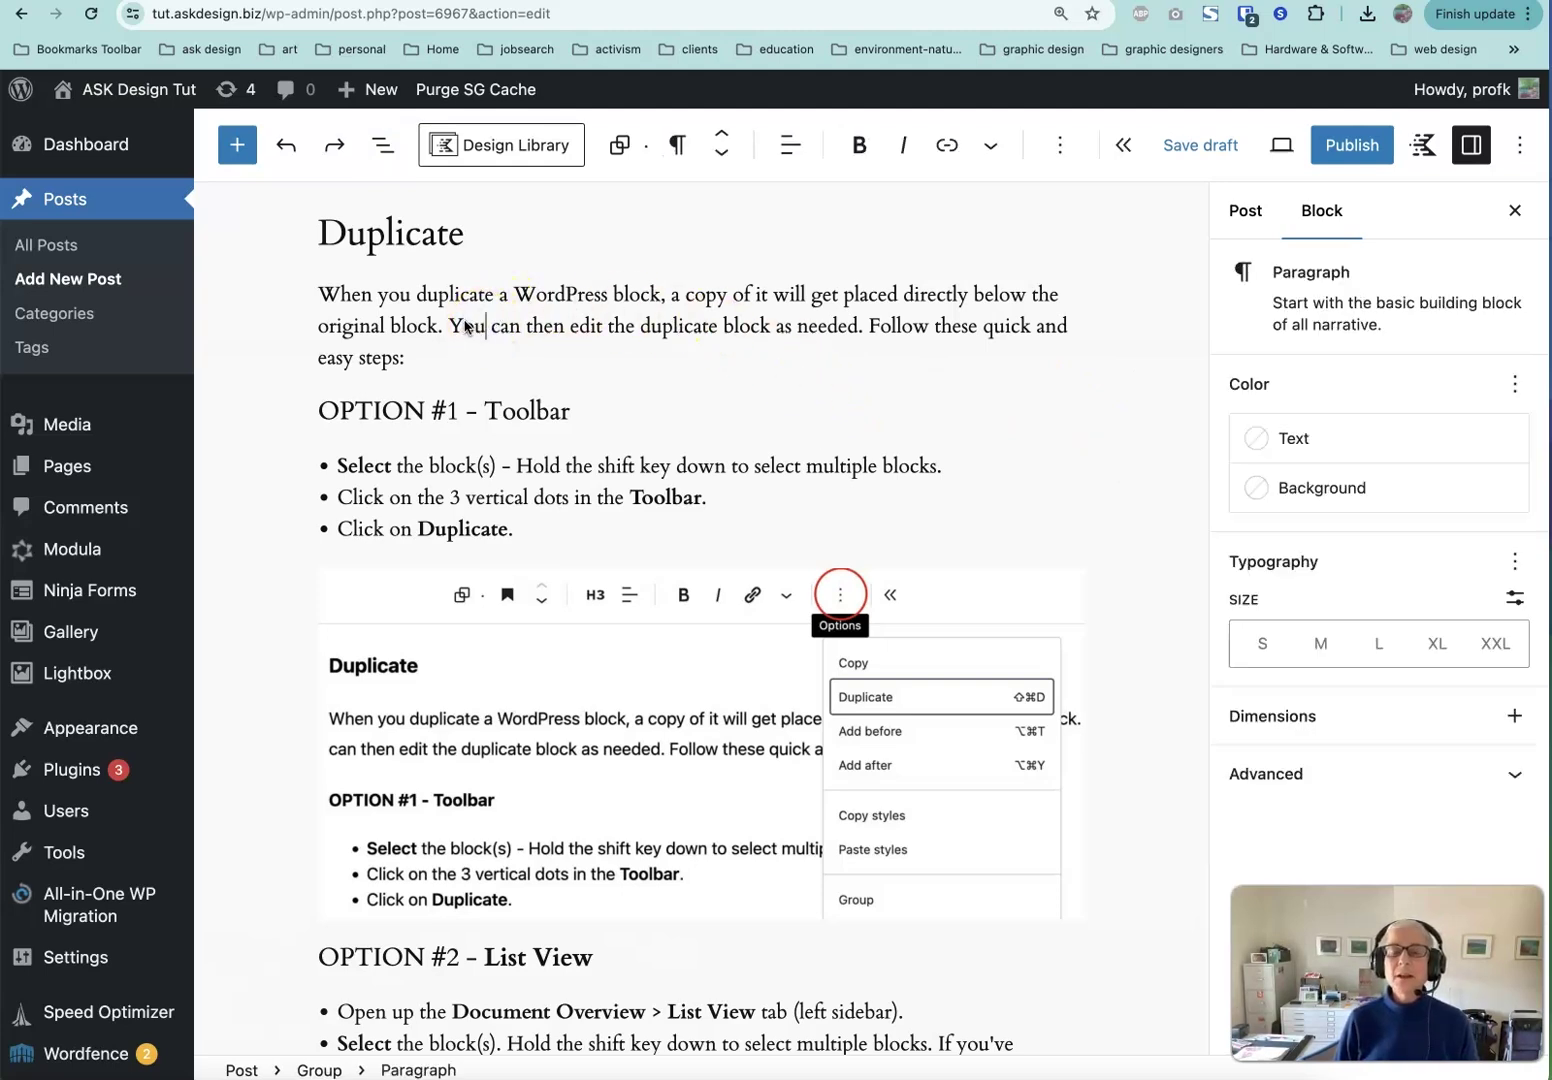
{"action": "left_click", "coordinate": [1058, 158]}
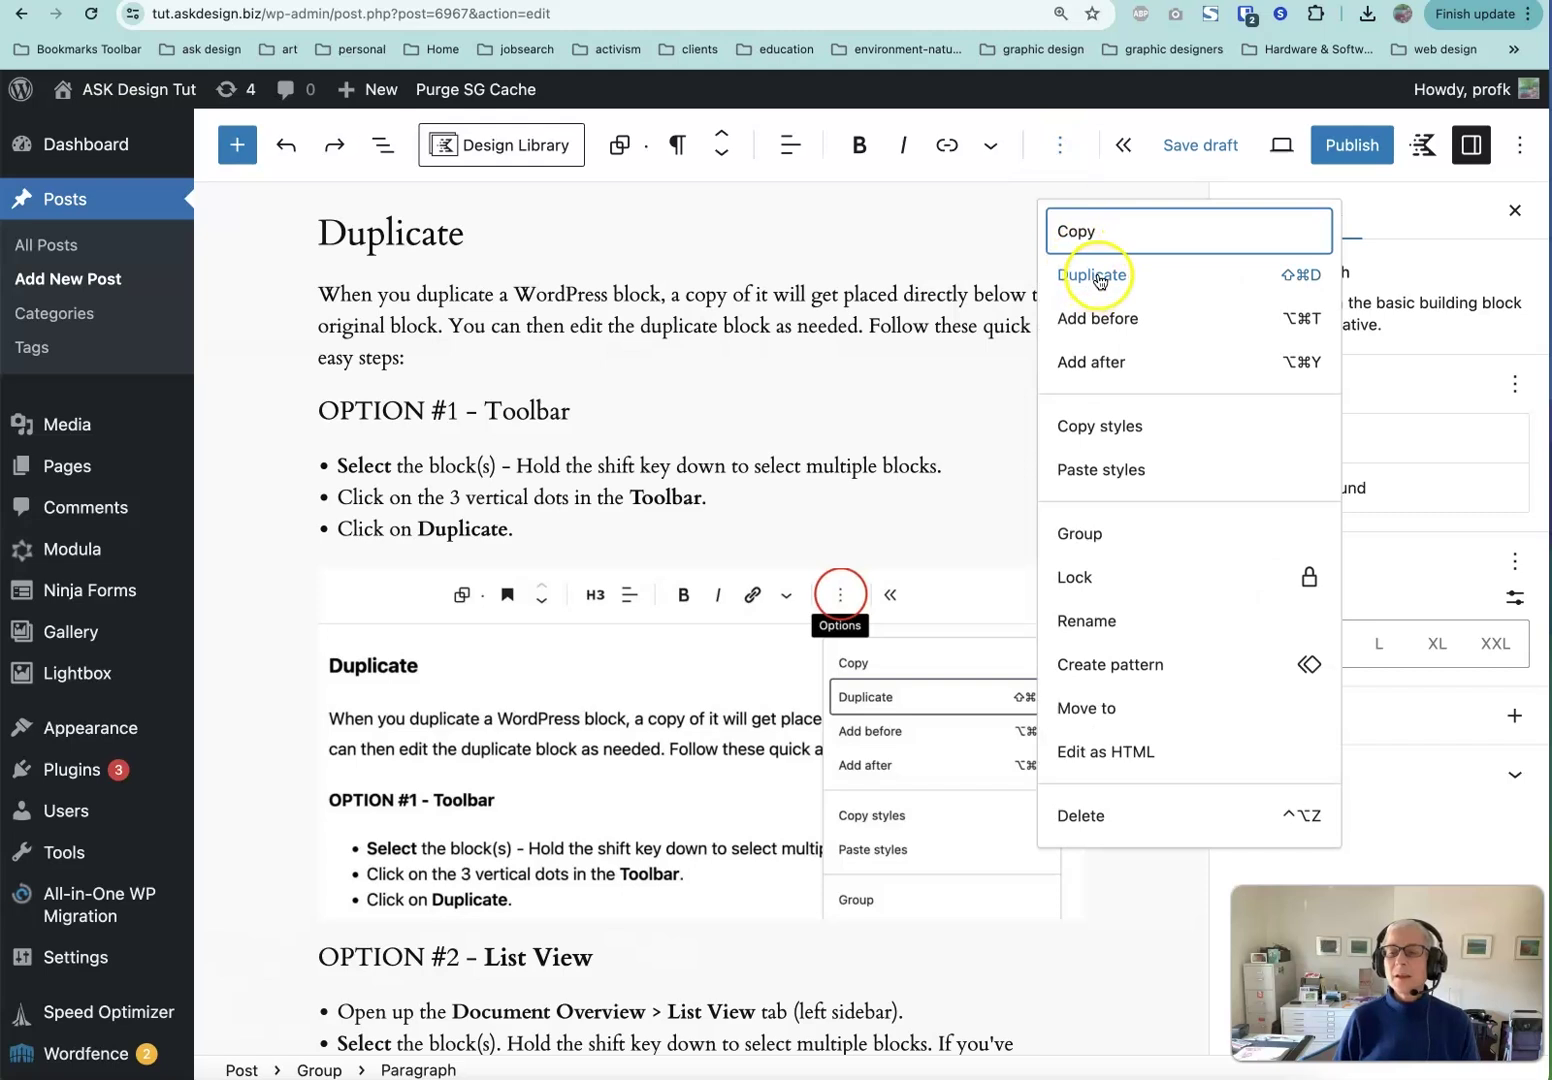
{"action": "left_click", "coordinate": [1098, 278]}
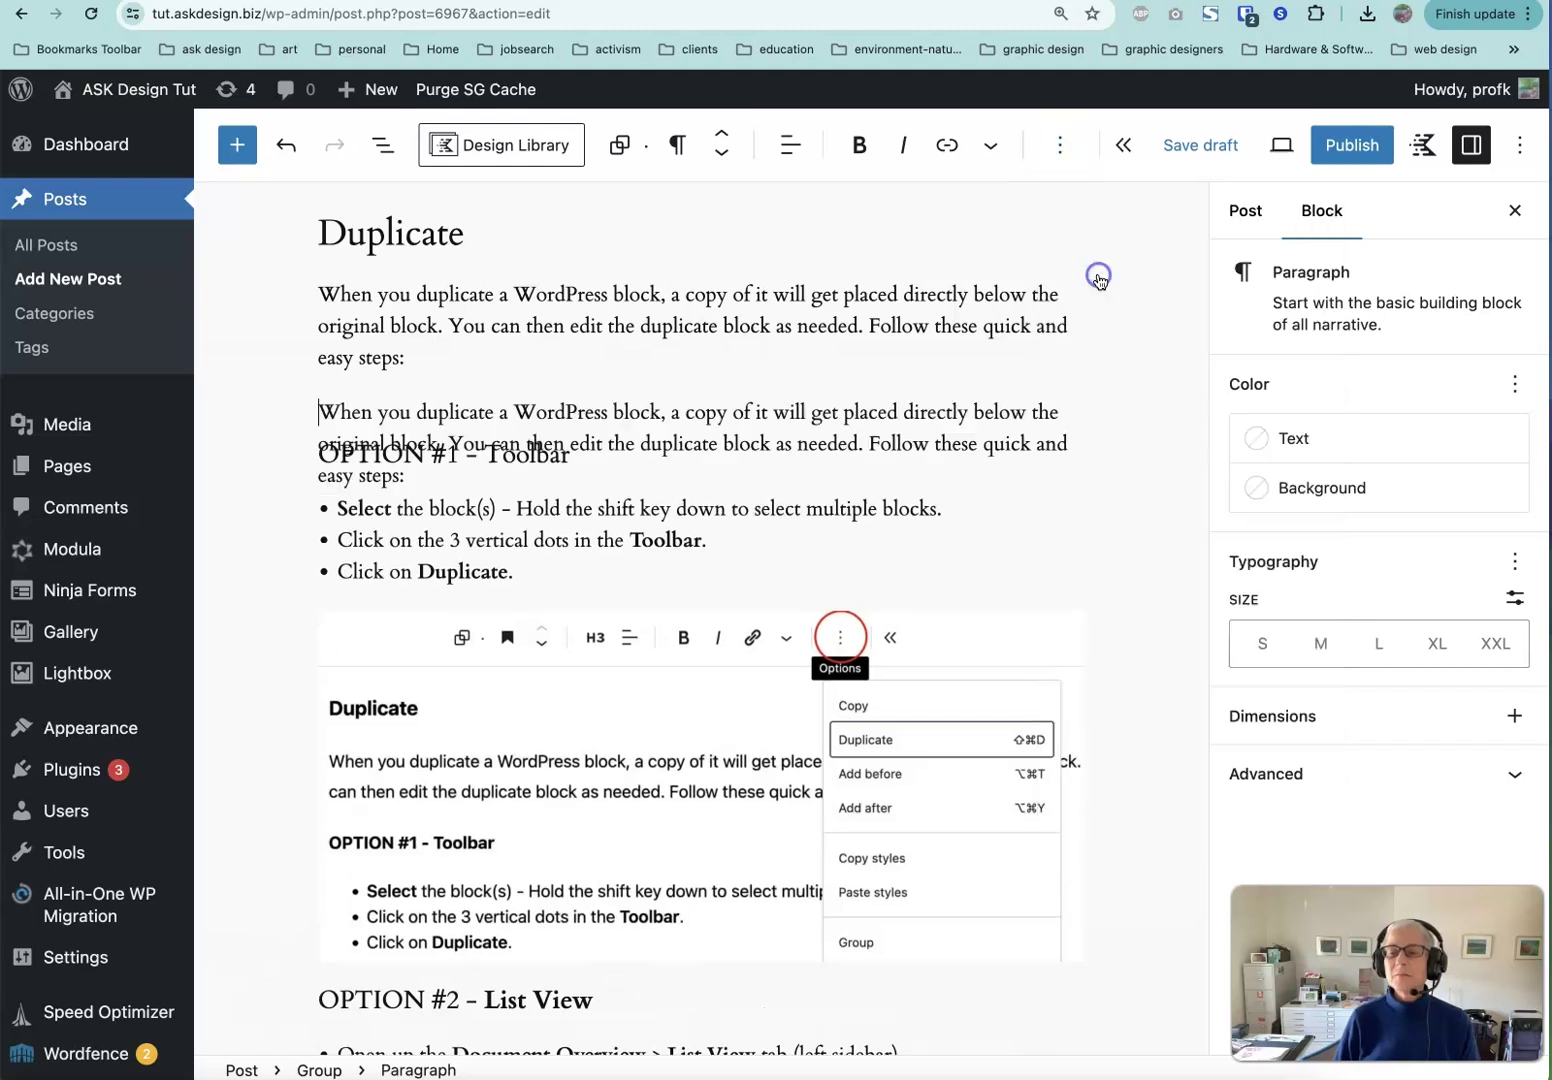
{"action": "left_click", "coordinate": [494, 440]}
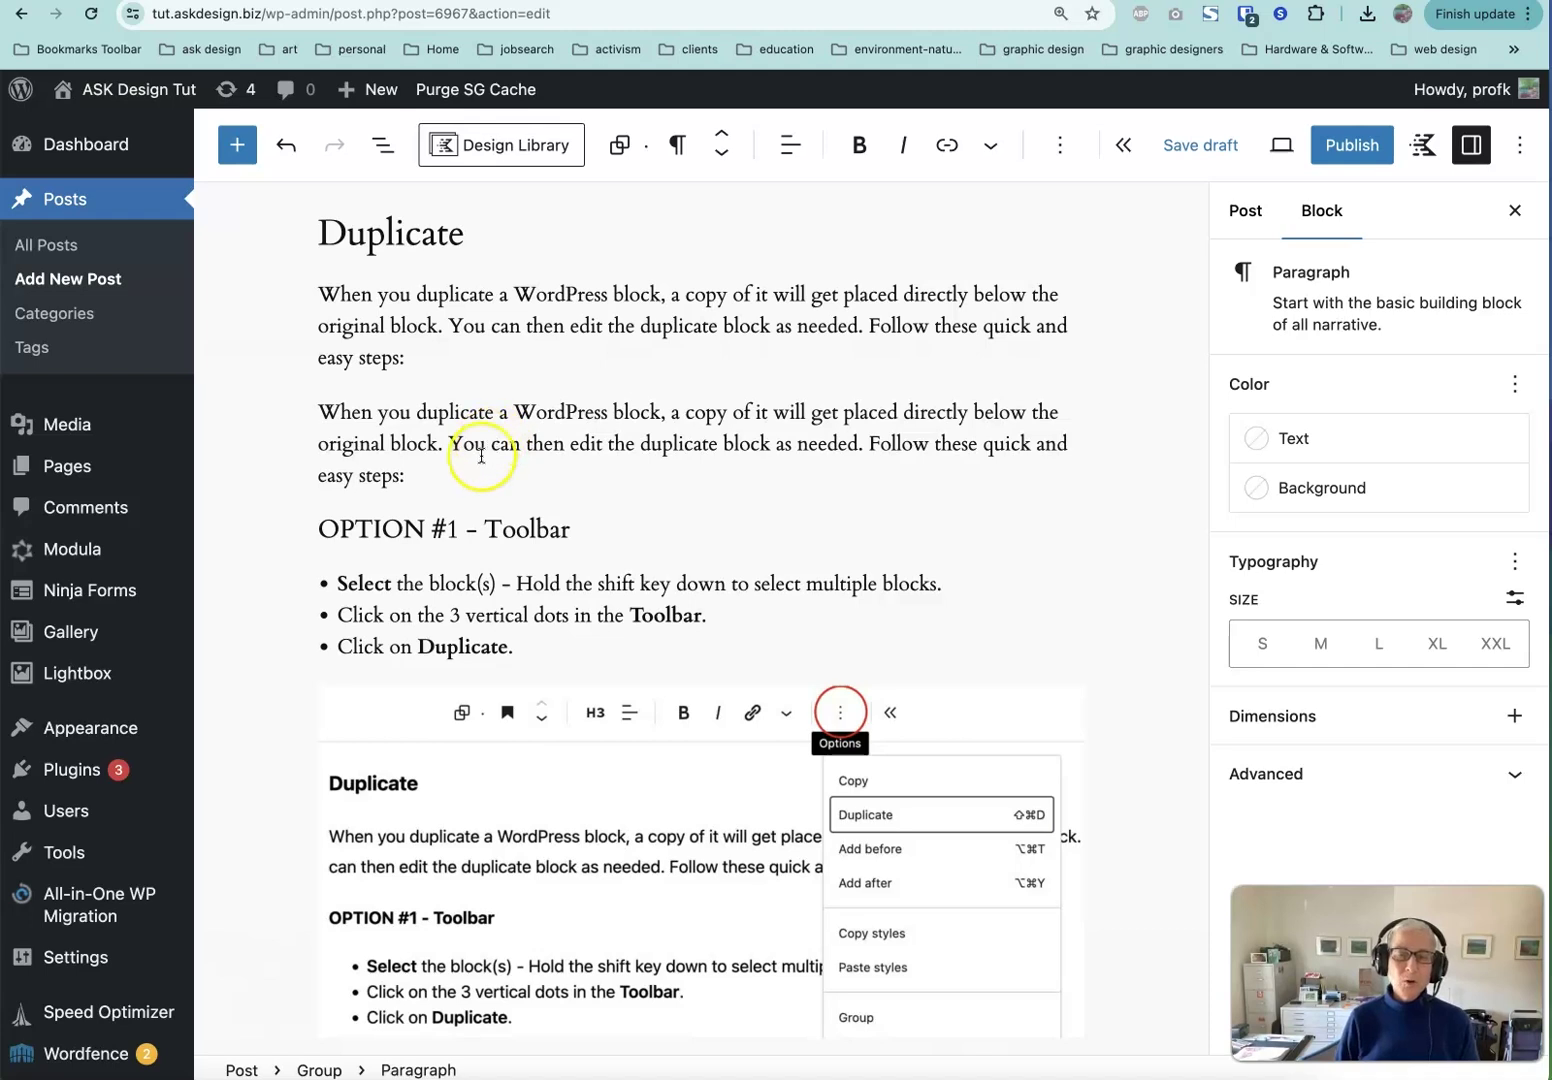
Duplicate the OPTION #1 - Toolbar heading and the bulleted list below it together in the Duplicate section.
{"action": "left_click", "coordinate": [410, 529]}
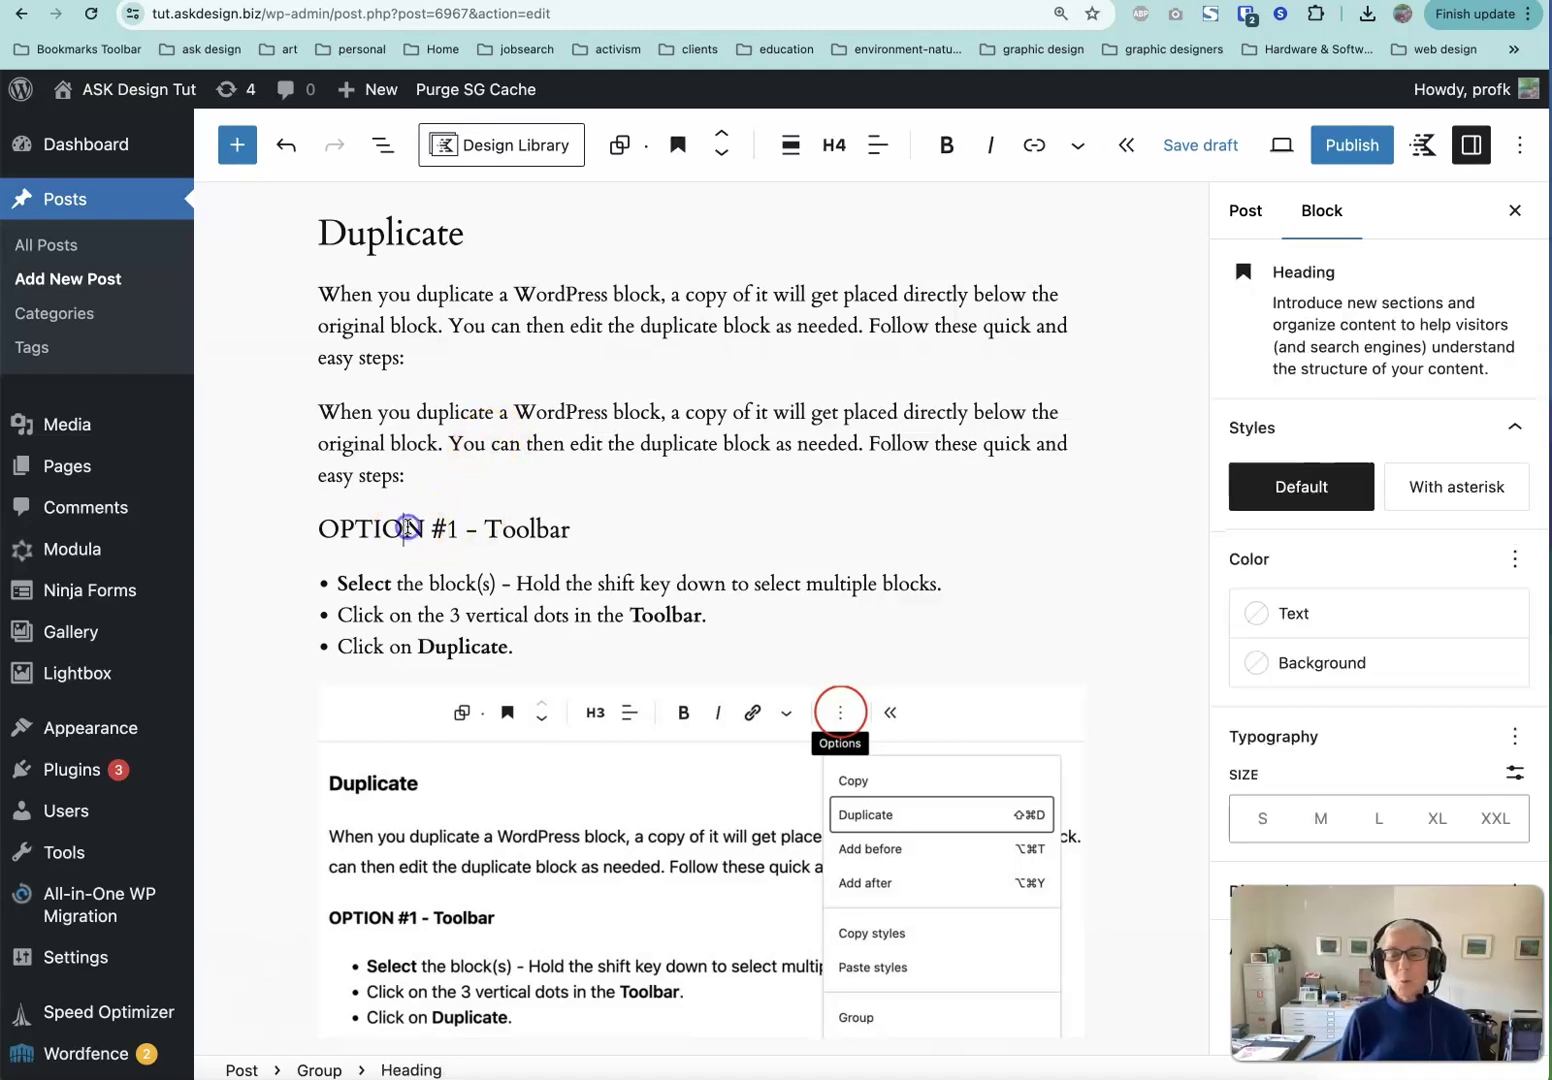
{"action": "left_click", "coordinate": [445, 605], "text": "shift"}
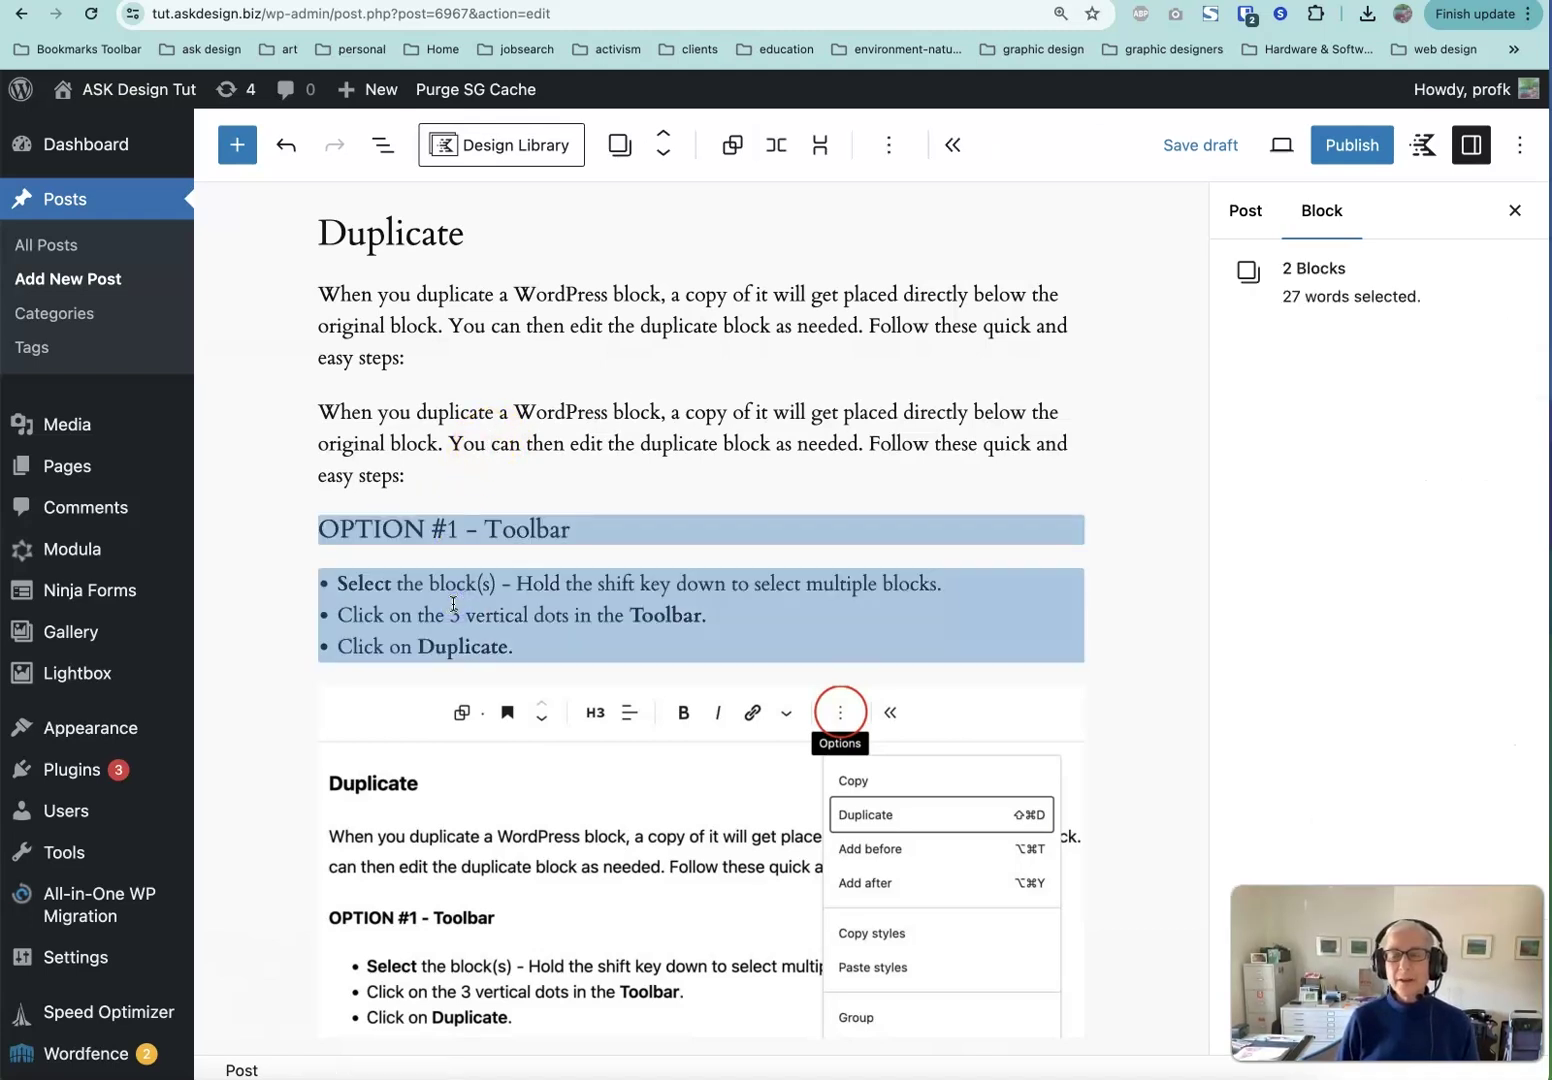
{"action": "left_click", "coordinate": [888, 148]}
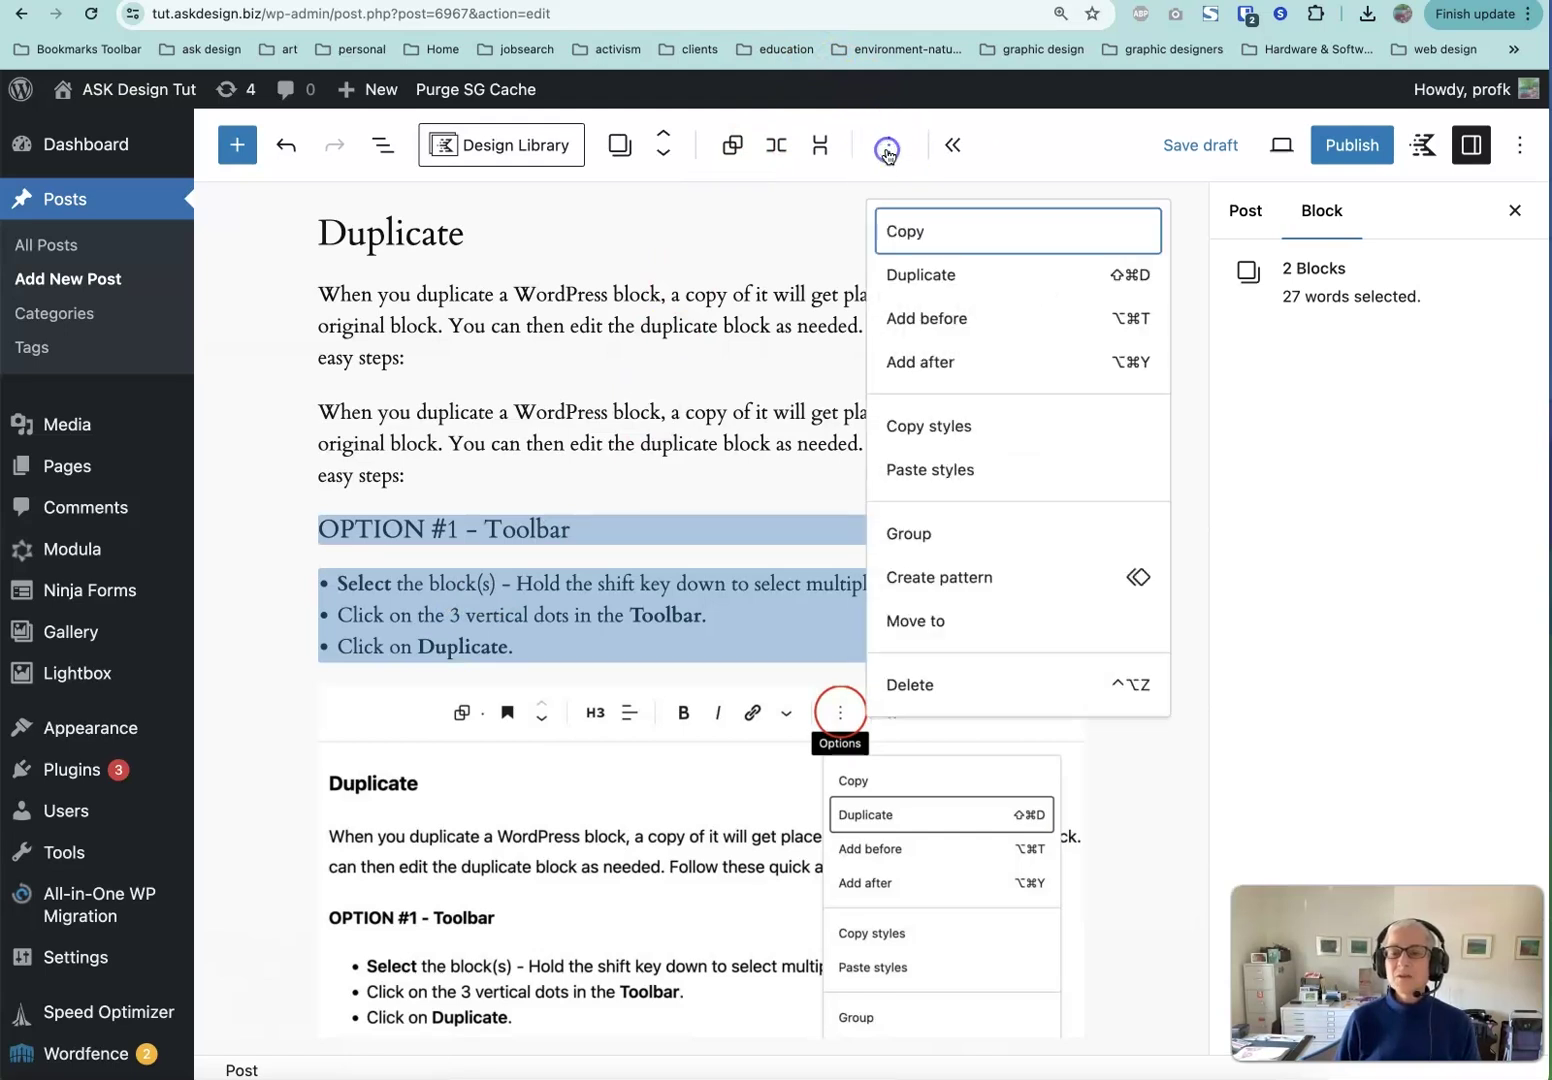
{"action": "left_click", "coordinate": [927, 276]}
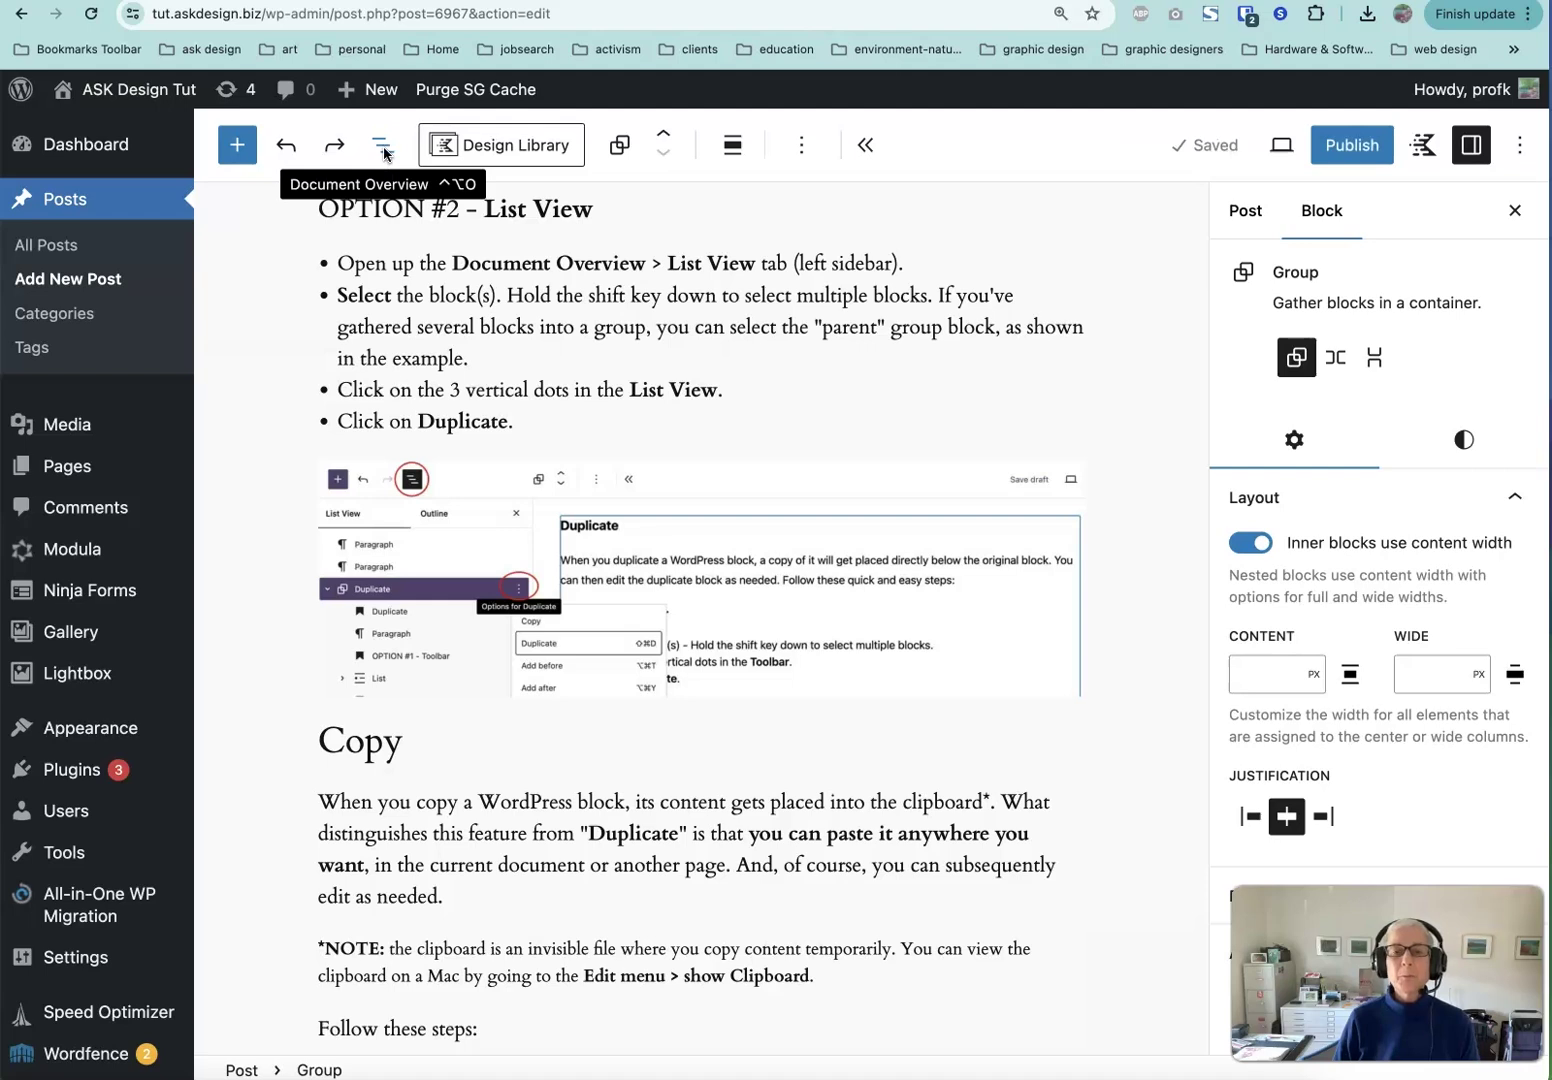
Show the post's List View and expand the Duplicate group to inspect its nested blocks.
{"action": "left_click", "coordinate": [383, 148]}
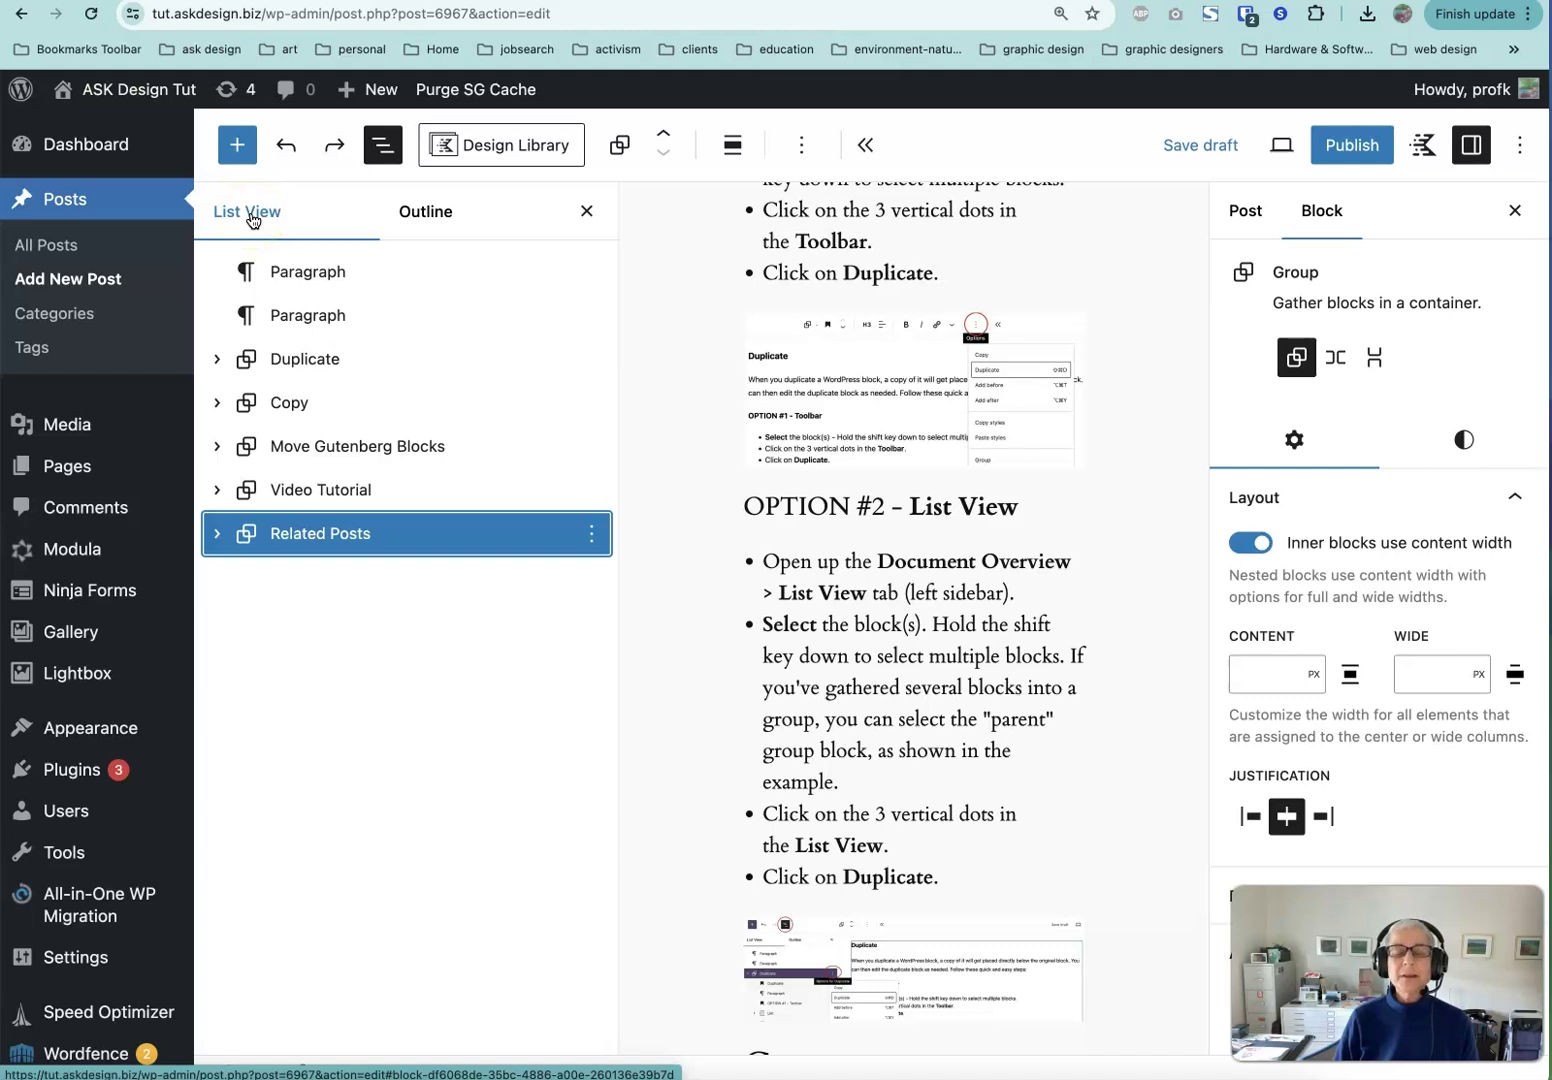
{"action": "left_click", "coordinate": [315, 360]}
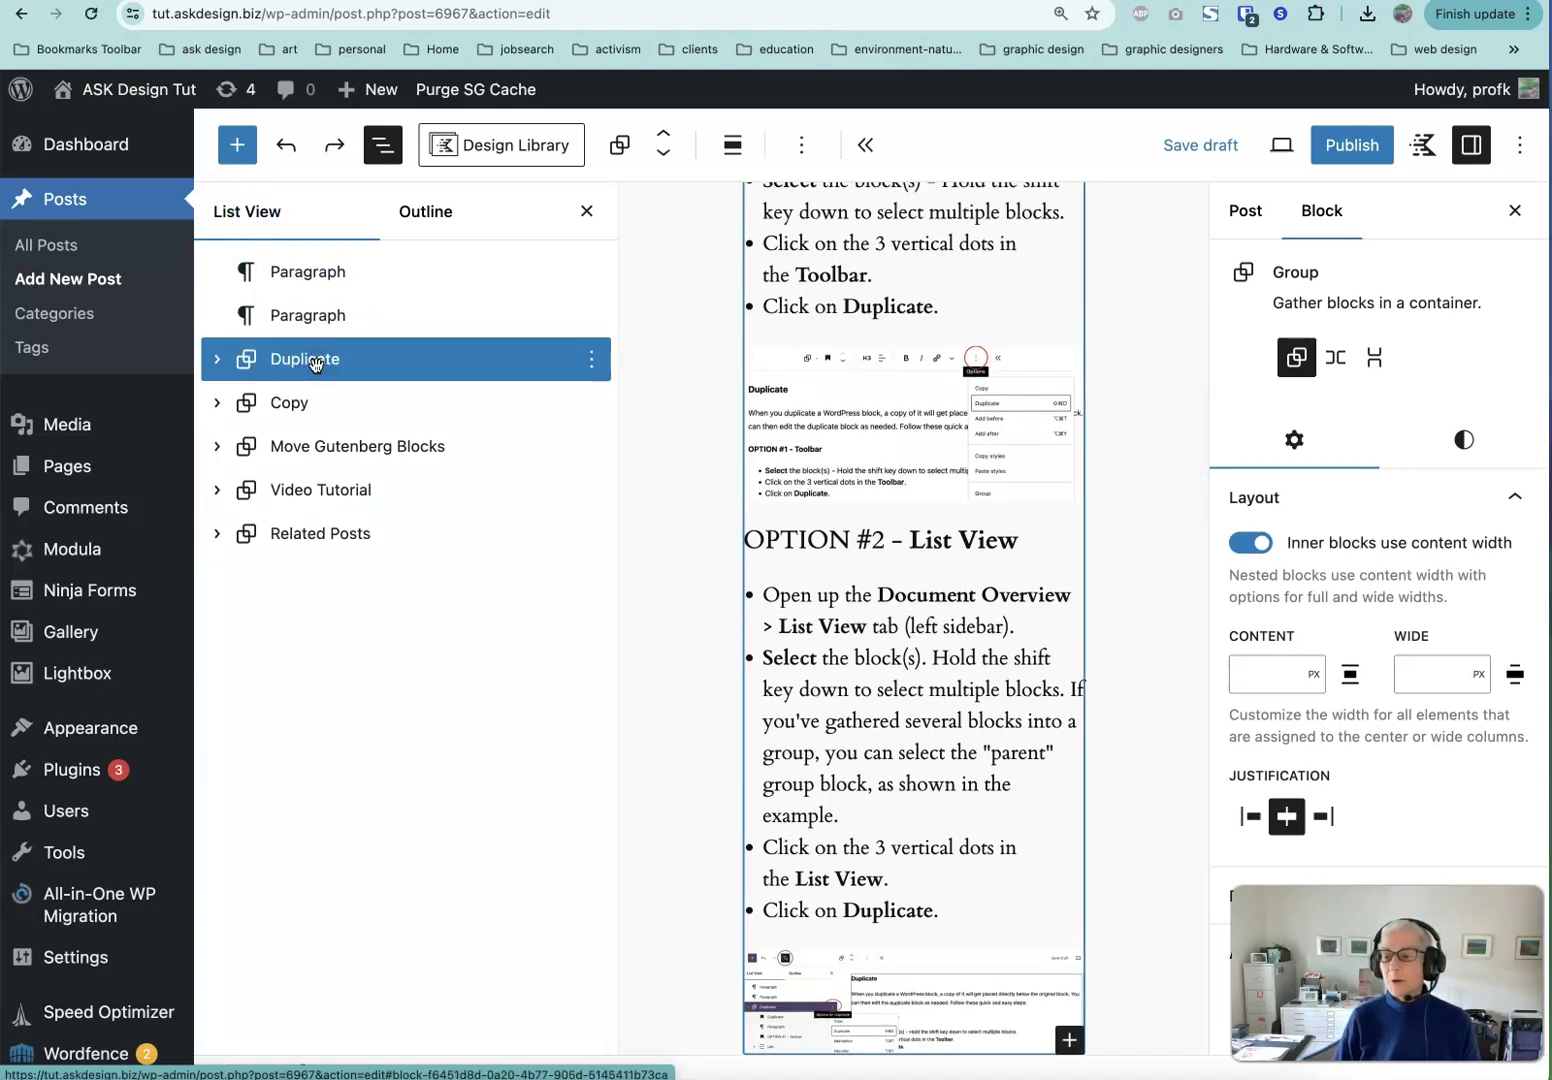
{"action": "left_click", "coordinate": [217, 359]}
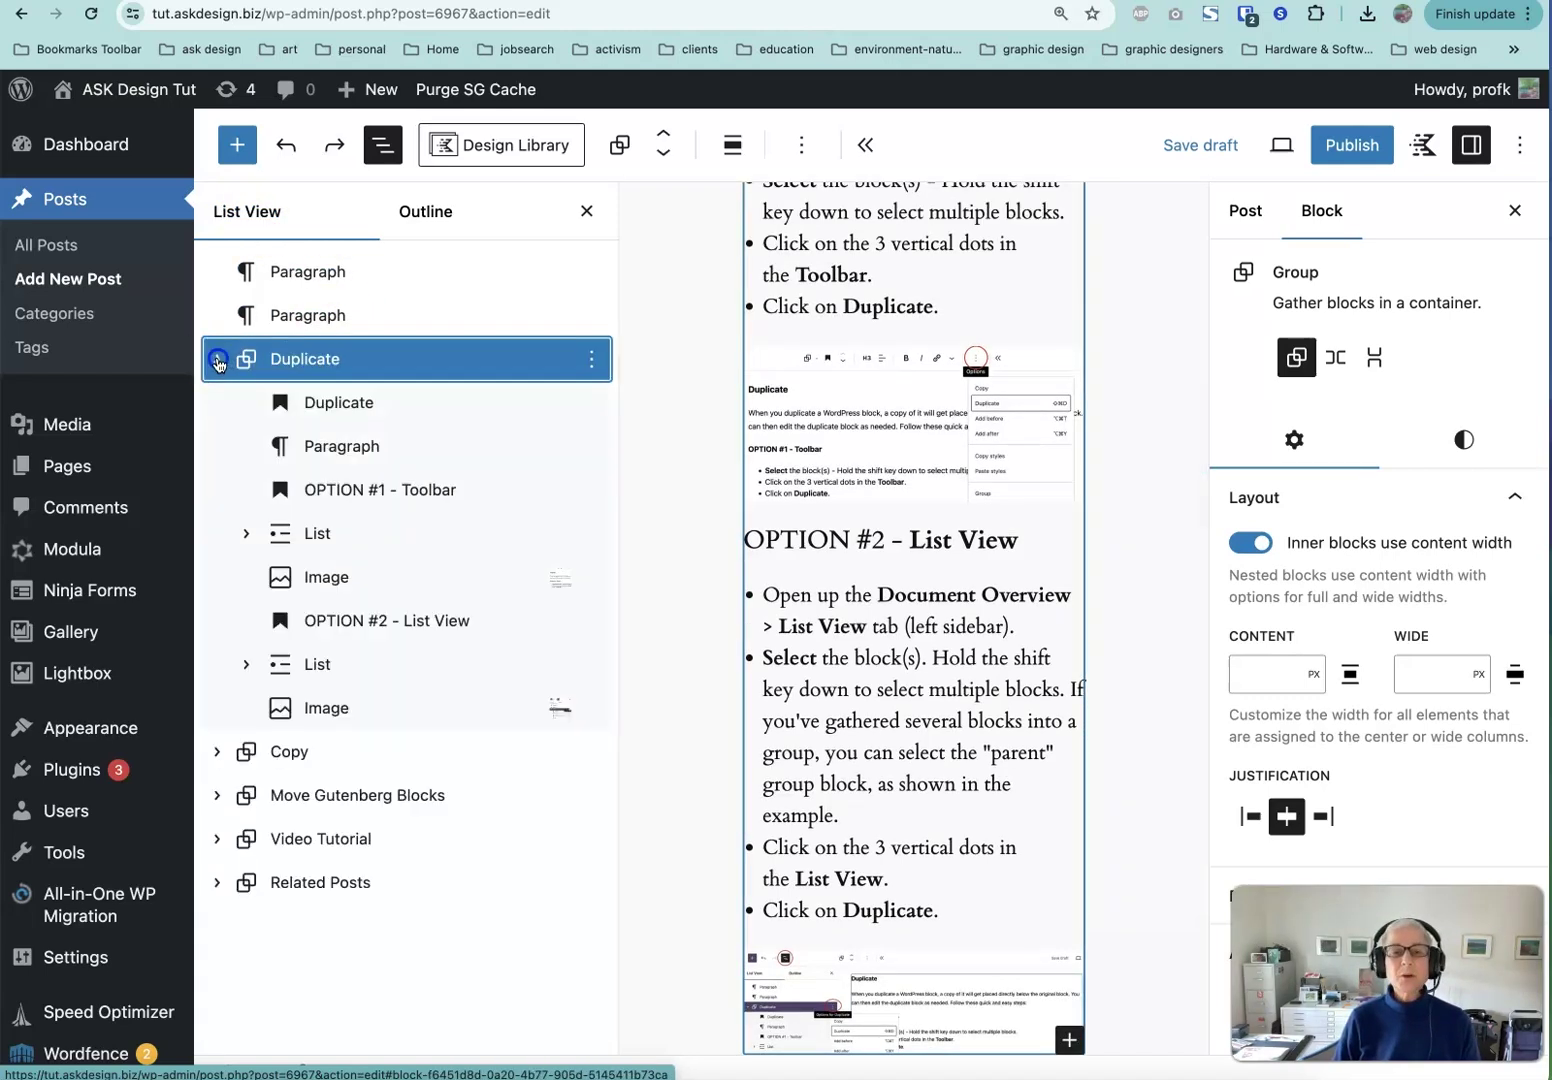
{"action": "left_click", "coordinate": [328, 402]}
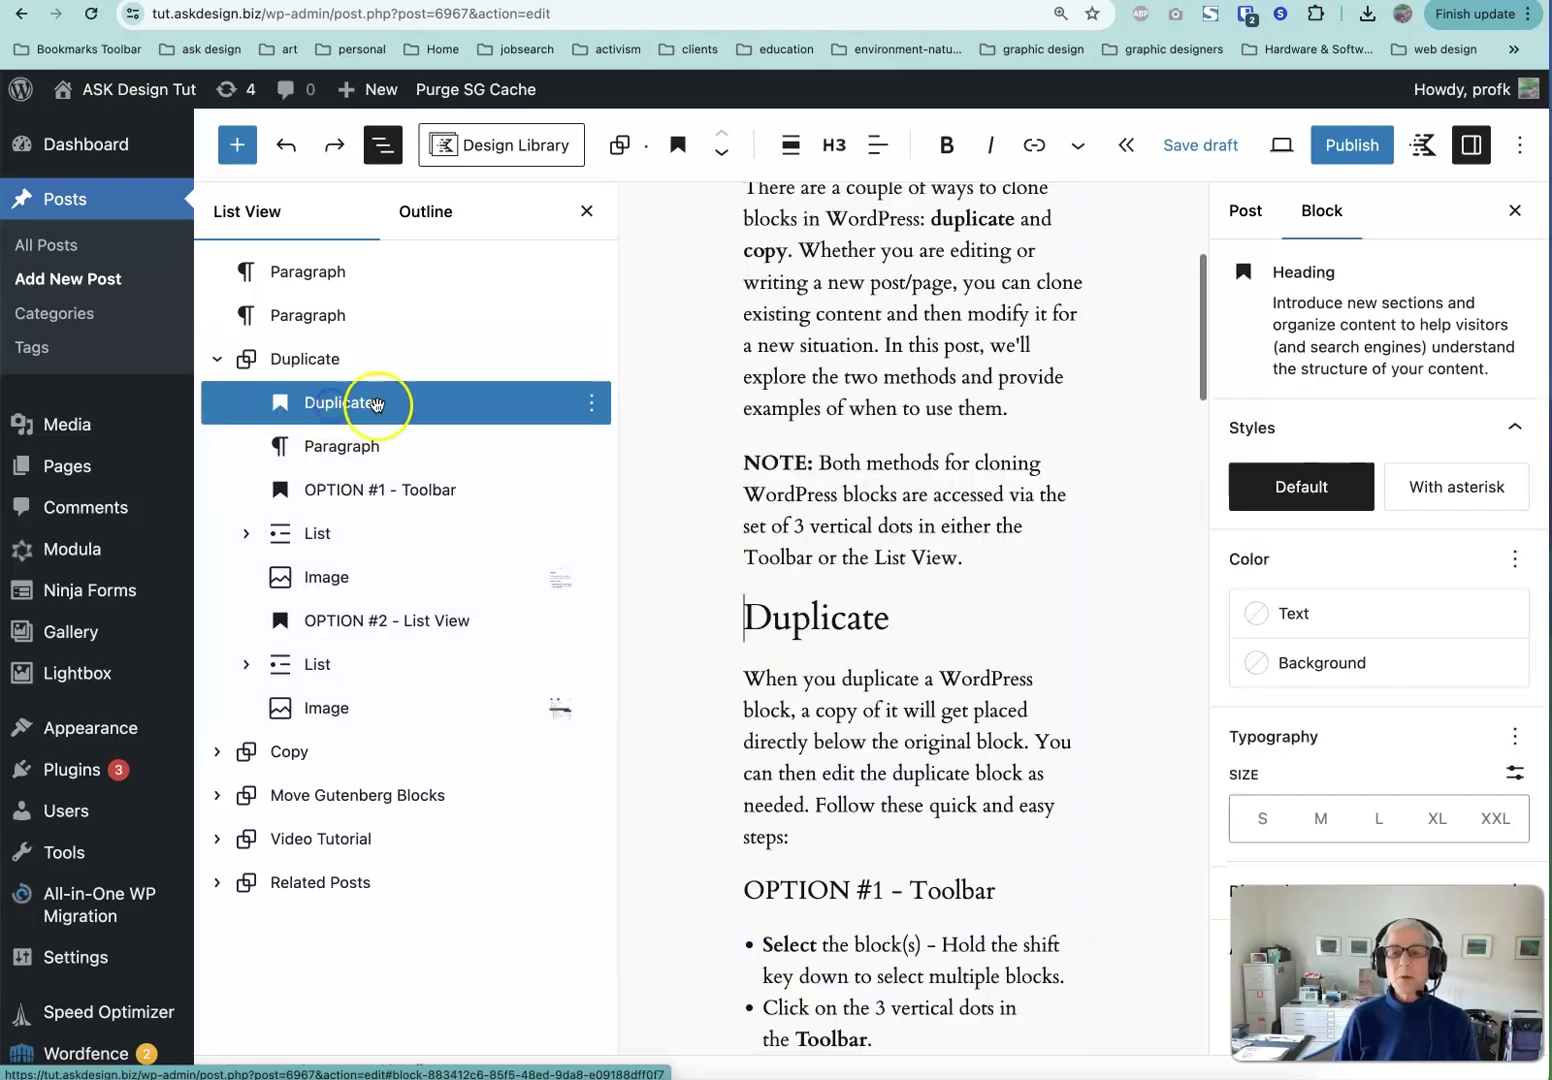
Duplicate the entire parent Duplicate group from the List View.
{"action": "left_click", "coordinate": [293, 360]}
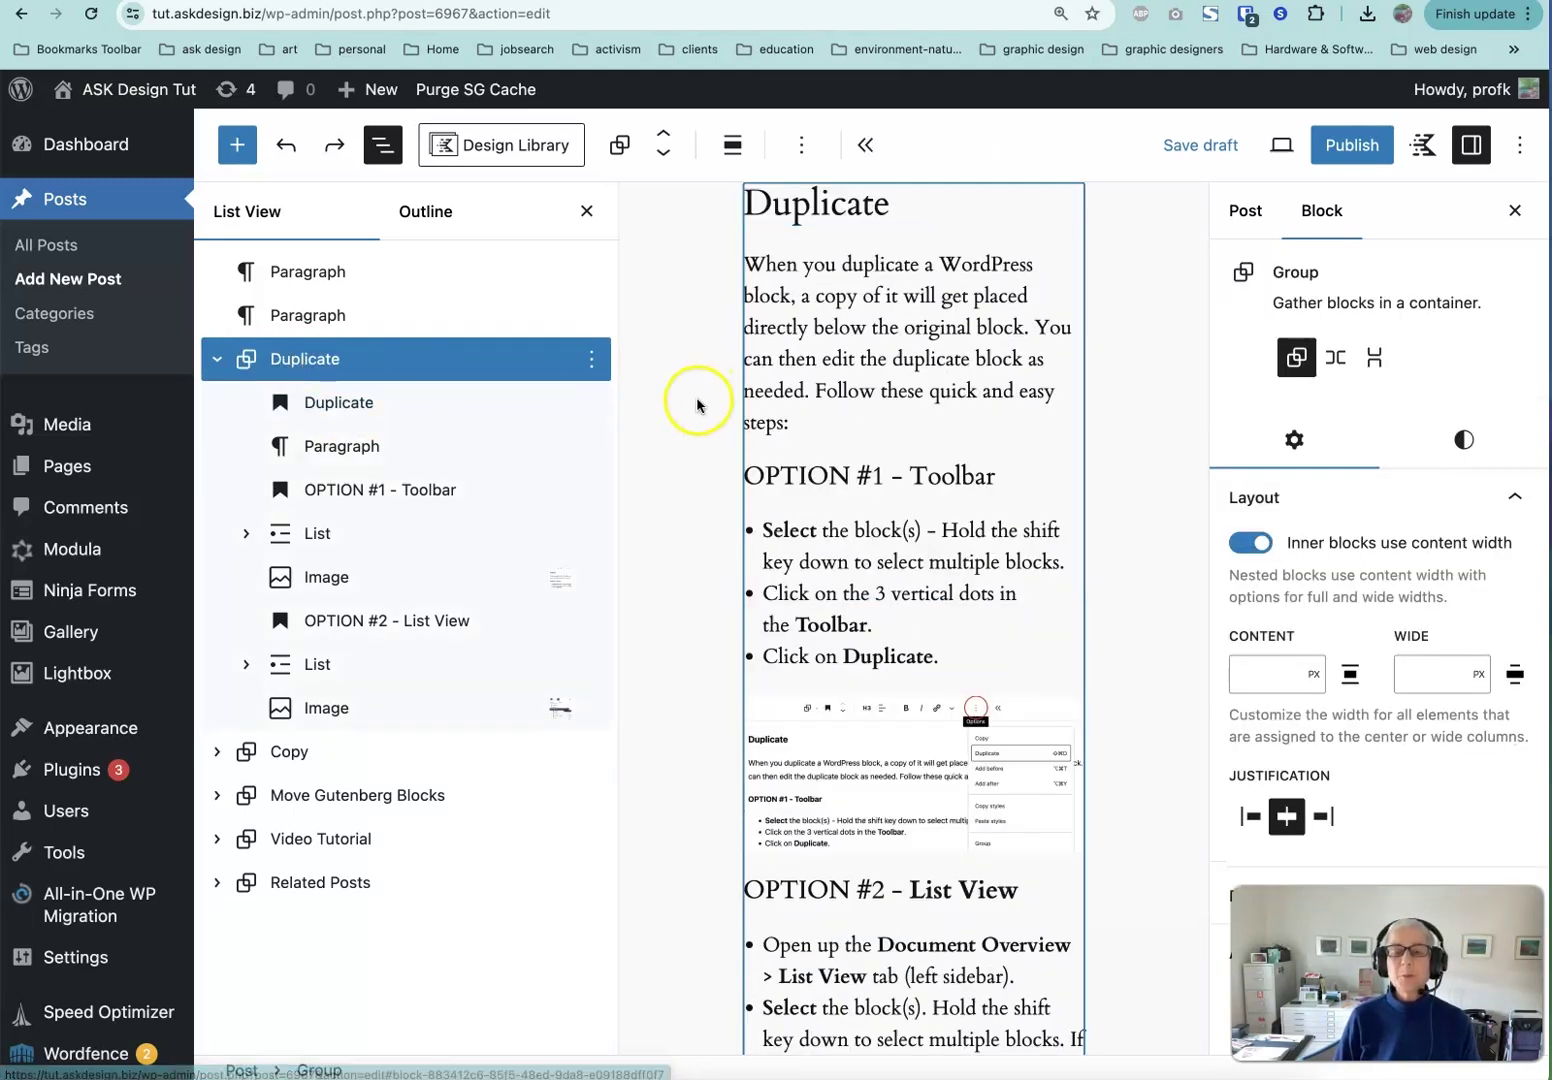
{"action": "left_click", "coordinate": [591, 373]}
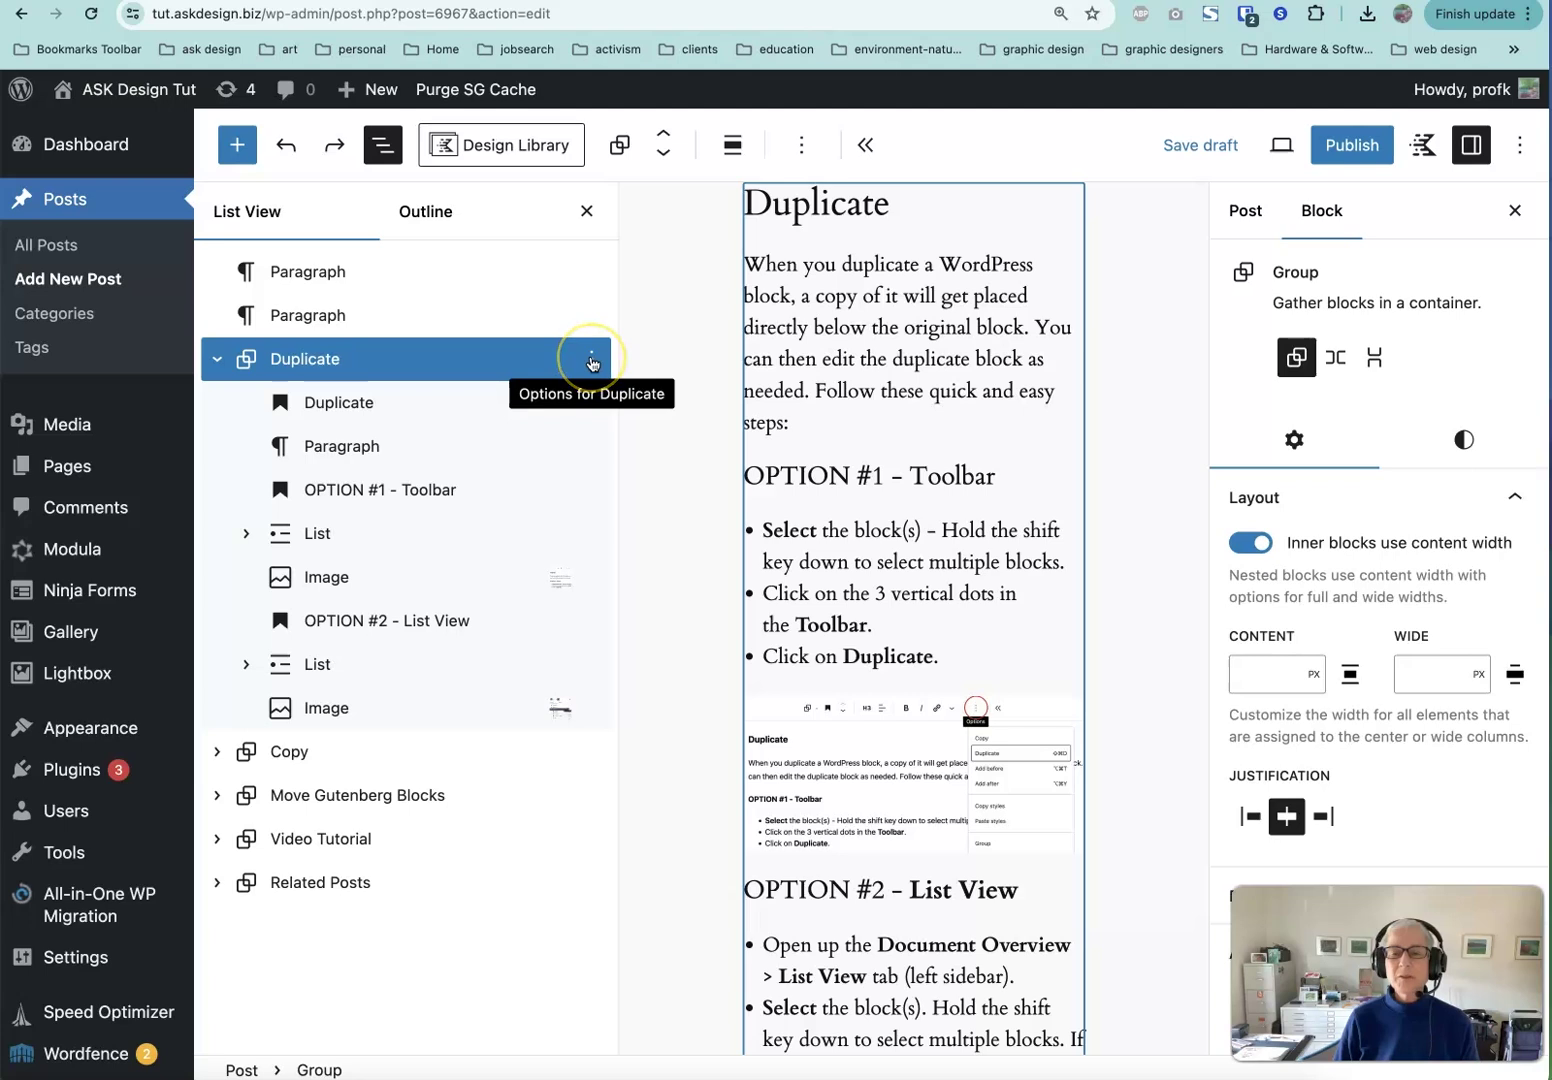
{"action": "left_click", "coordinate": [591, 362]}
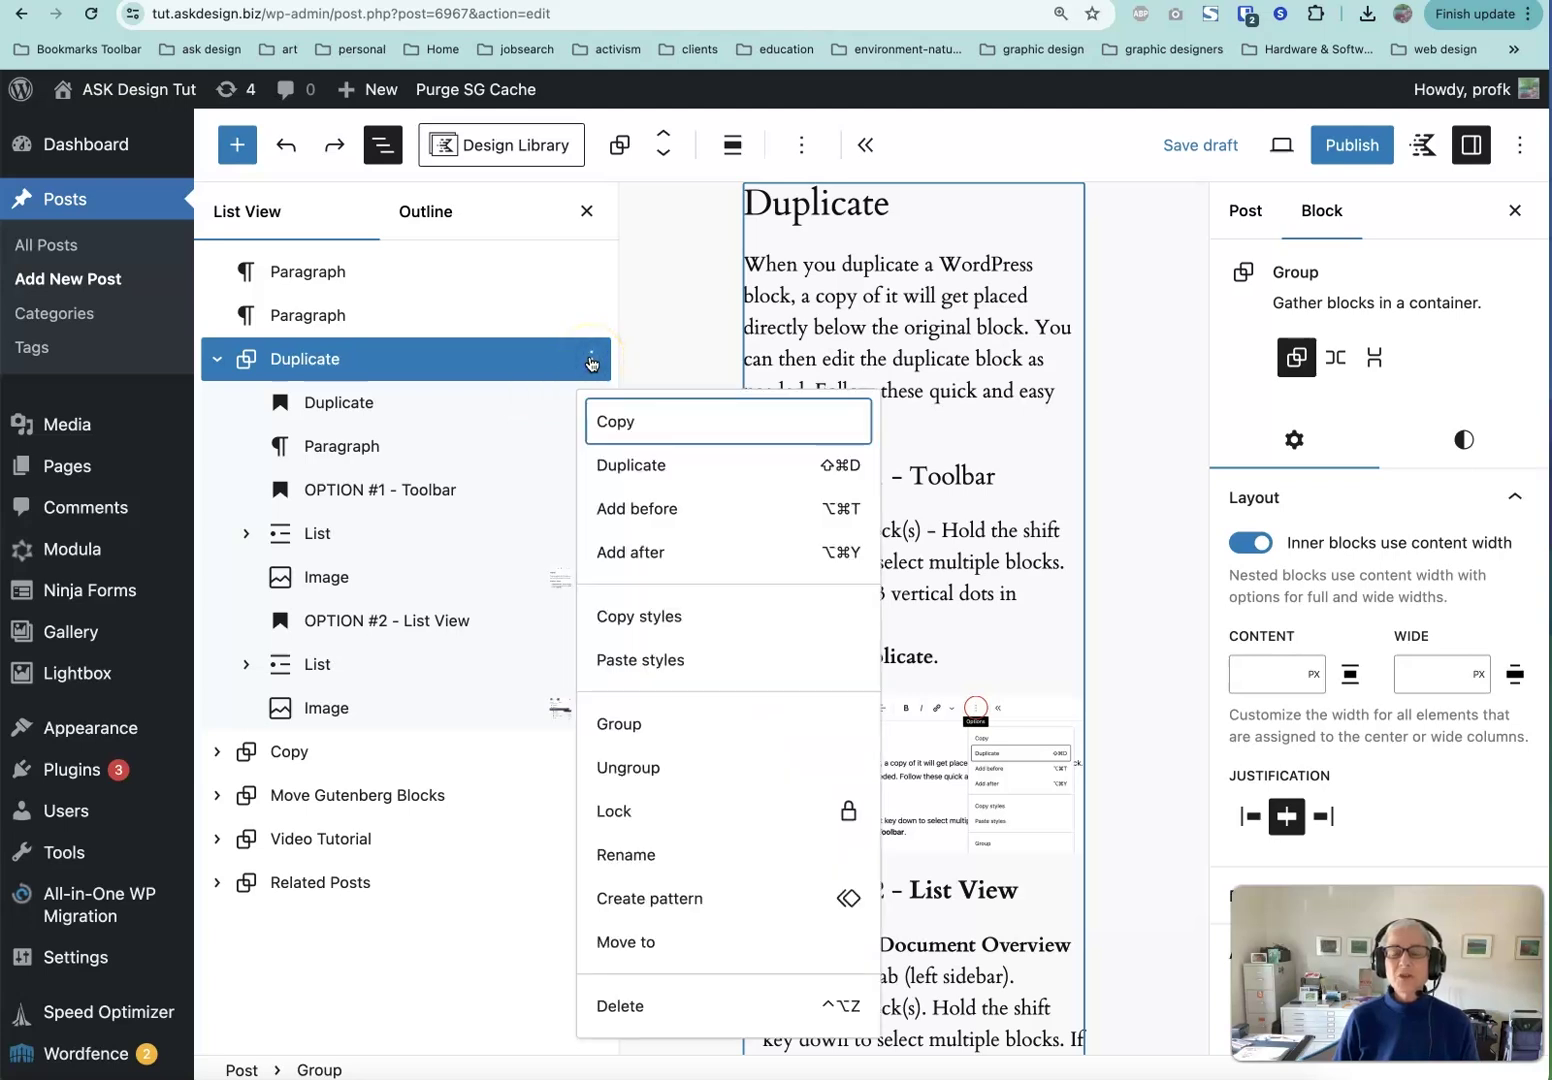
{"action": "left_click", "coordinate": [645, 468]}
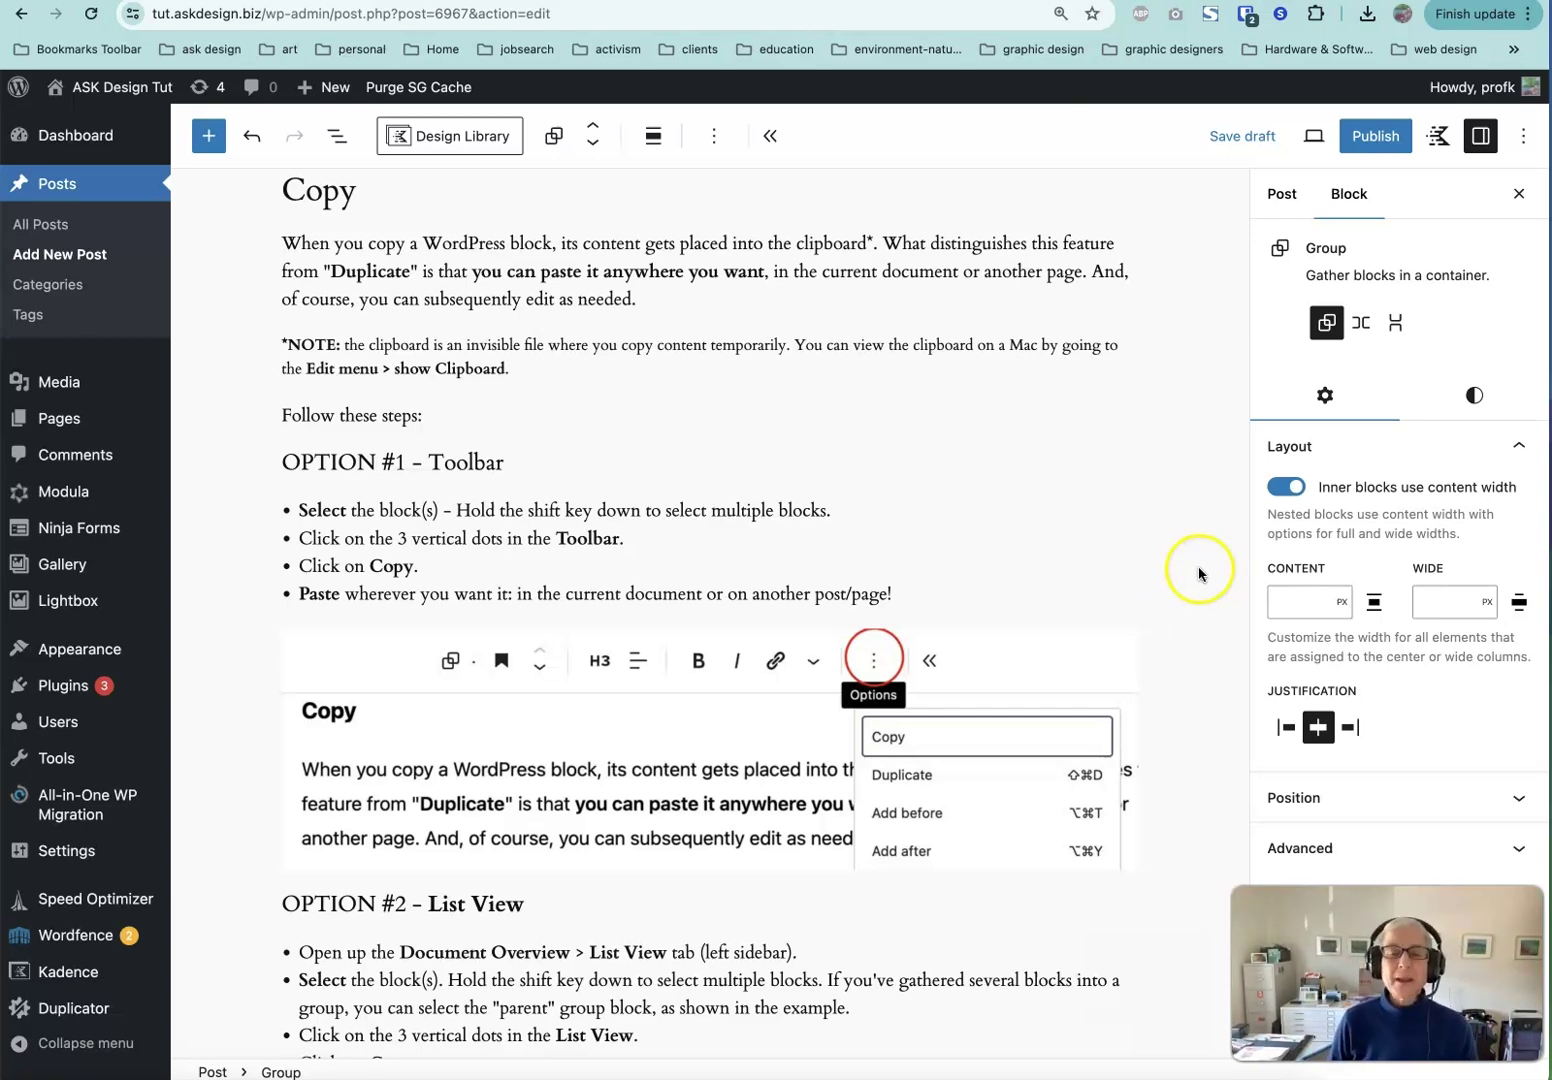
Copy the Copy section's OPTION #1 - Toolbar heading block and paste it into a new block above the Moving Blocks heading.
{"action": "left_click", "coordinate": [320, 468]}
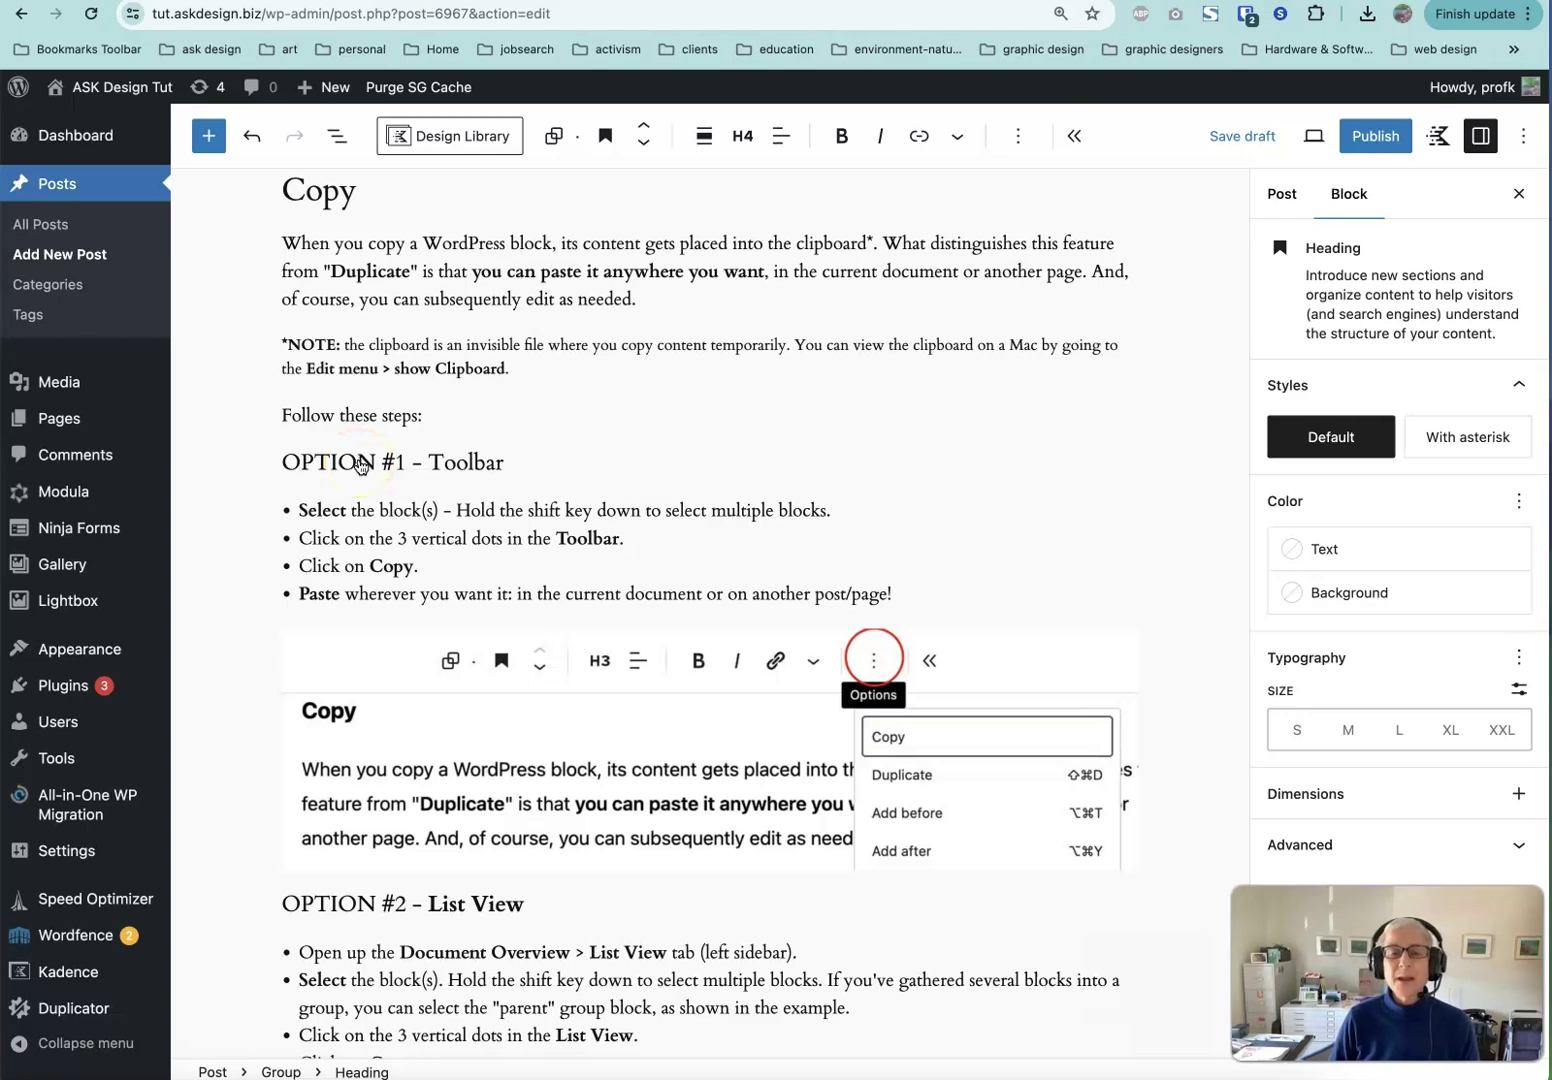
{"action": "left_click", "coordinate": [1018, 150]}
{"action": "left_click", "coordinate": [1034, 214]}
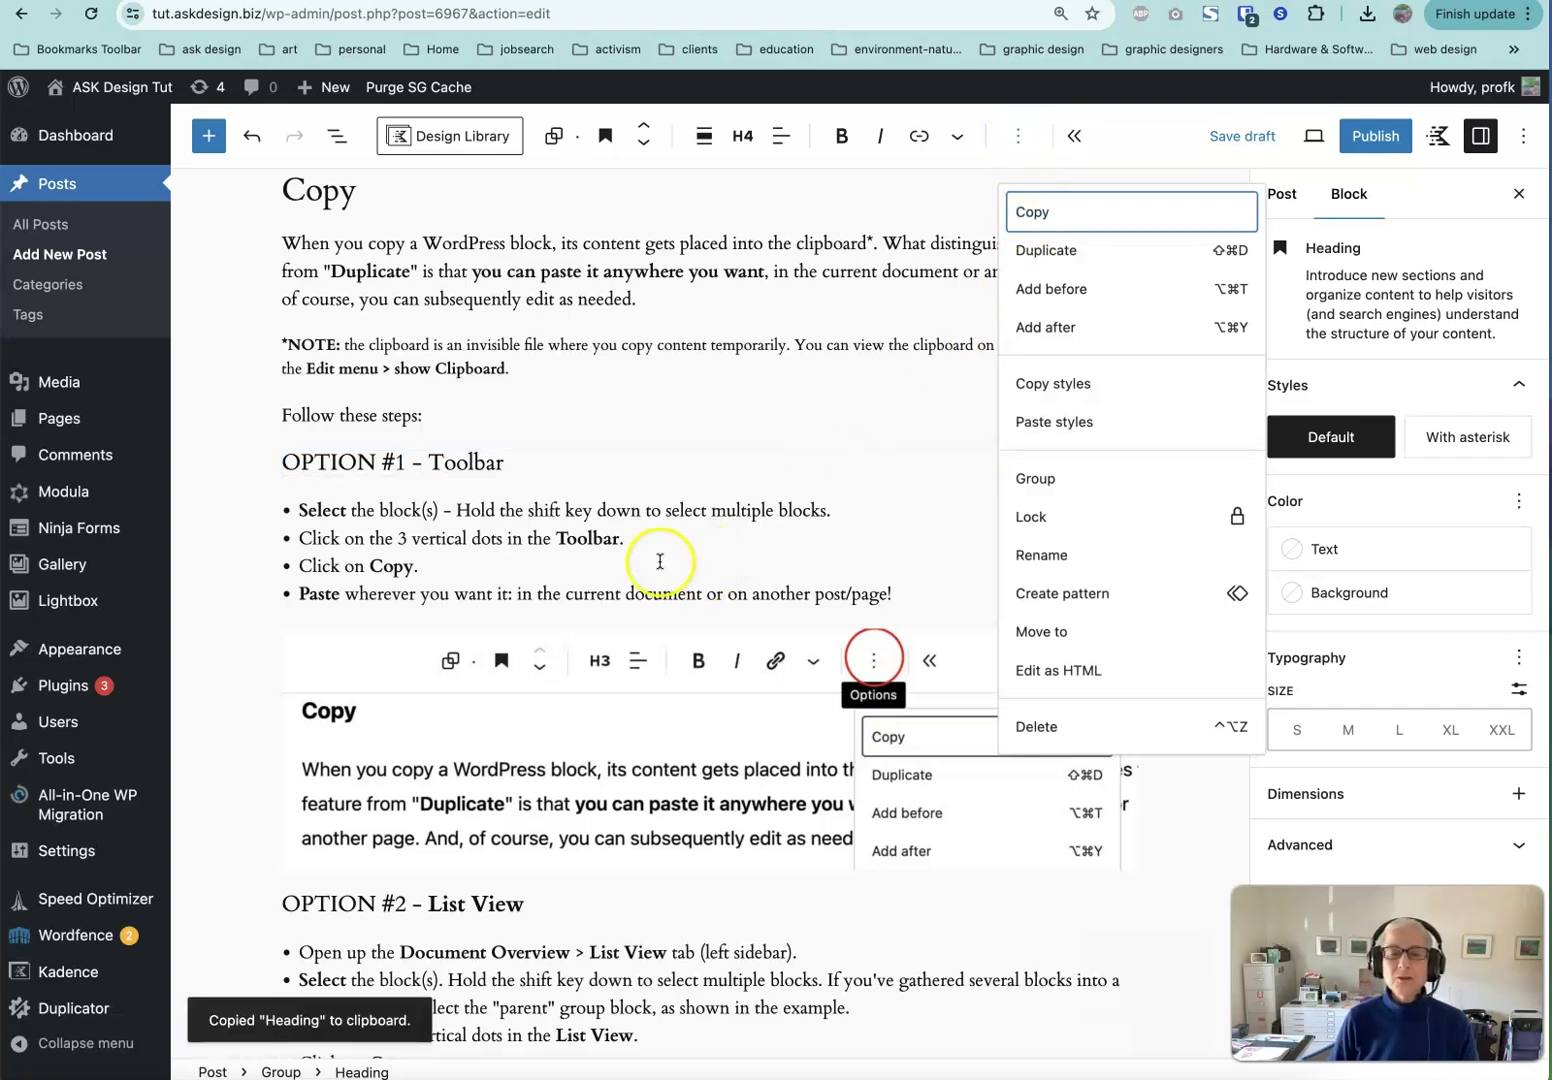
{"action": "scroll", "coordinate": [658, 563], "scroll_direction": "down", "scroll_amount": 4}
{"action": "scroll", "coordinate": [658, 565], "scroll_direction": "down", "scroll_amount": 4}
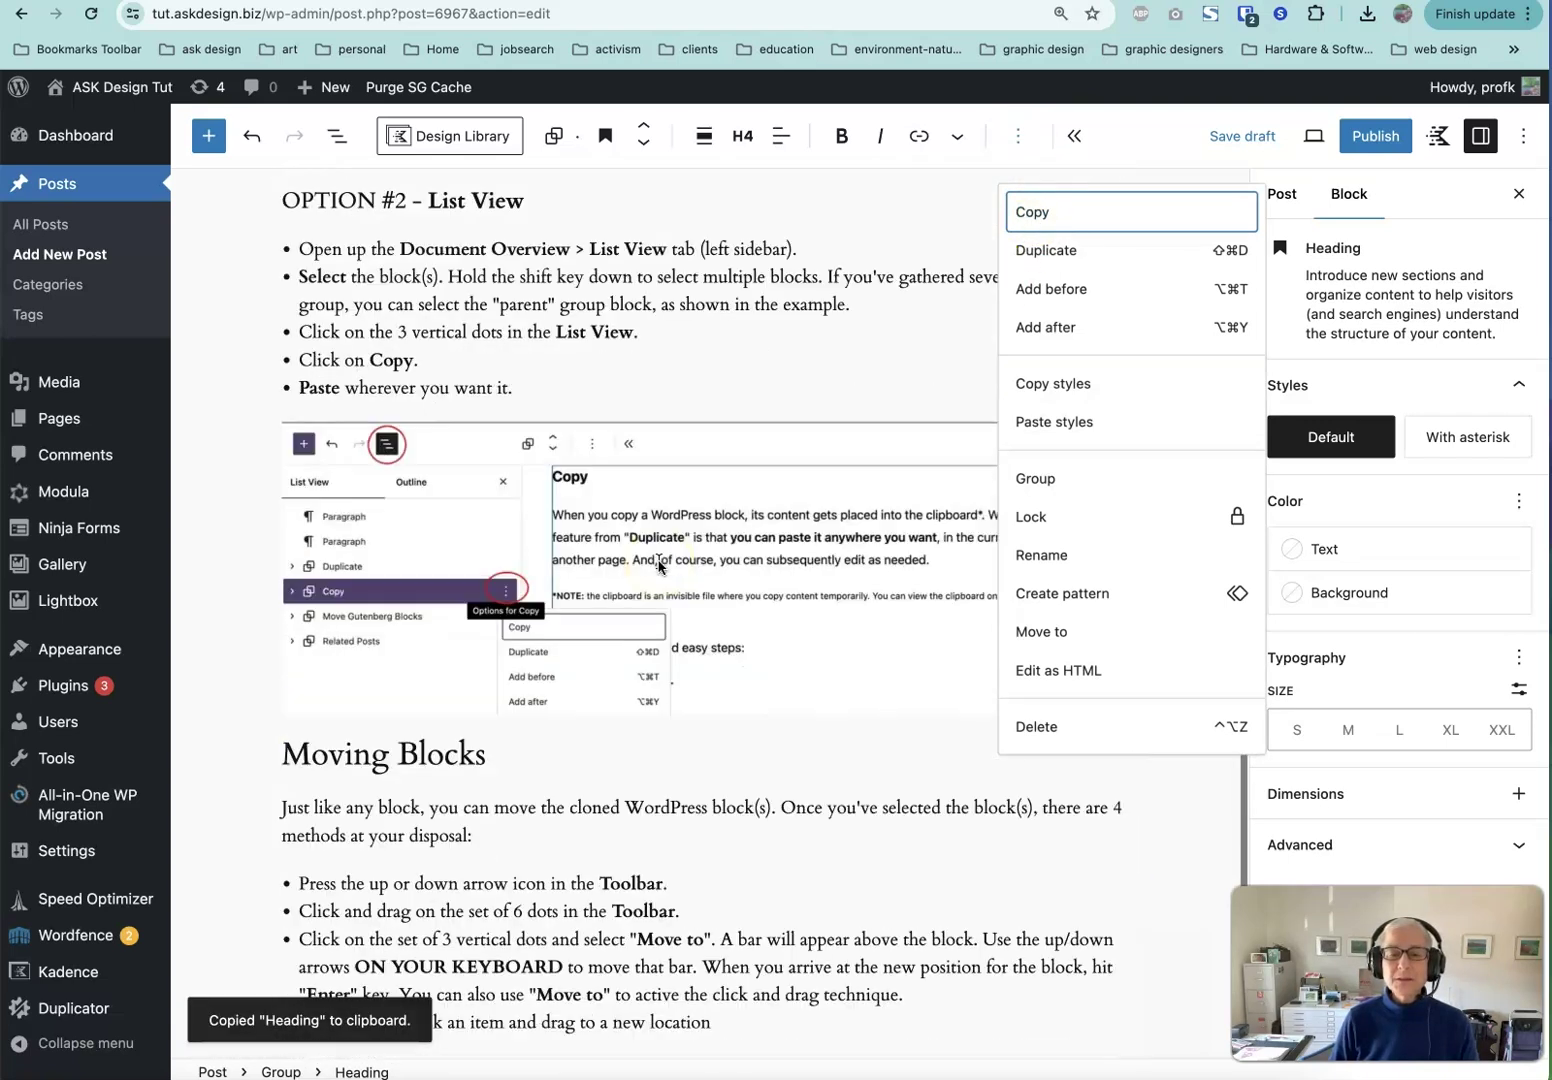
{"action": "left_click", "coordinate": [290, 754]}
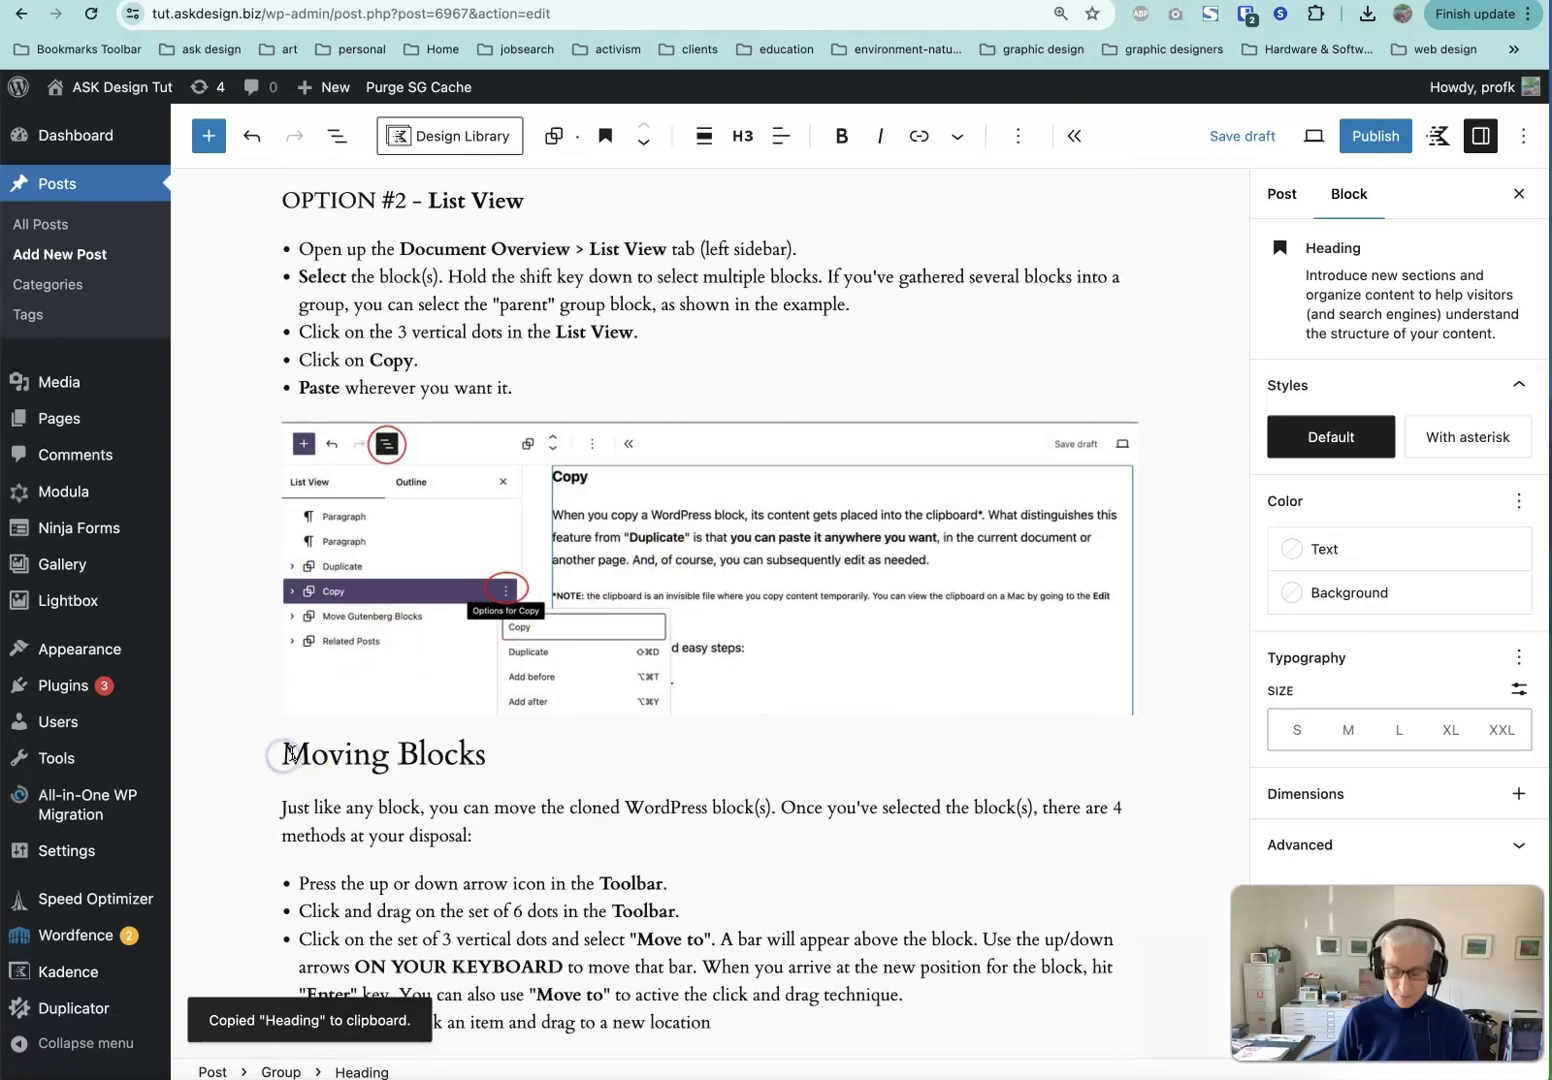
{"action": "key", "text": "Return"}
{"action": "key", "text": "Up"}
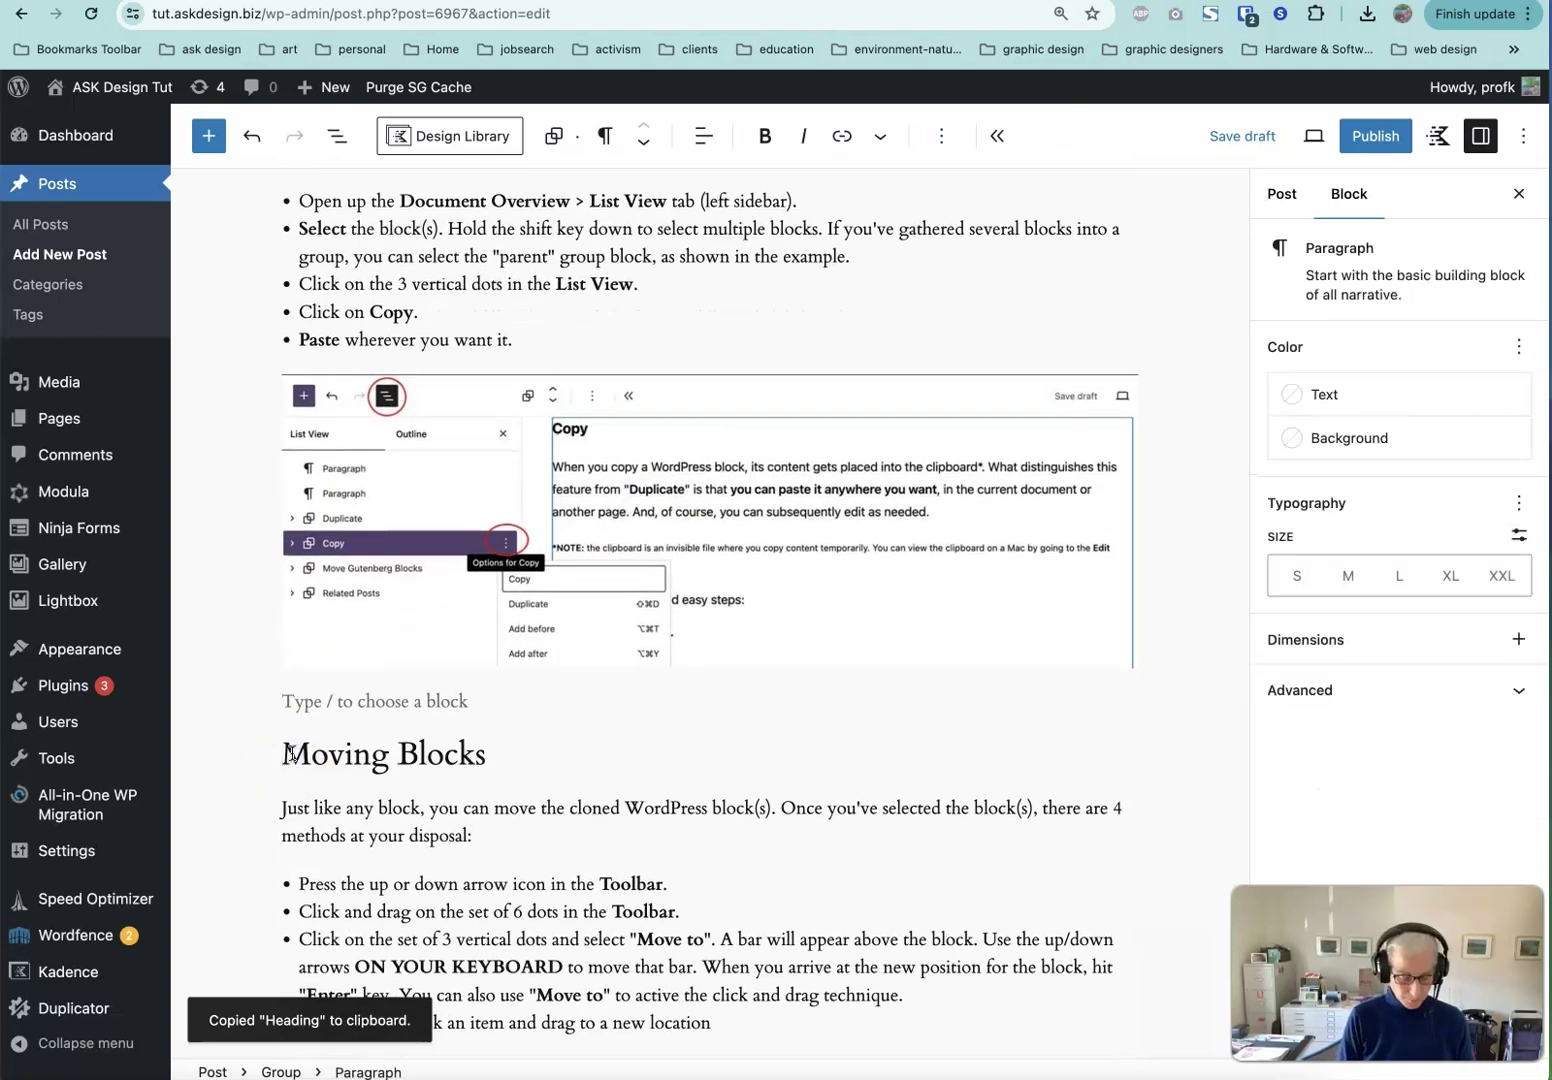
{"action": "type", "text": "OPTION #1 - Toolbar"}
{"action": "key", "text": "super+alt+shift+t"}
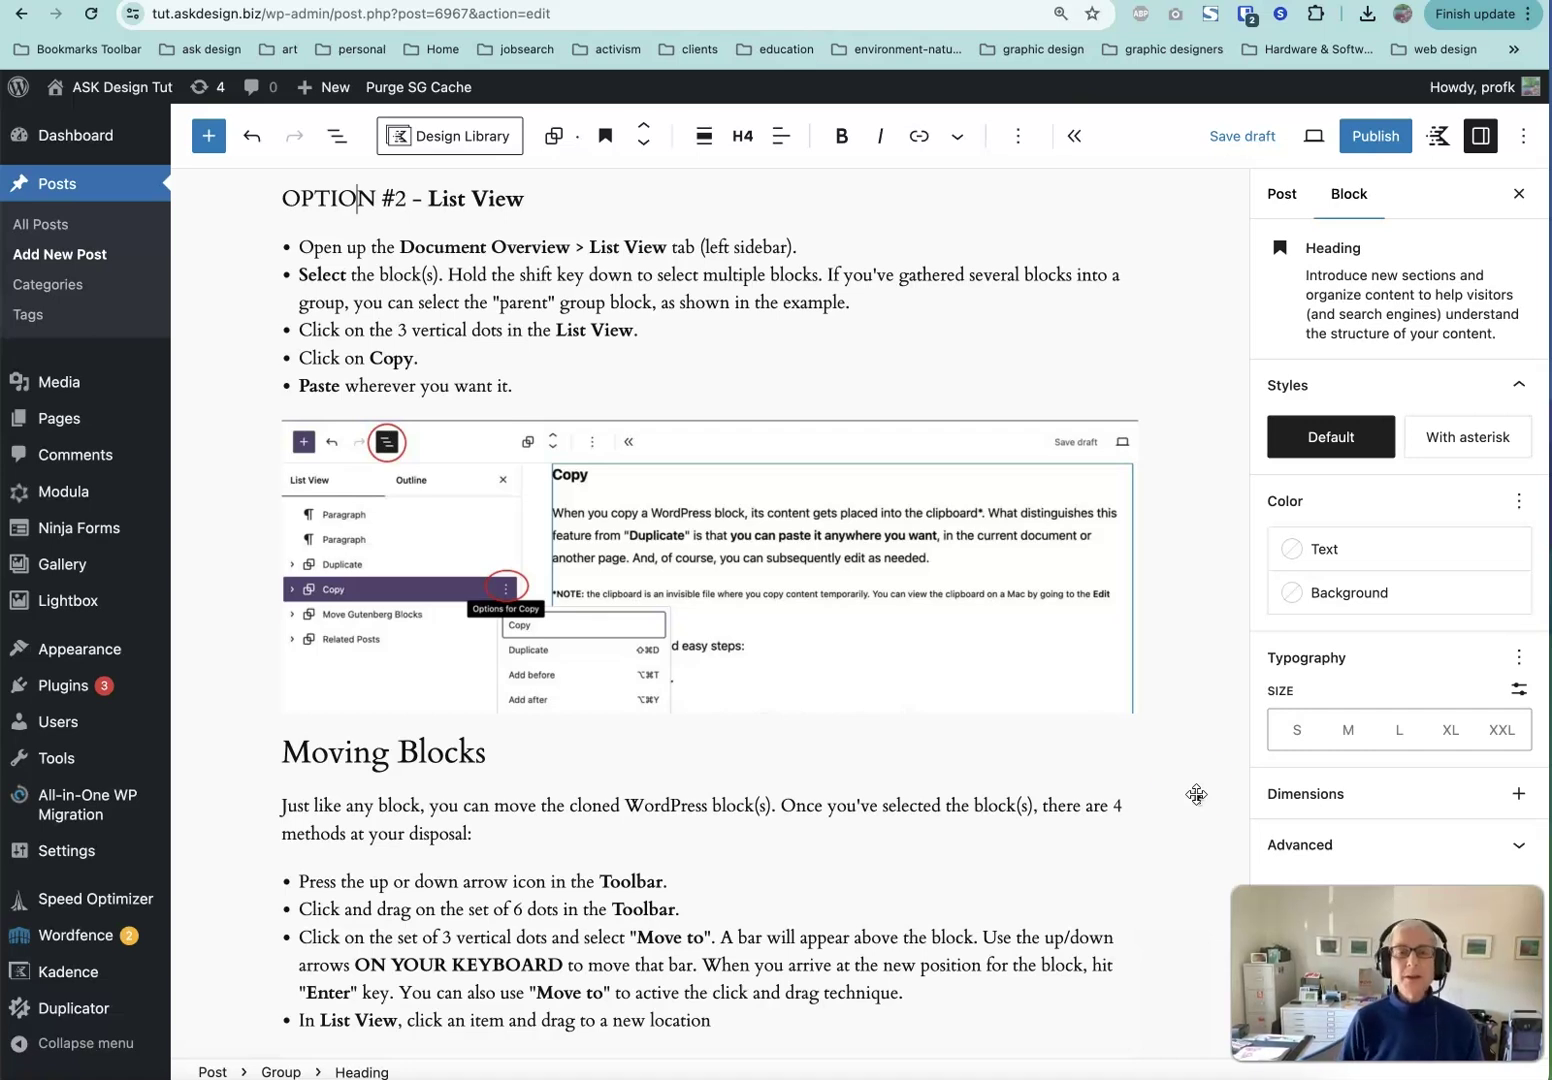
Show the List View and select headings and a list item in the Copy section to locate them in the block structure.
{"action": "left_click", "coordinate": [337, 147]}
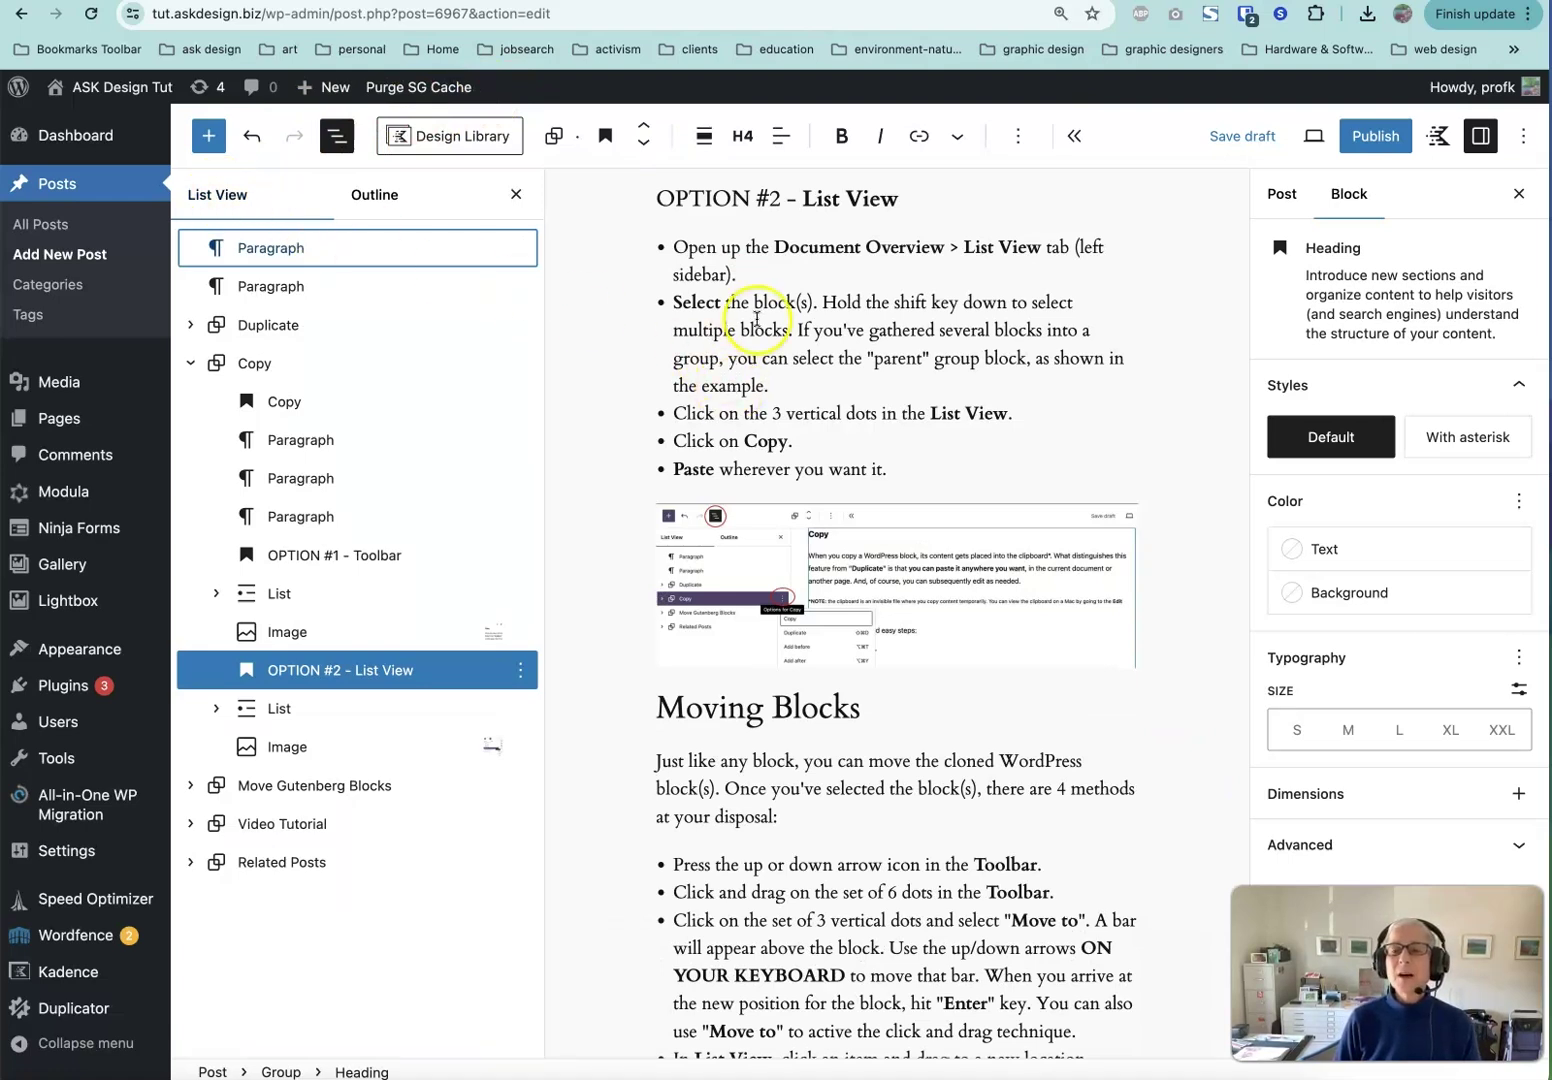
{"action": "left_click", "coordinate": [726, 200]}
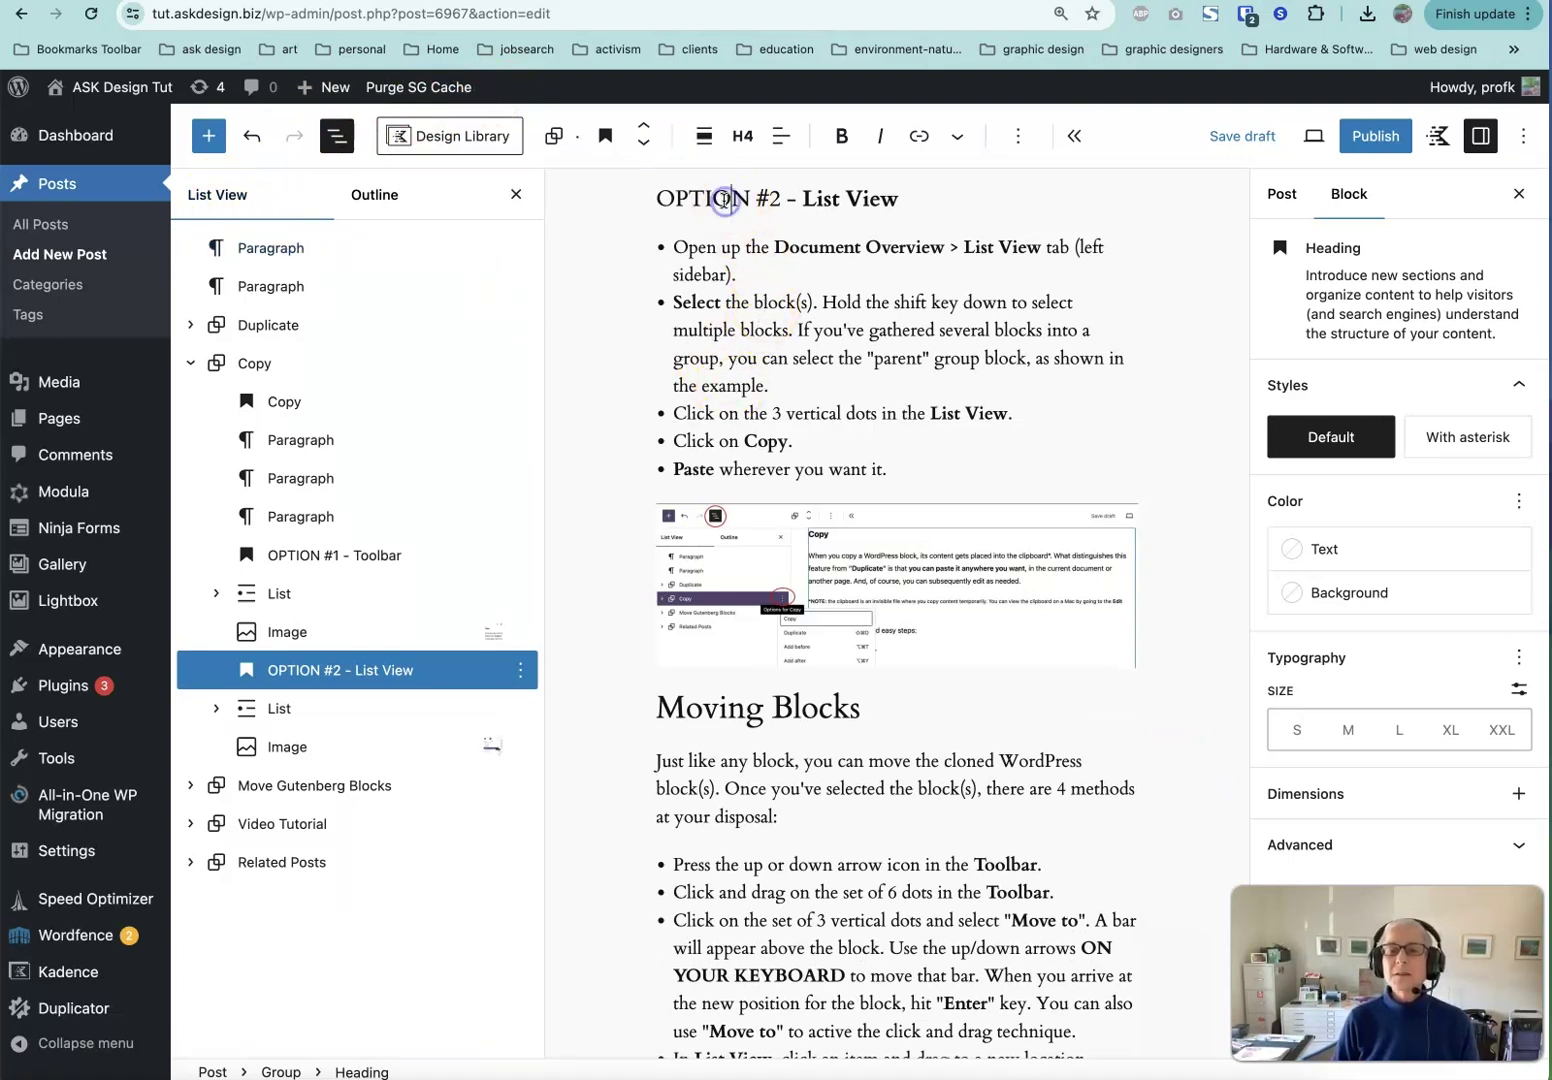
{"action": "left_click", "coordinate": [714, 248]}
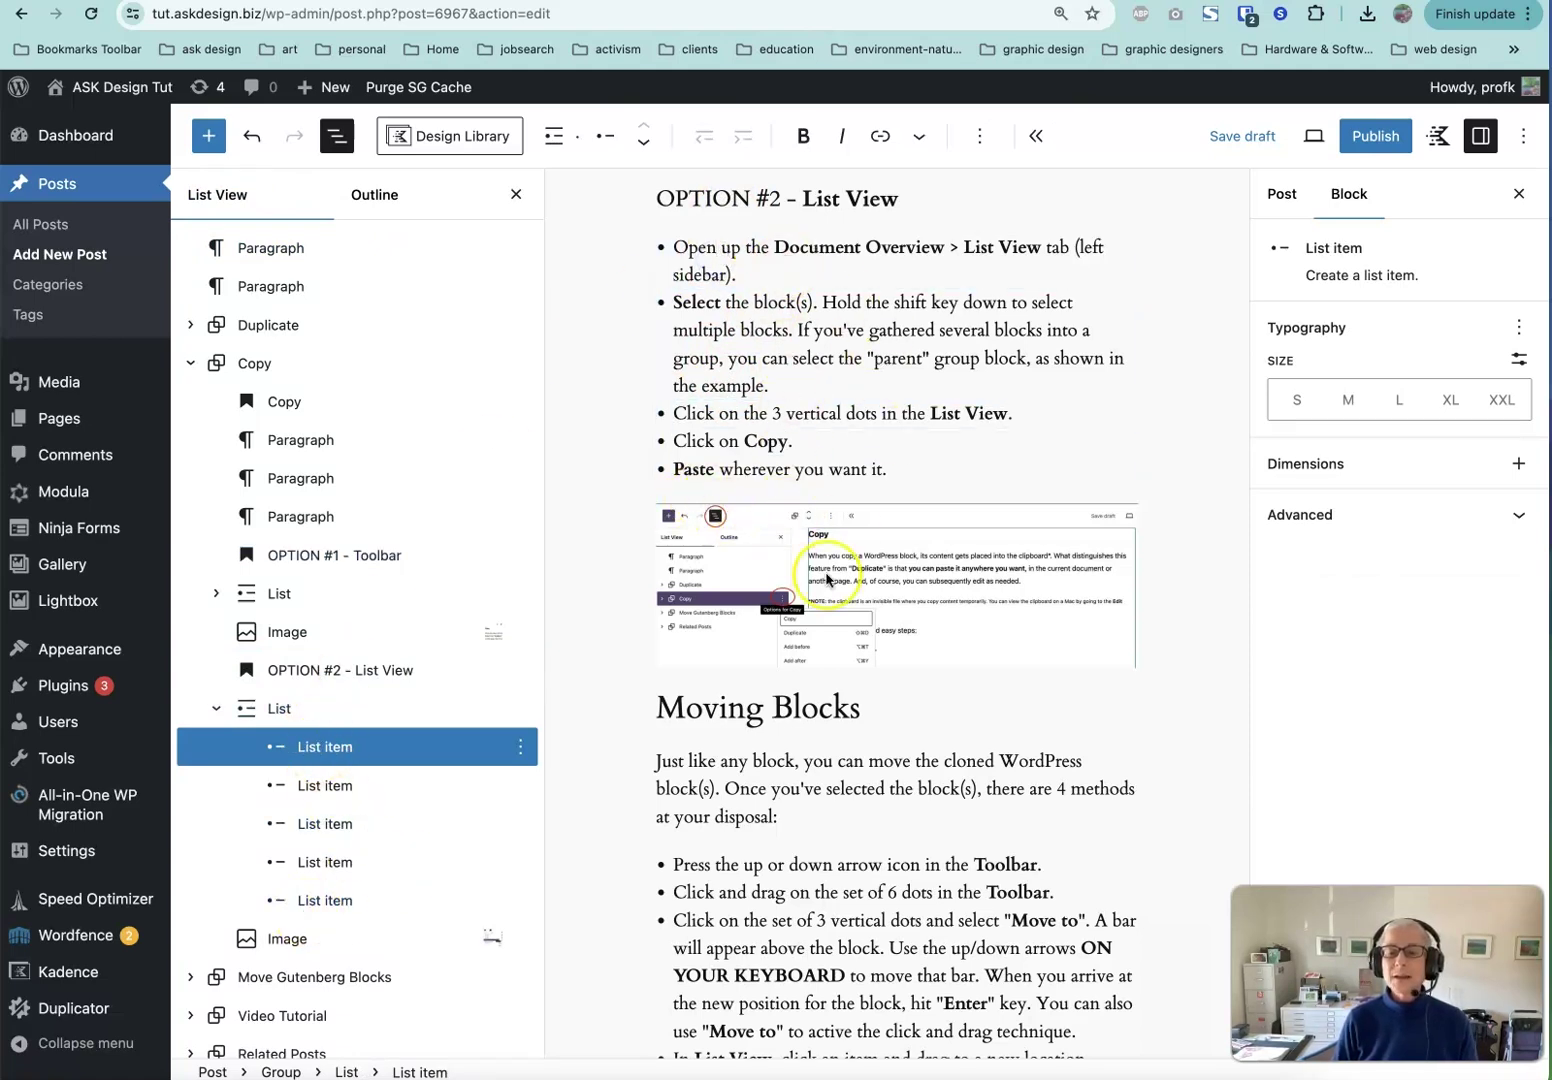
{"action": "scroll", "coordinate": [805, 290], "scroll_direction": "up", "scroll_amount": 3}
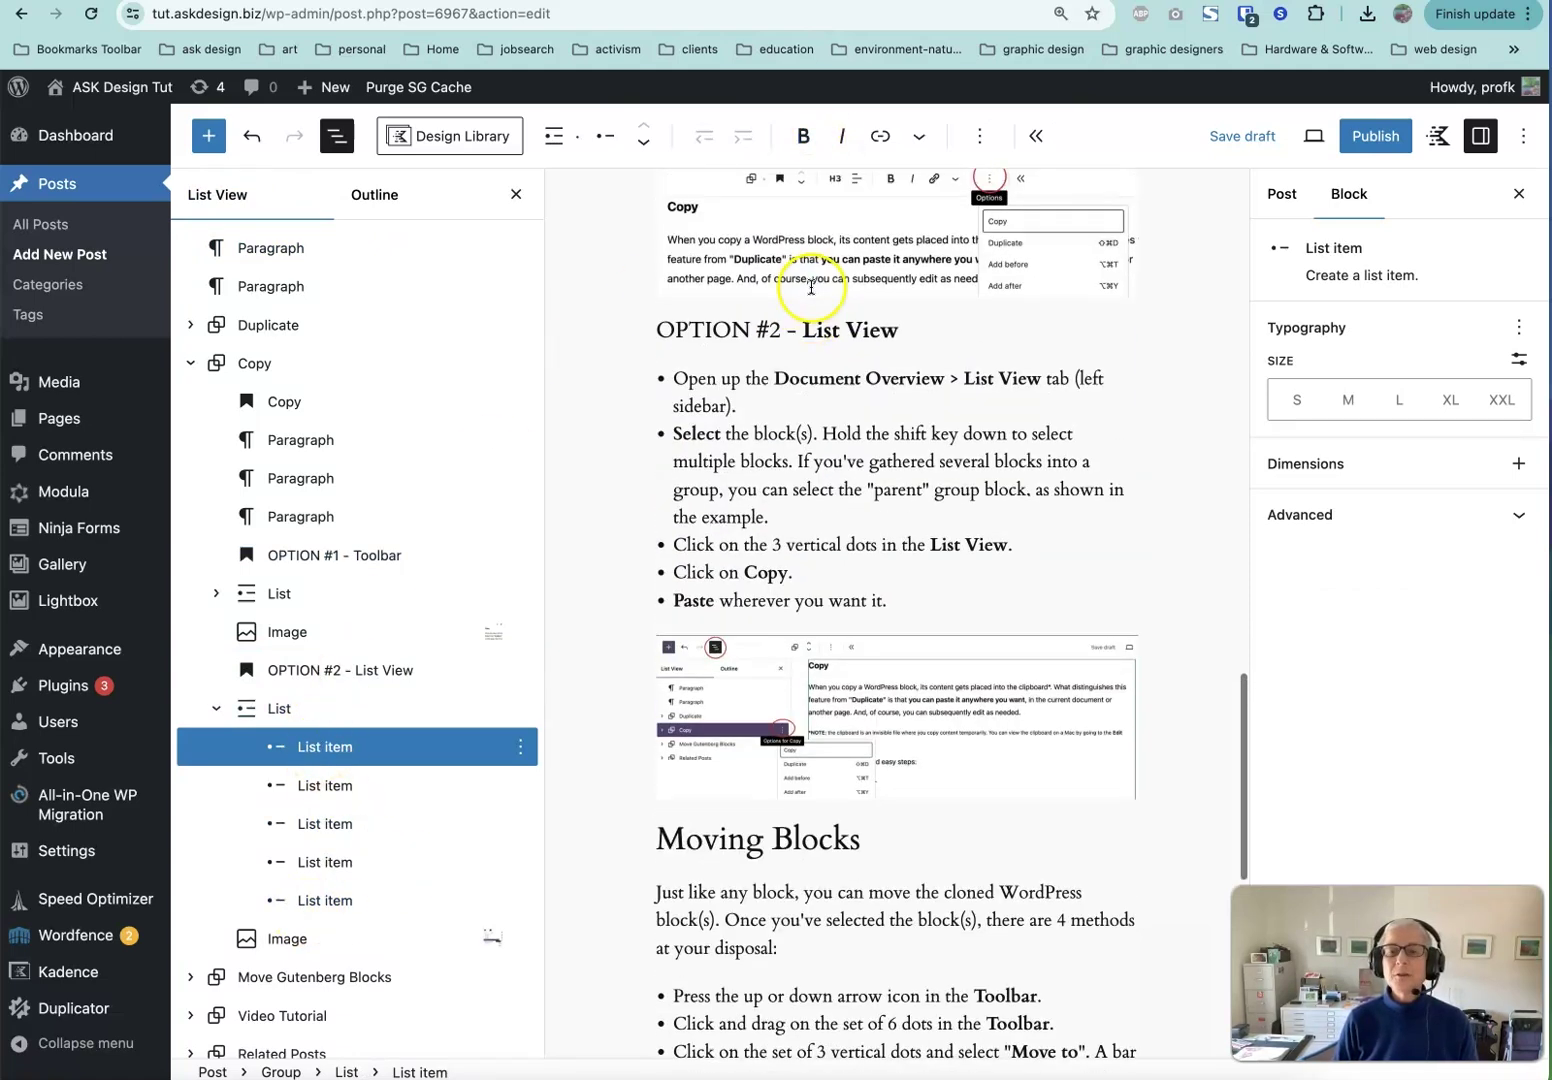
{"action": "scroll", "coordinate": [795, 355], "scroll_direction": "up", "scroll_amount": 5}
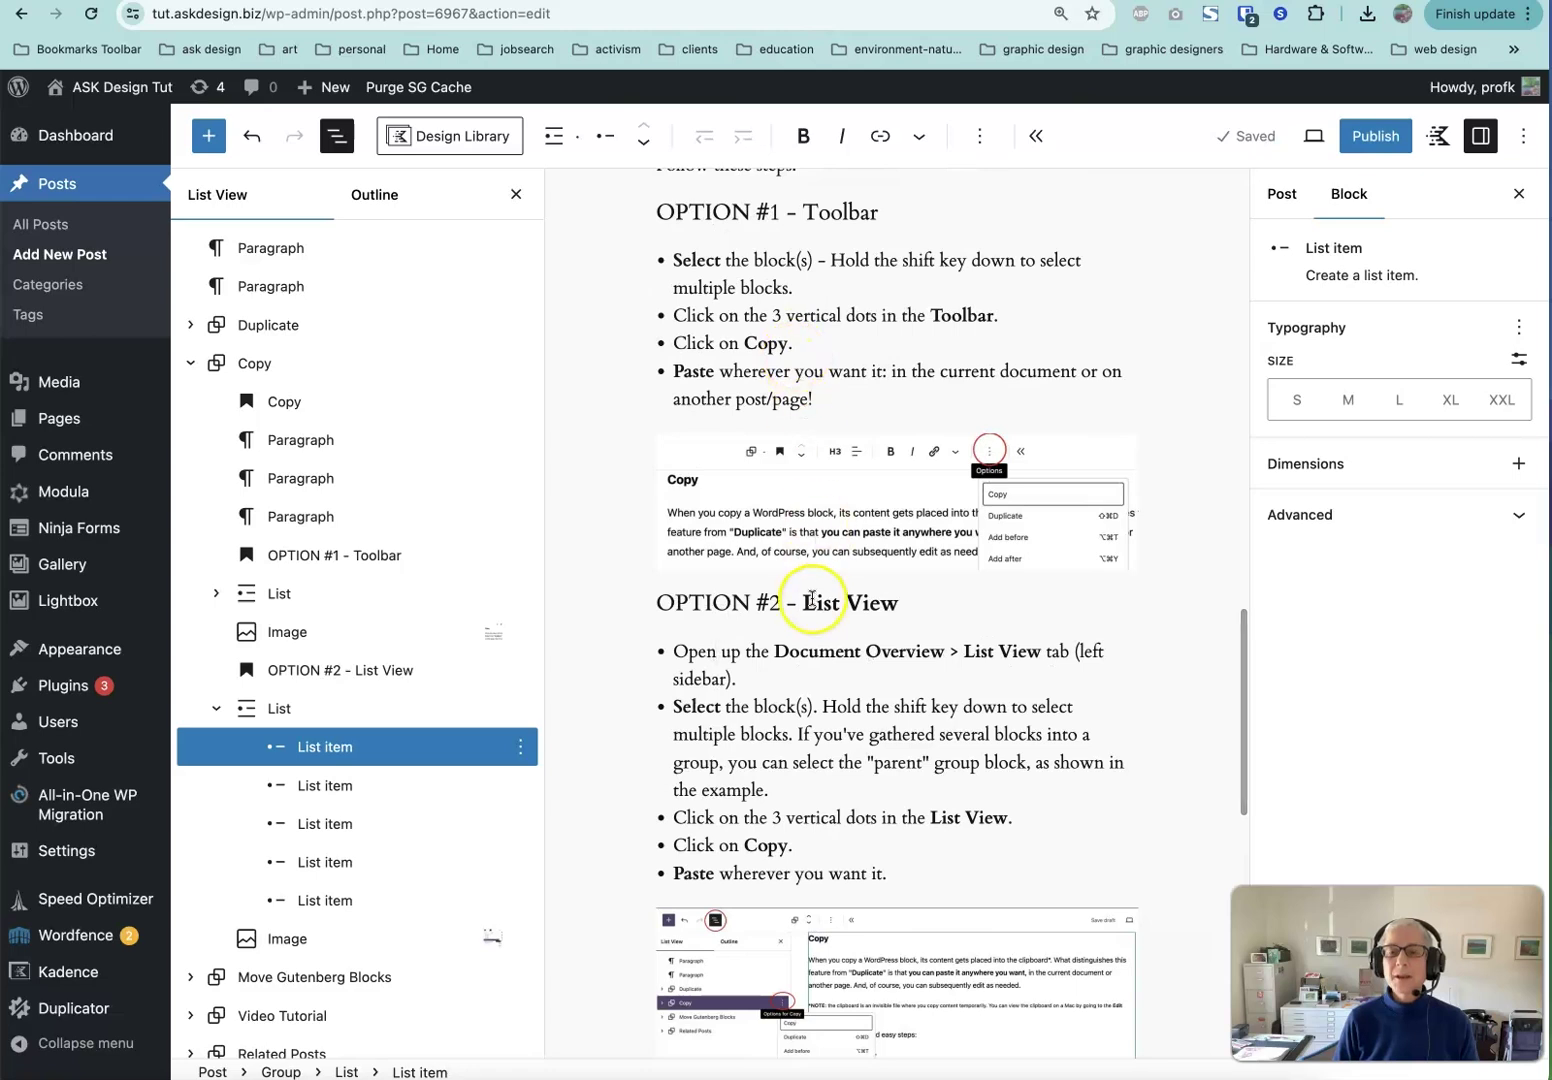
{"action": "left_click", "coordinate": [744, 607]}
{"action": "left_click", "coordinate": [704, 212]}
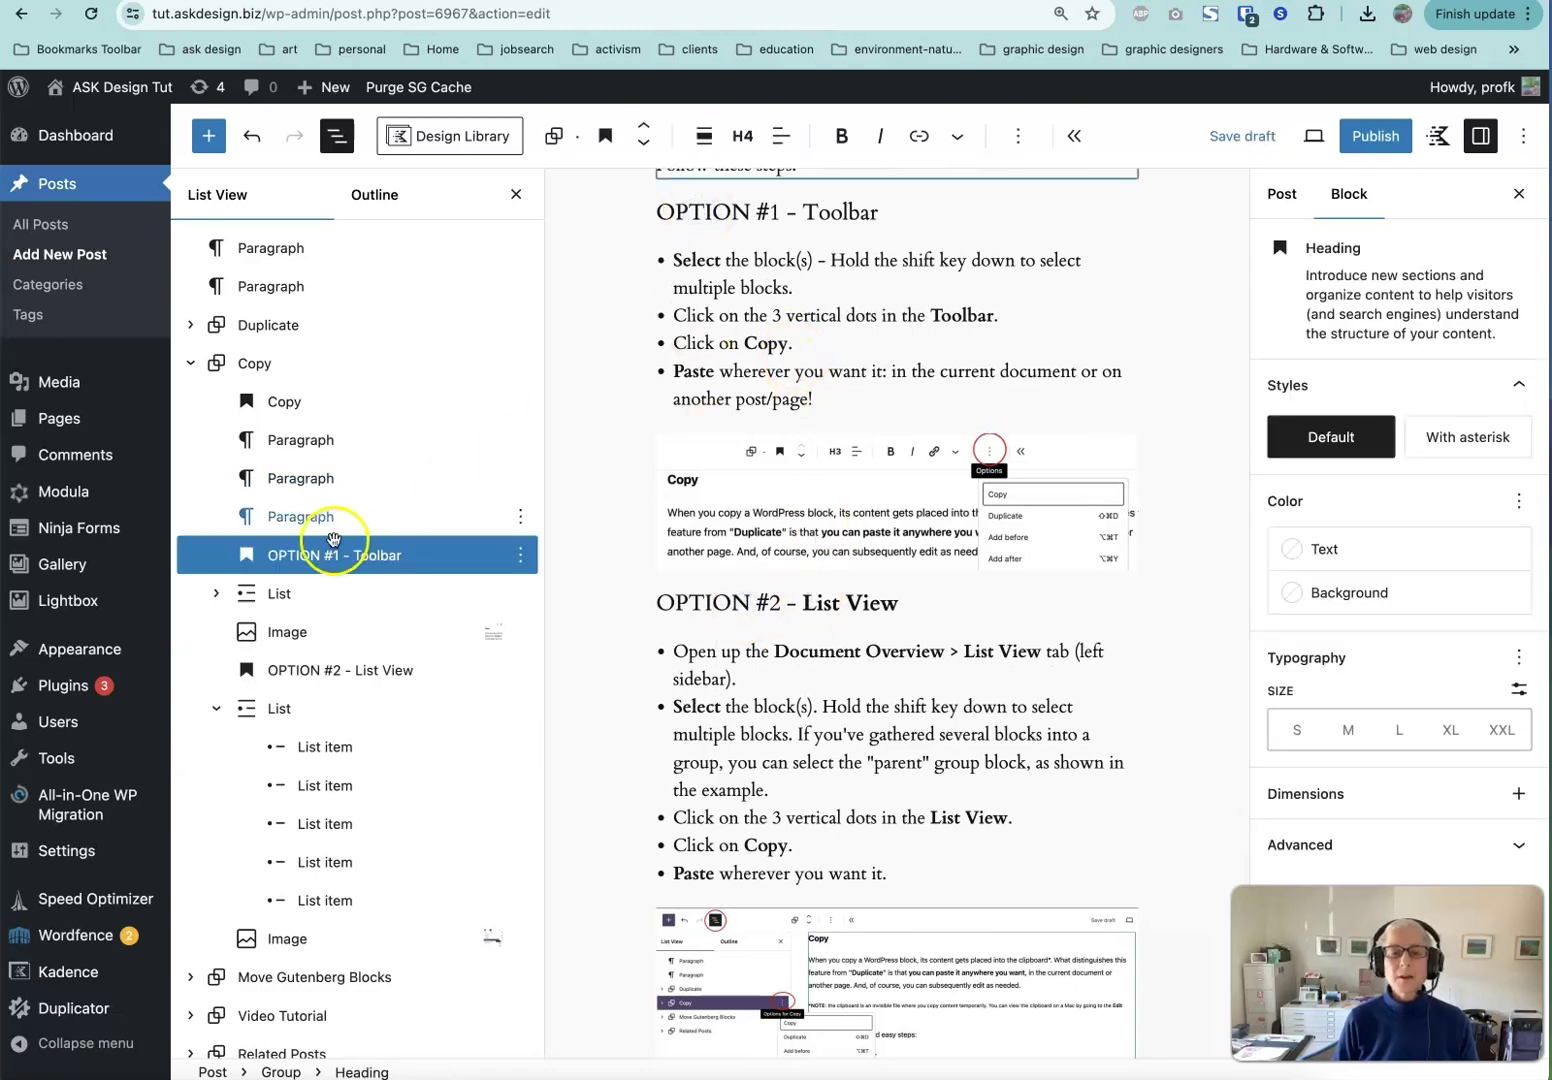
Copy the Copy section's OPTION #2 - List View heading from the List View and paste it above the Moving Blocks heading.
{"action": "left_click", "coordinate": [736, 603]}
{"action": "scroll", "coordinate": [745, 605], "scroll_direction": "down", "scroll_amount": 5}
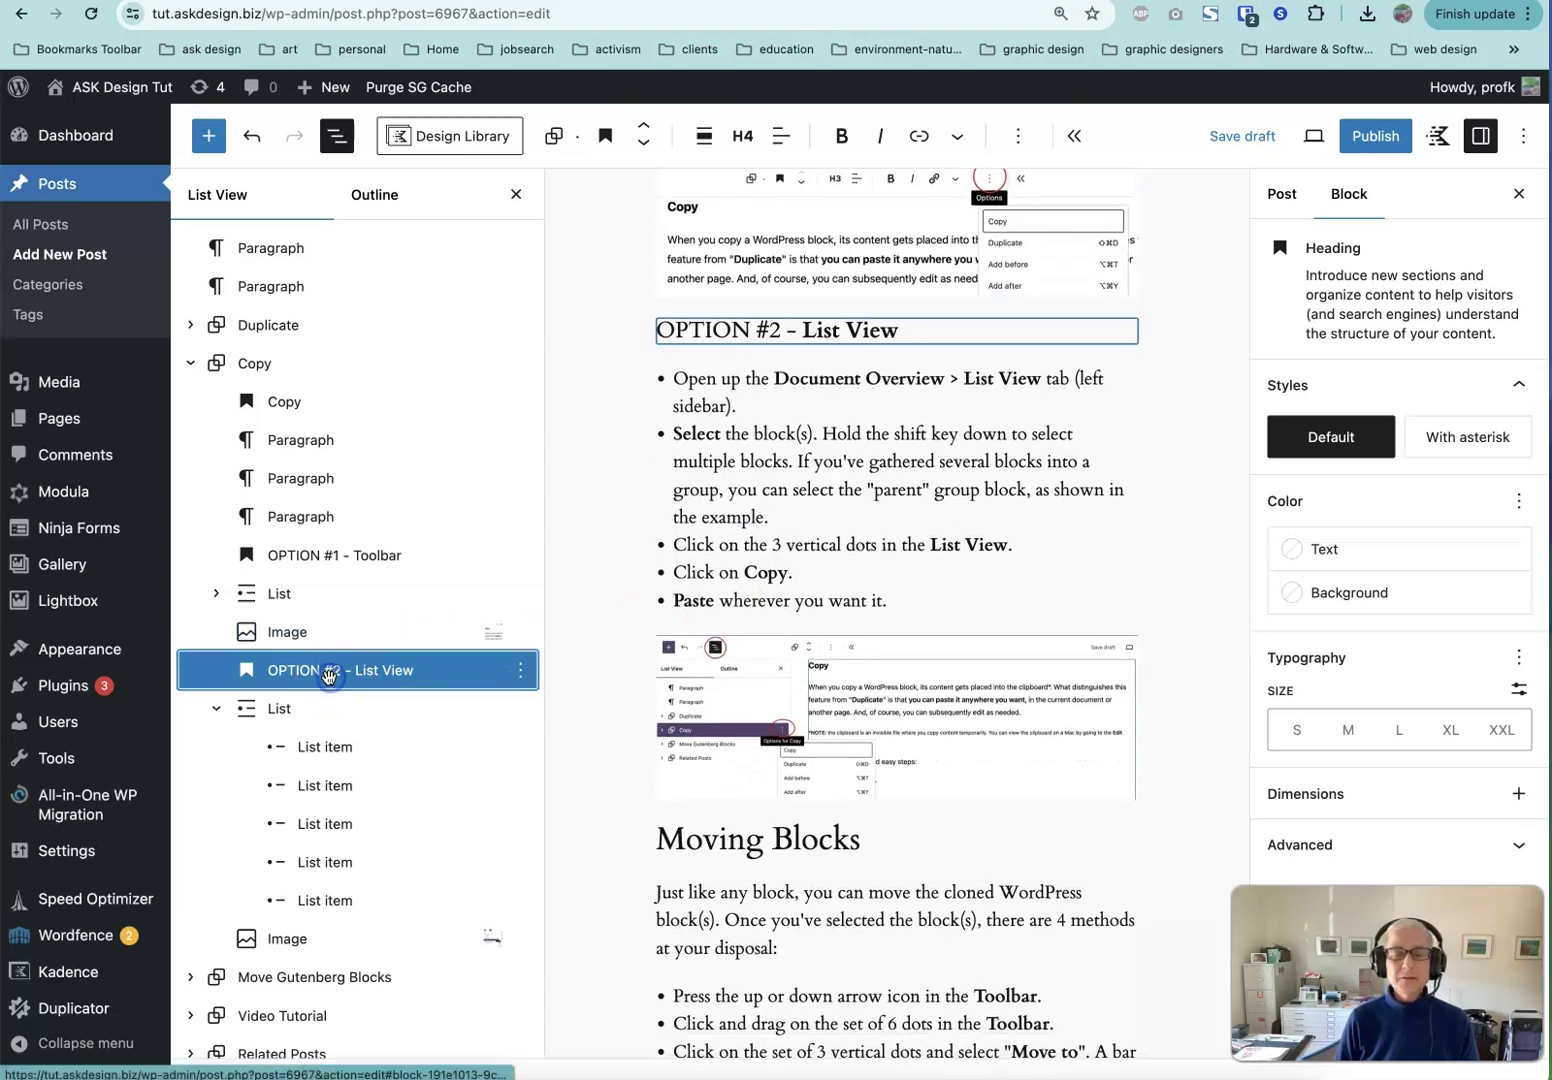
{"action": "scroll", "coordinate": [330, 672], "scroll_direction": "down", "scroll_amount": 1}
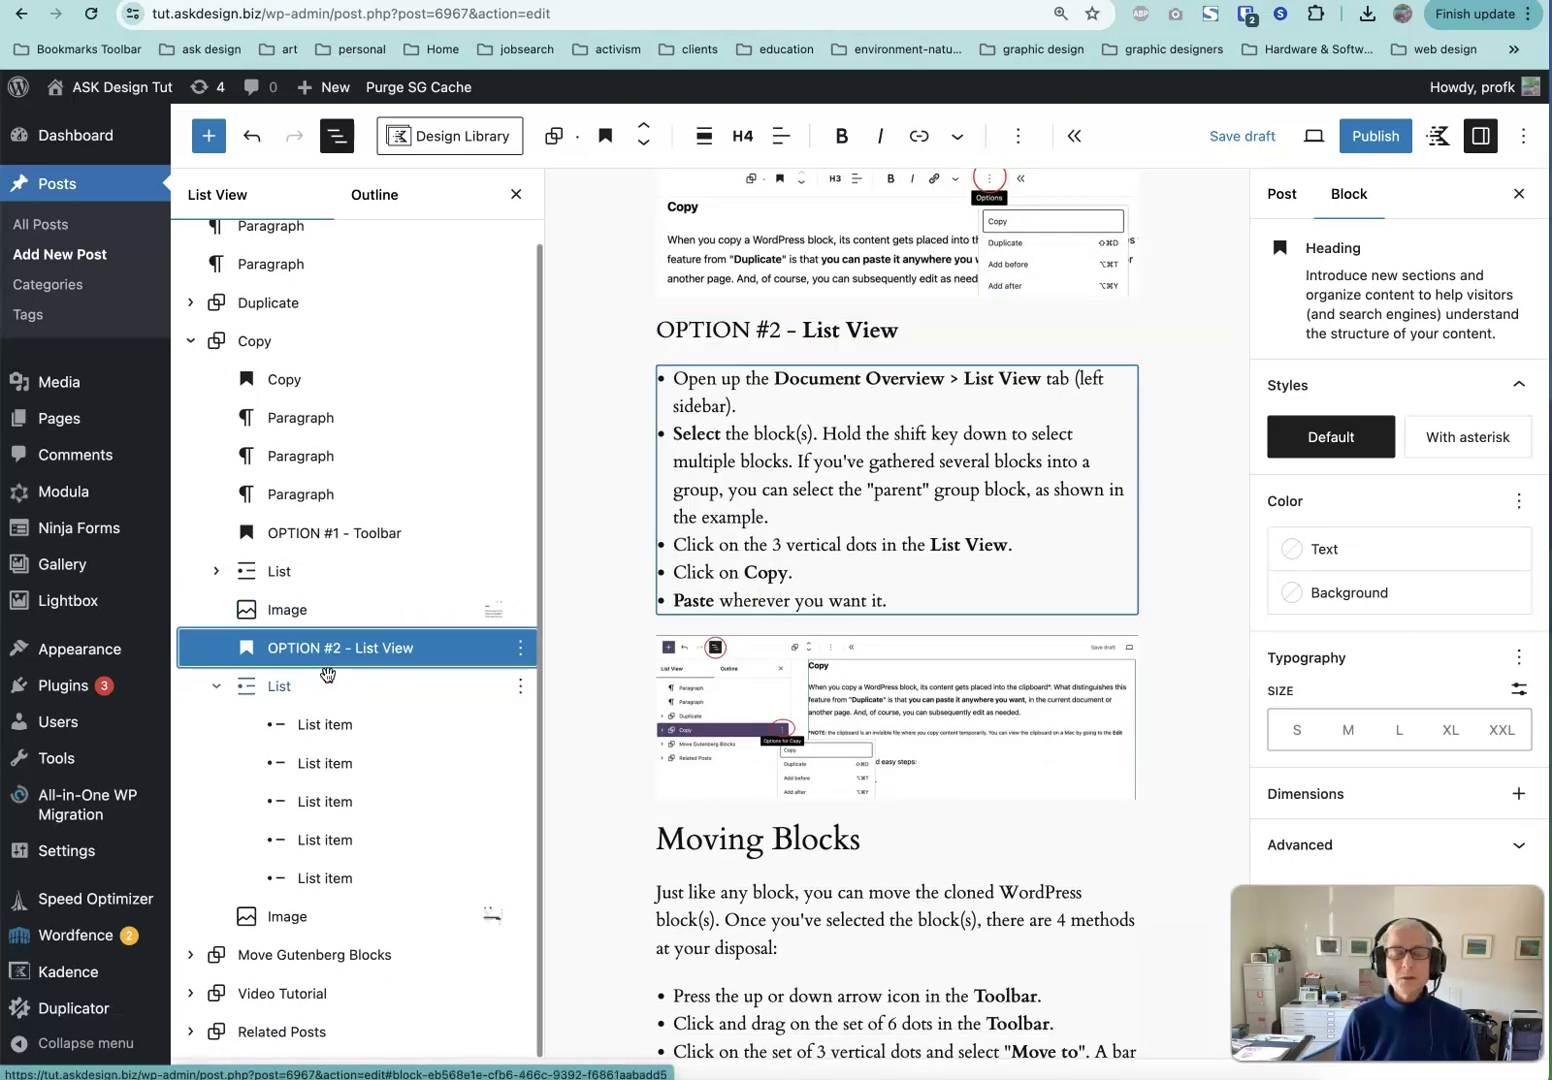
{"action": "left_click", "coordinate": [520, 652]}
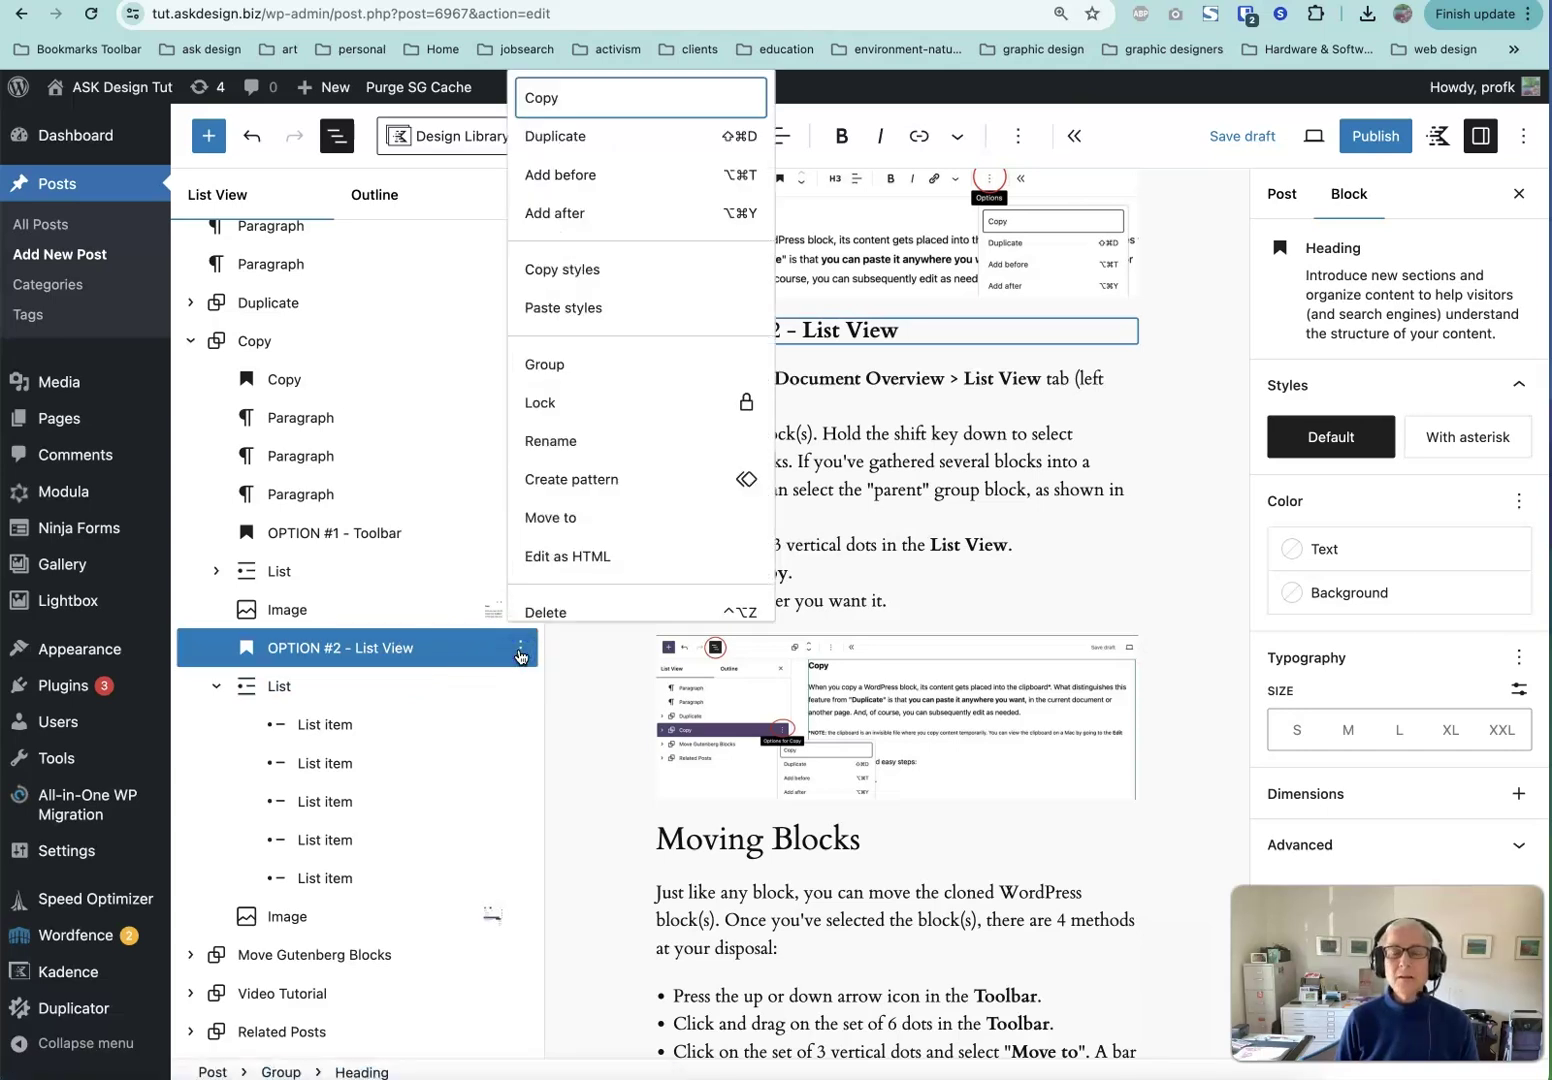
{"action": "left_click", "coordinate": [549, 98]}
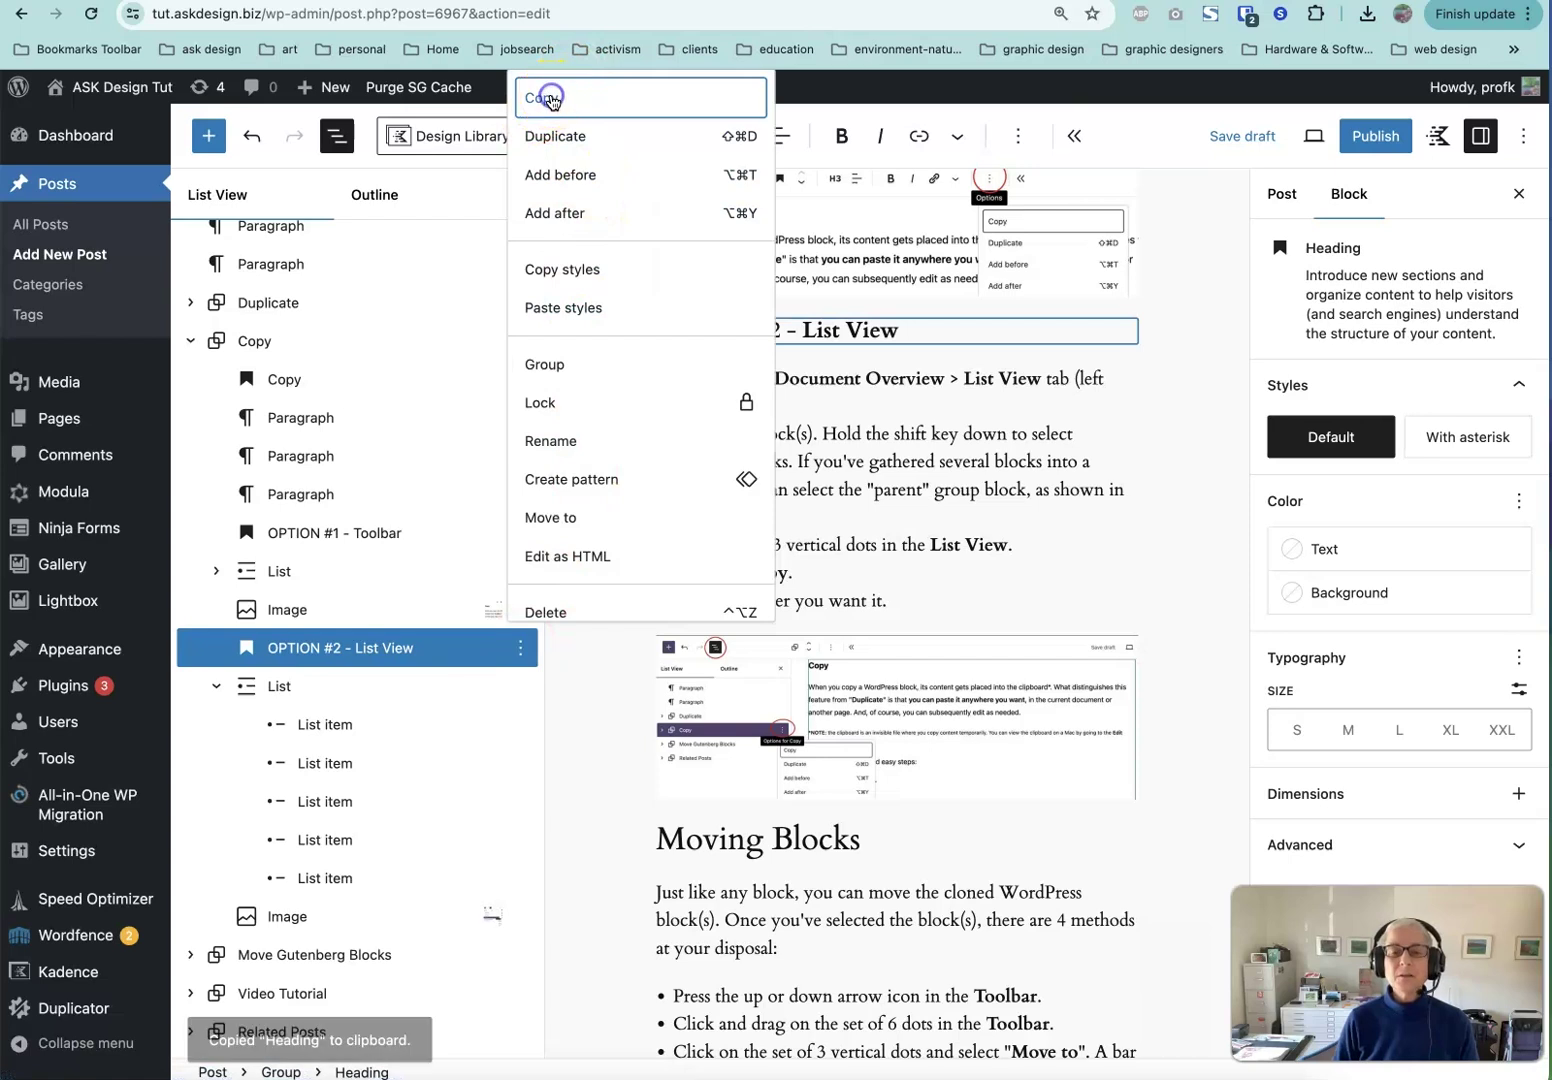
{"action": "left_click", "coordinate": [870, 555]}
{"action": "left_click", "coordinate": [652, 845]}
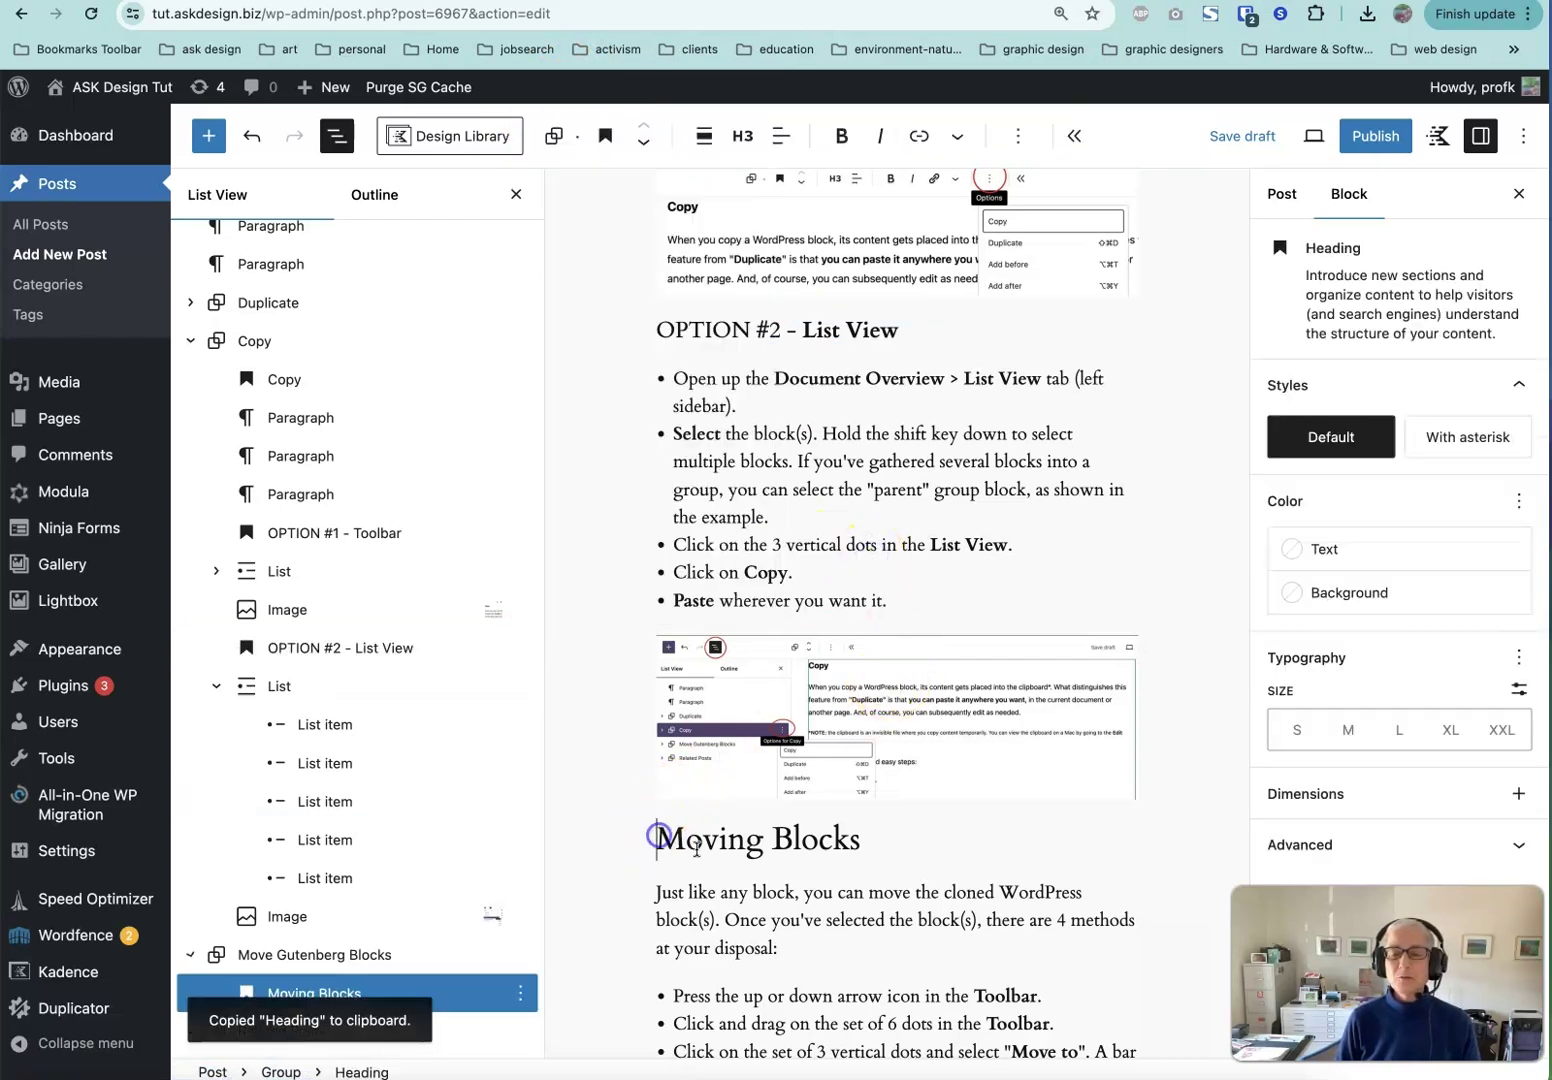
{"action": "key", "text": "Return"}
{"action": "key", "text": "super+v"}
{"action": "left_click", "coordinate": [652, 820]}
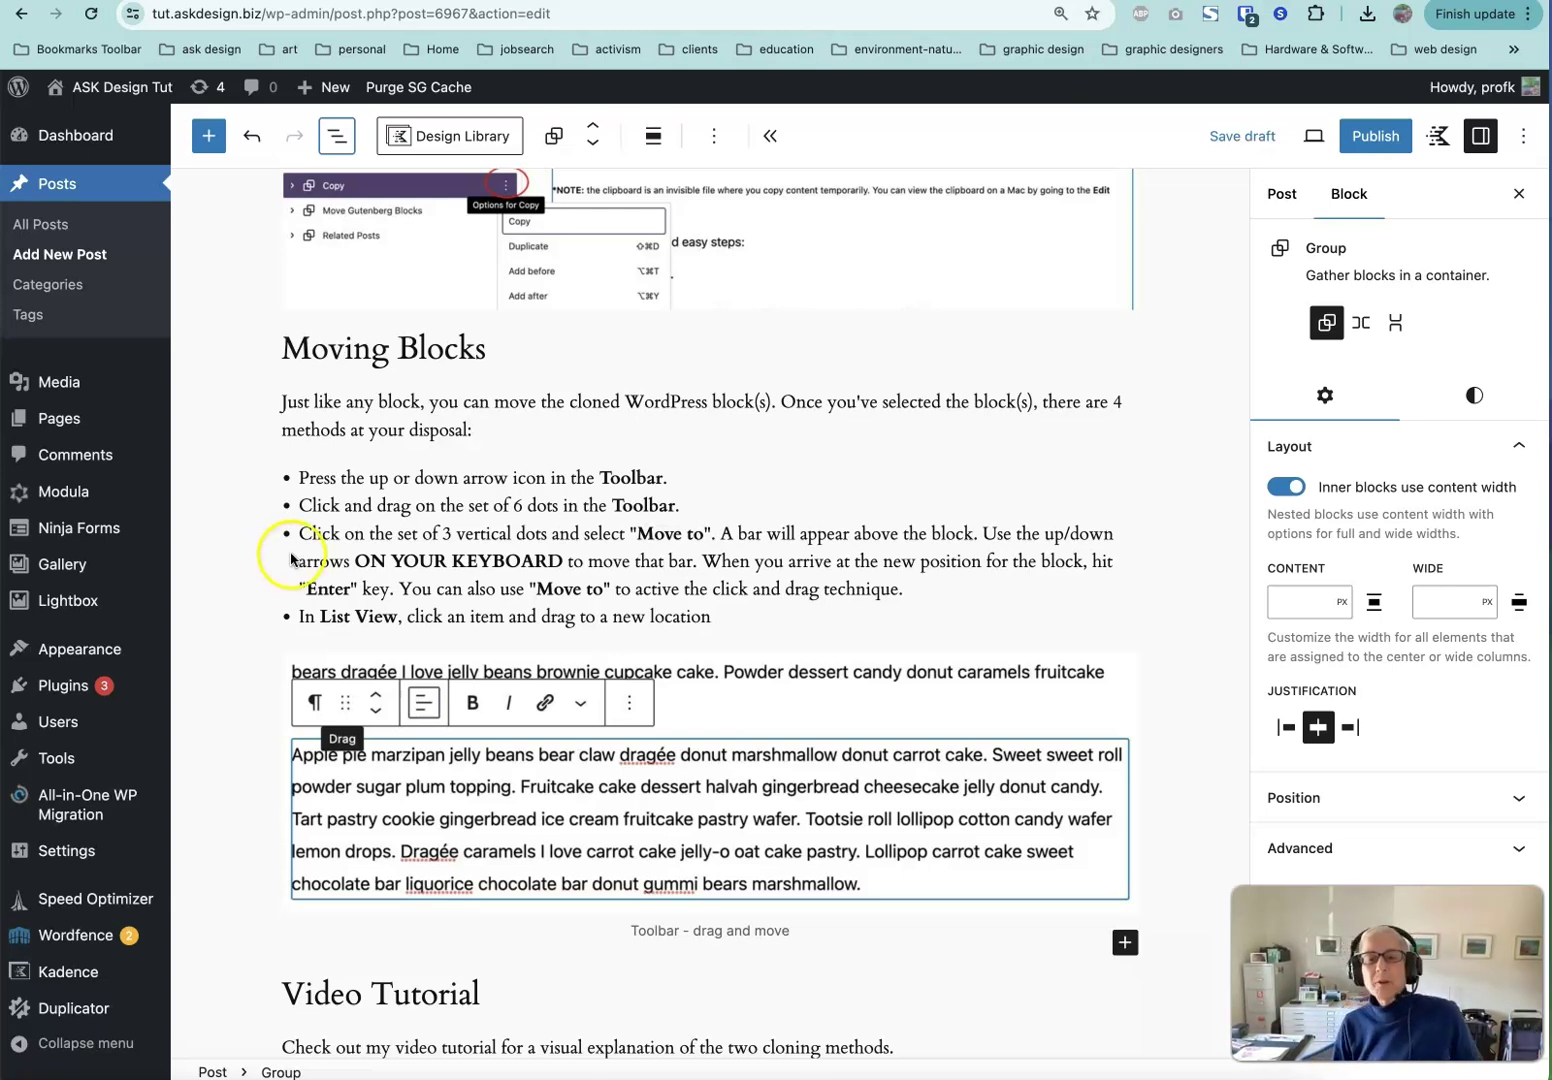
Duplicate the introductory paragraph below the Moving Blocks heading.
{"action": "left_click", "coordinate": [405, 400]}
{"action": "left_click", "coordinate": [941, 136]}
{"action": "left_click", "coordinate": [984, 260]}
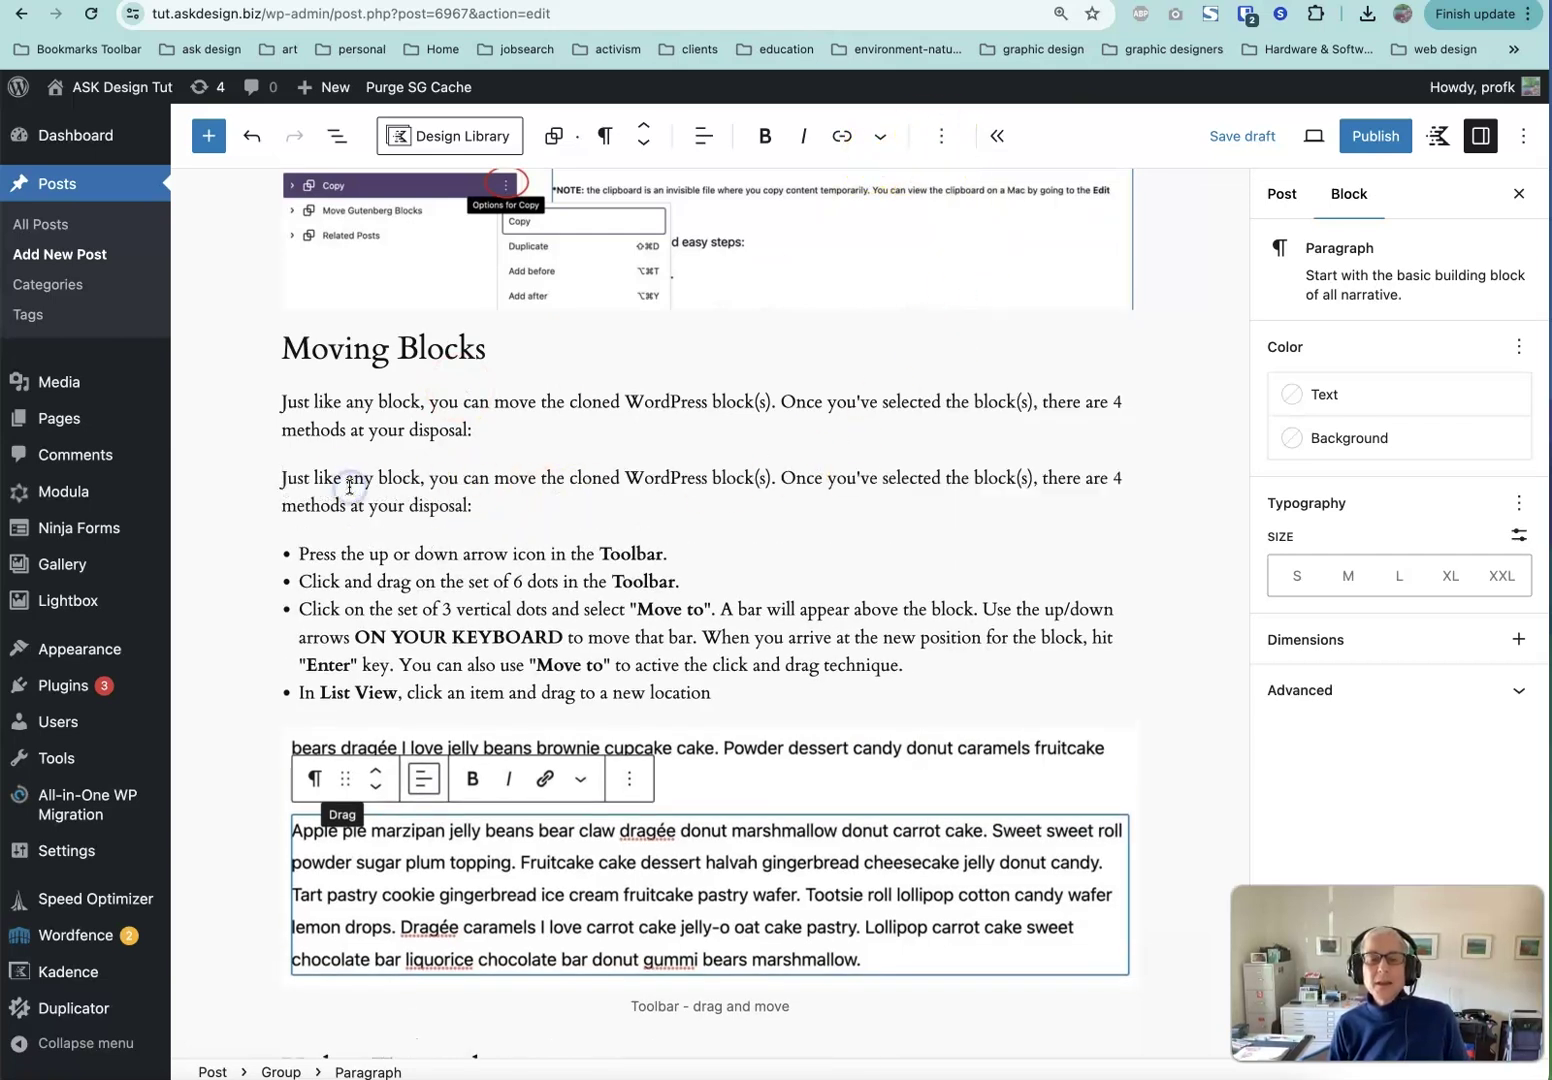
Move the duplicated paragraph down below the drag-and-move image and back up to its place above the bulleted list.
{"action": "left_click", "coordinate": [645, 143]}
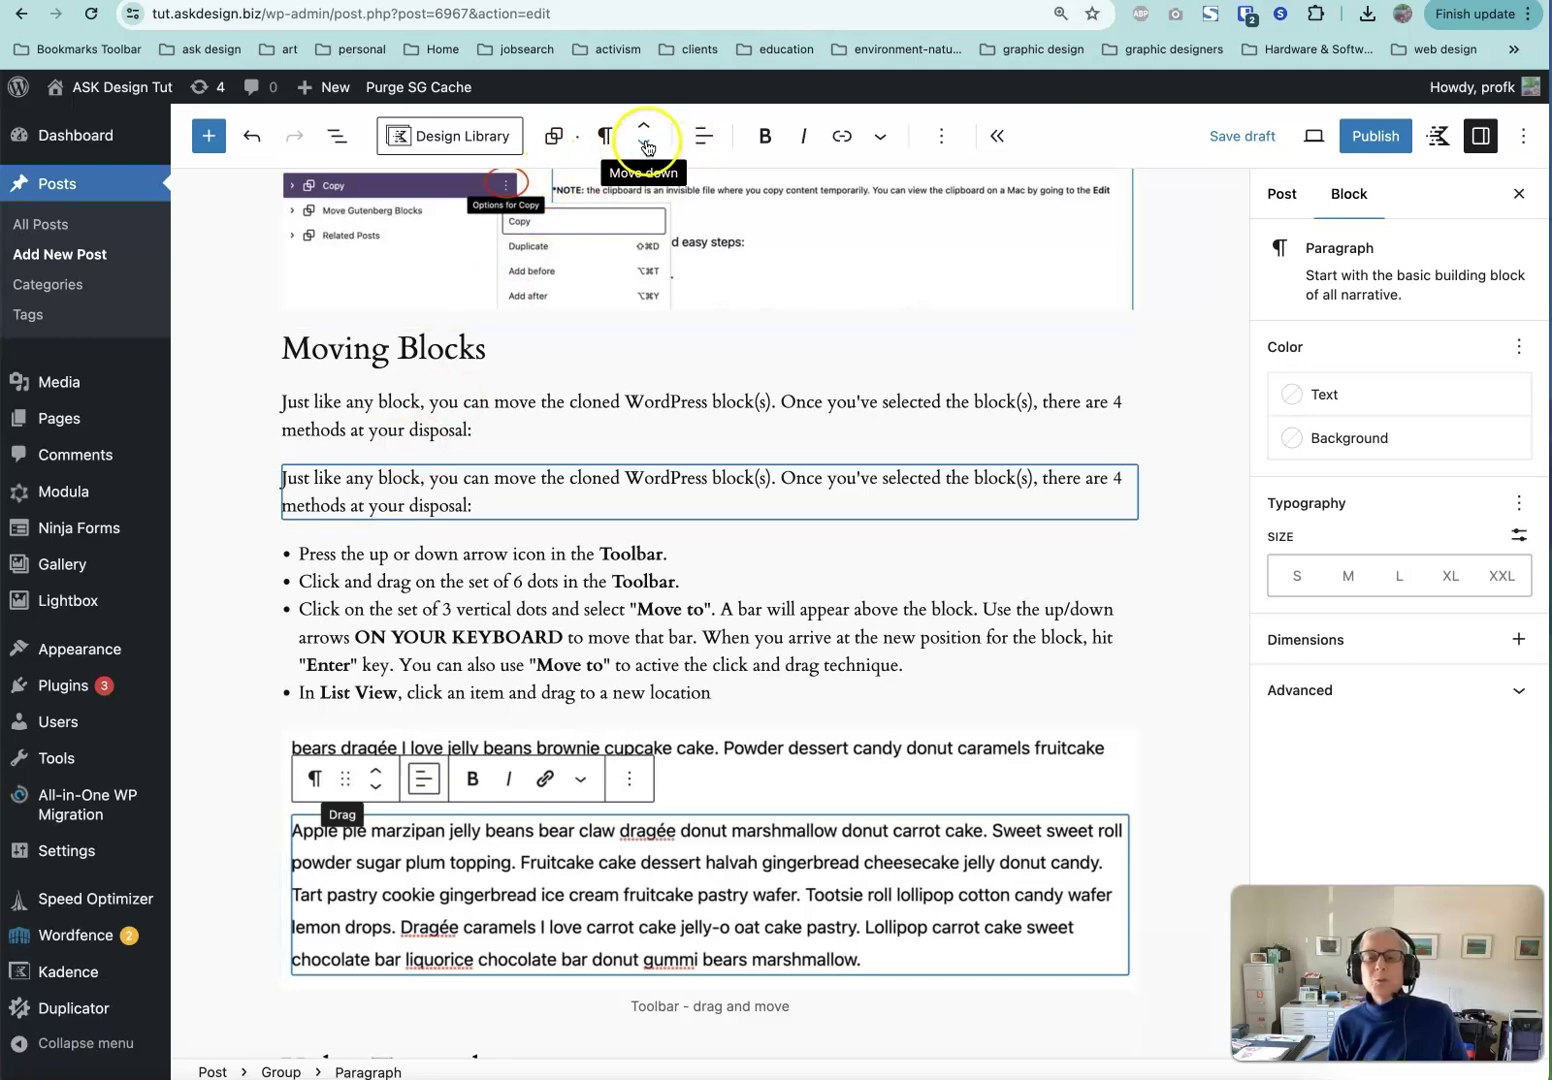
{"action": "left_click", "coordinate": [645, 145]}
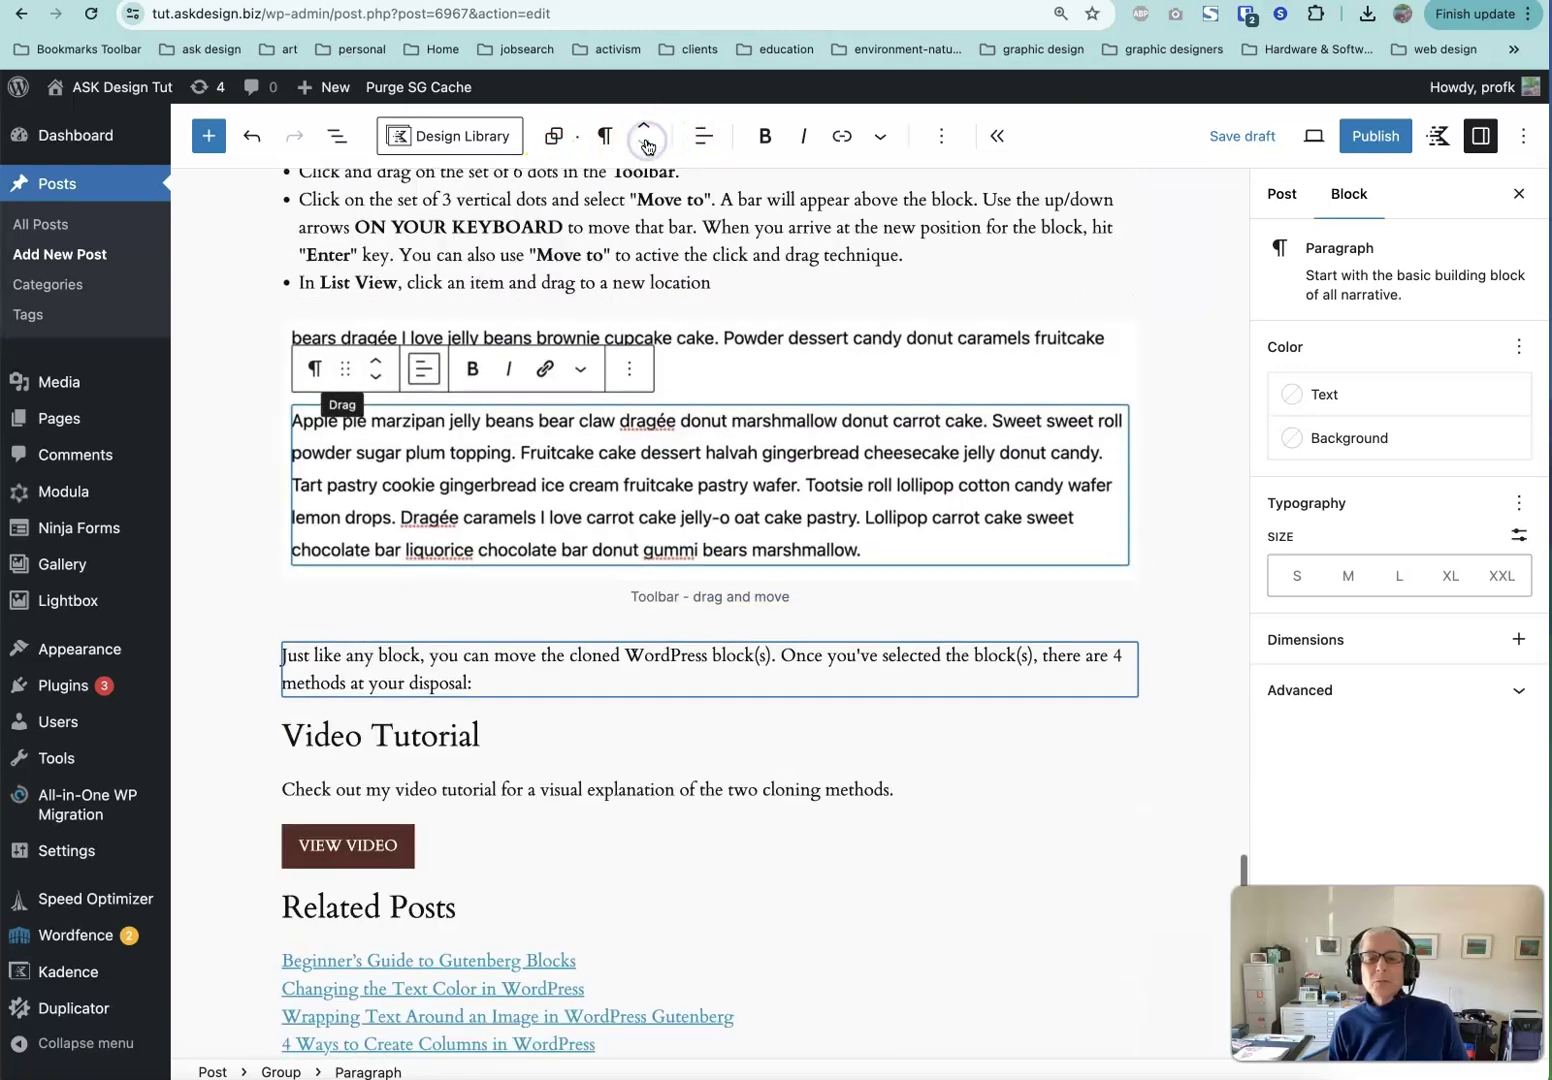
{"action": "left_click", "coordinate": [644, 128]}
{"action": "left_click", "coordinate": [644, 128]}
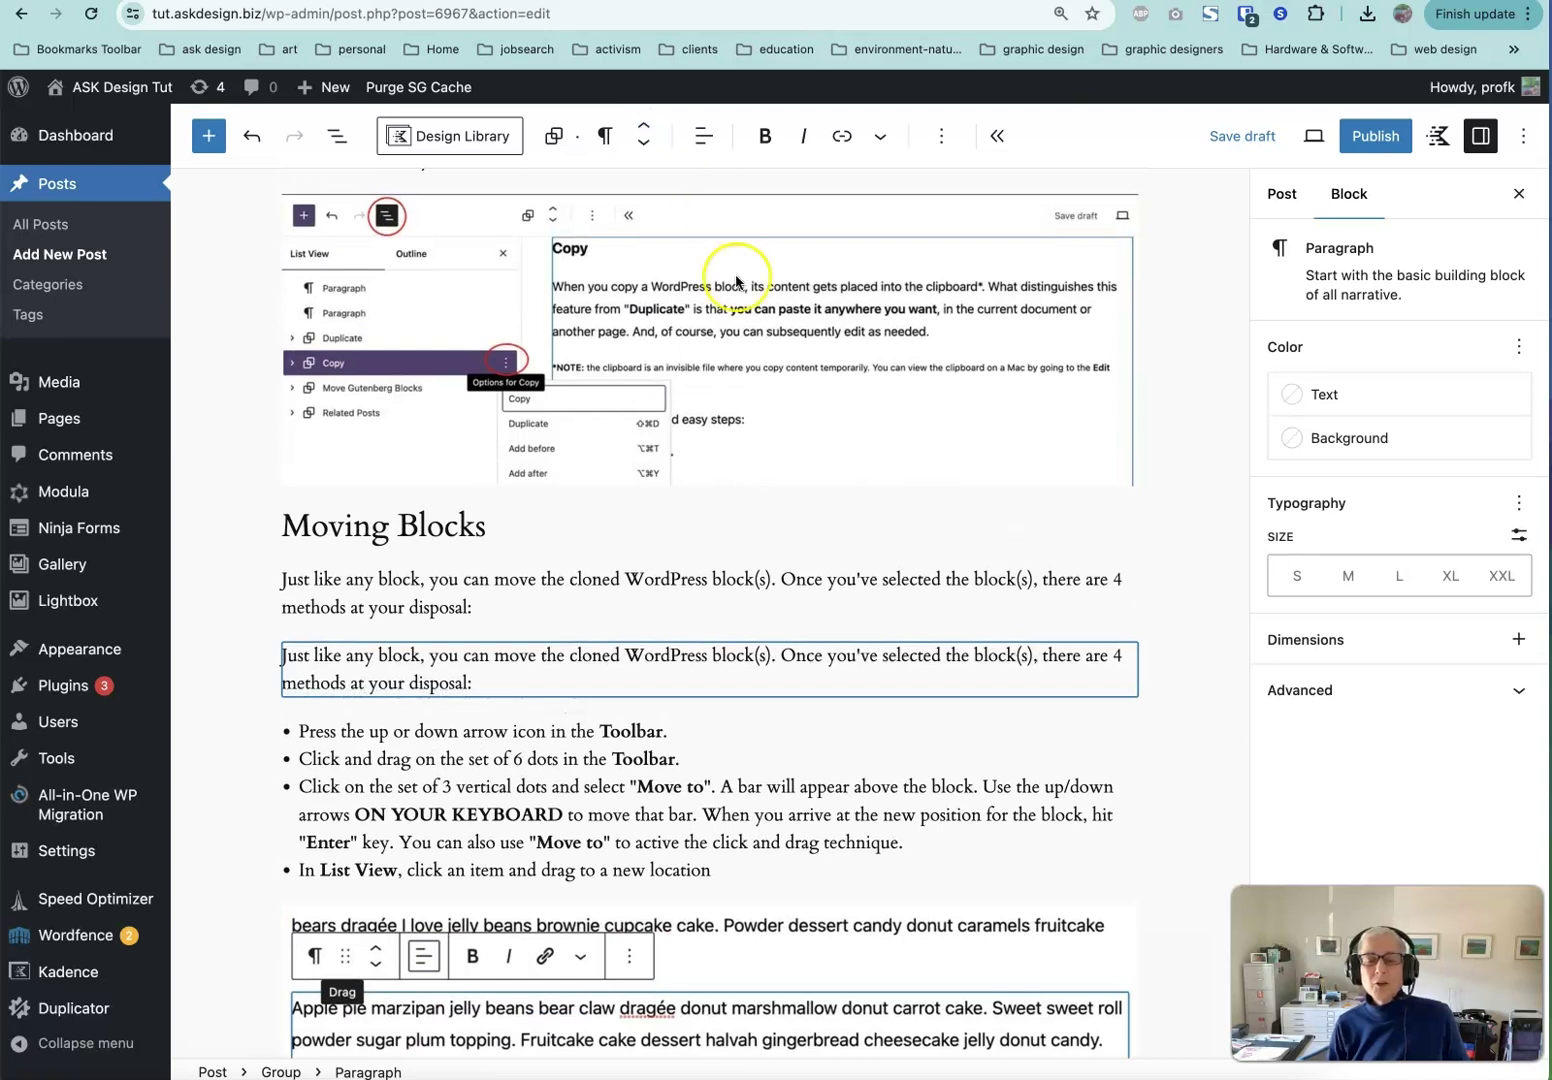
Select the duplicated paragraph under Moving Blocks and turn off the editor's Top toolbar view option.
{"action": "left_click", "coordinate": [453, 686]}
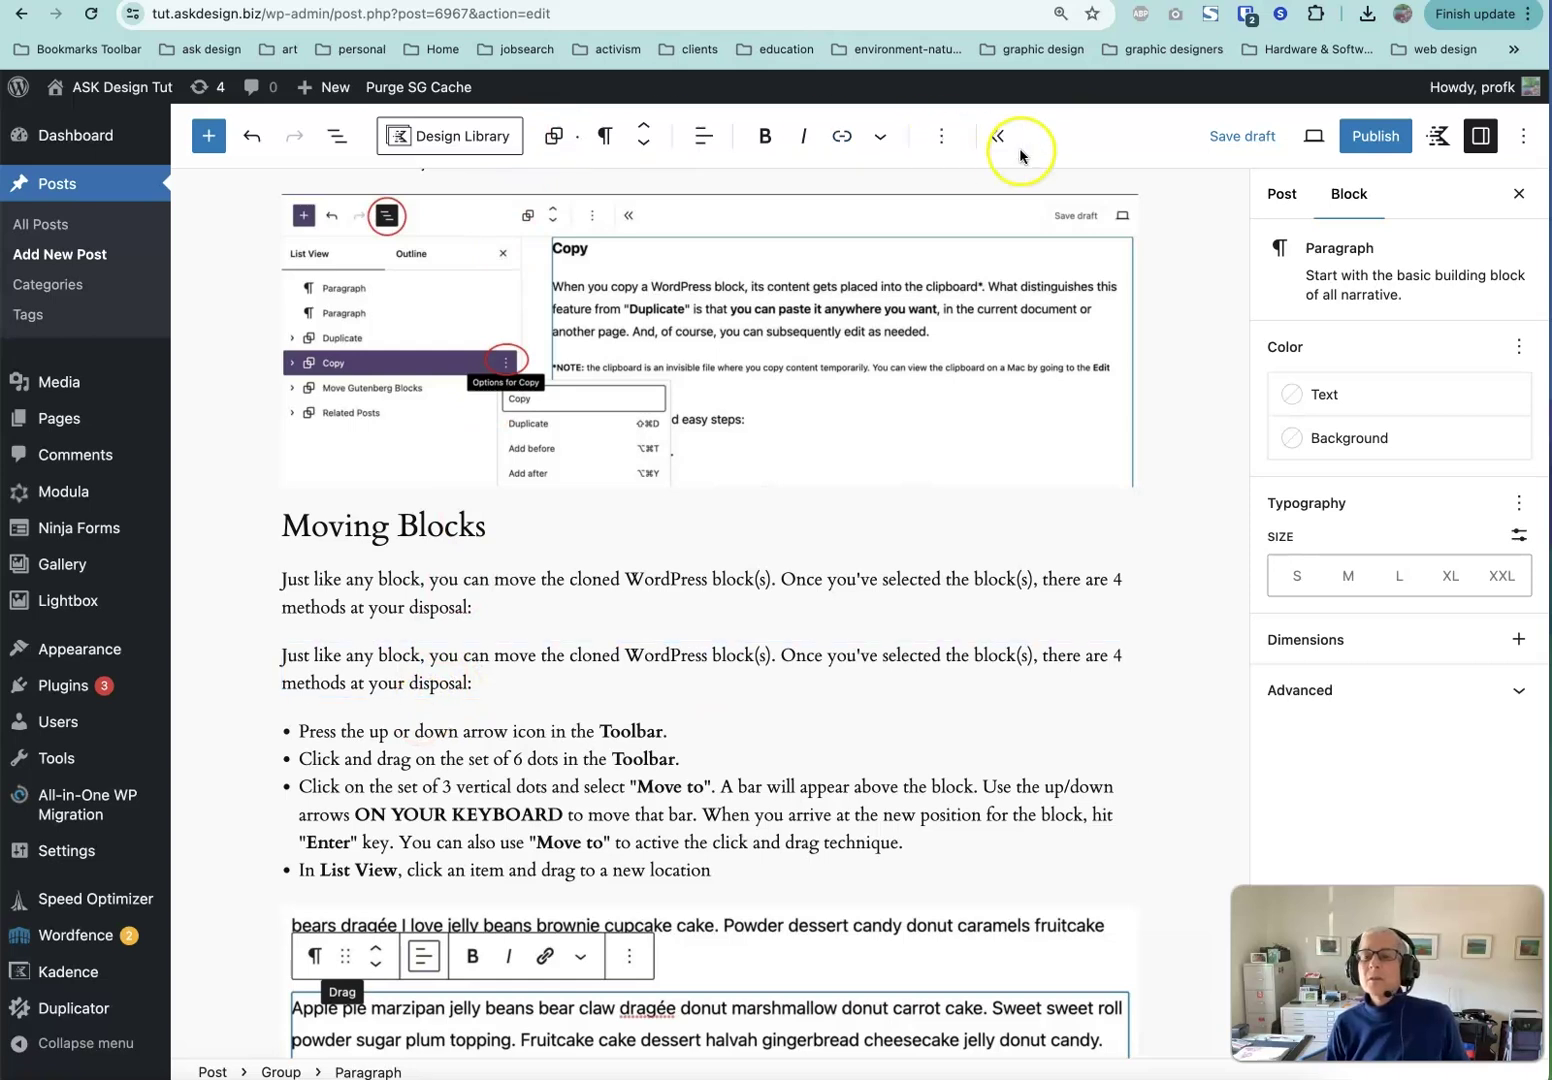
{"action": "left_click", "coordinate": [1519, 137]}
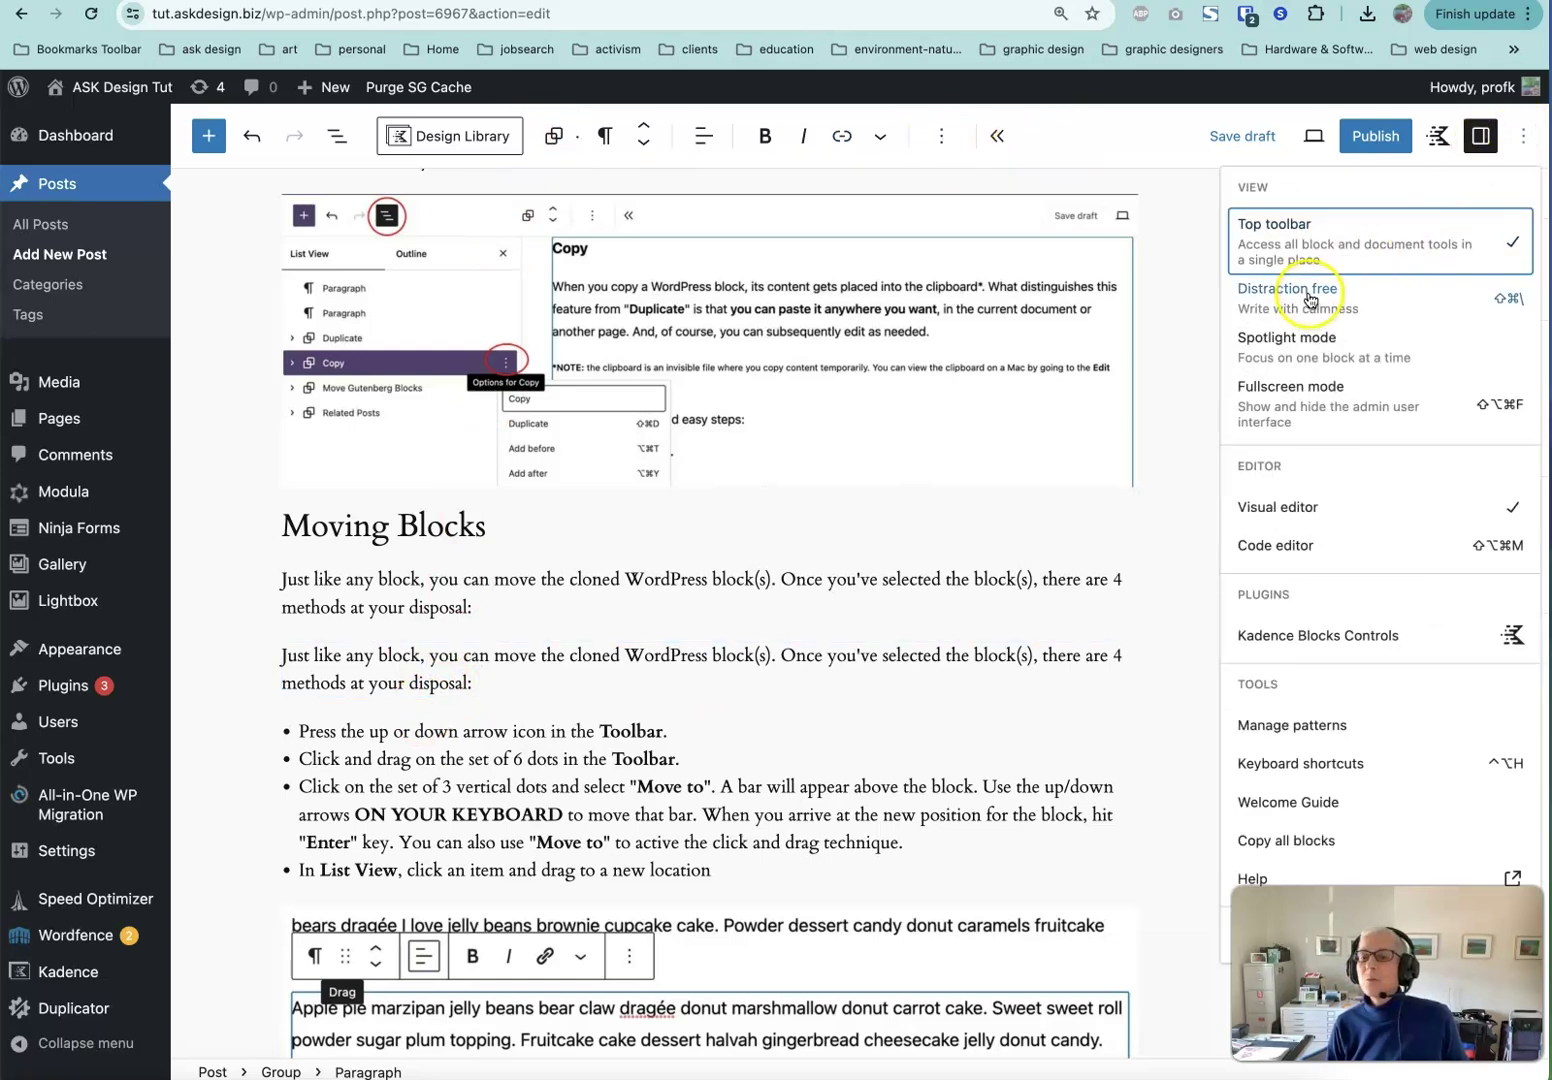
{"action": "left_click", "coordinate": [1281, 245]}
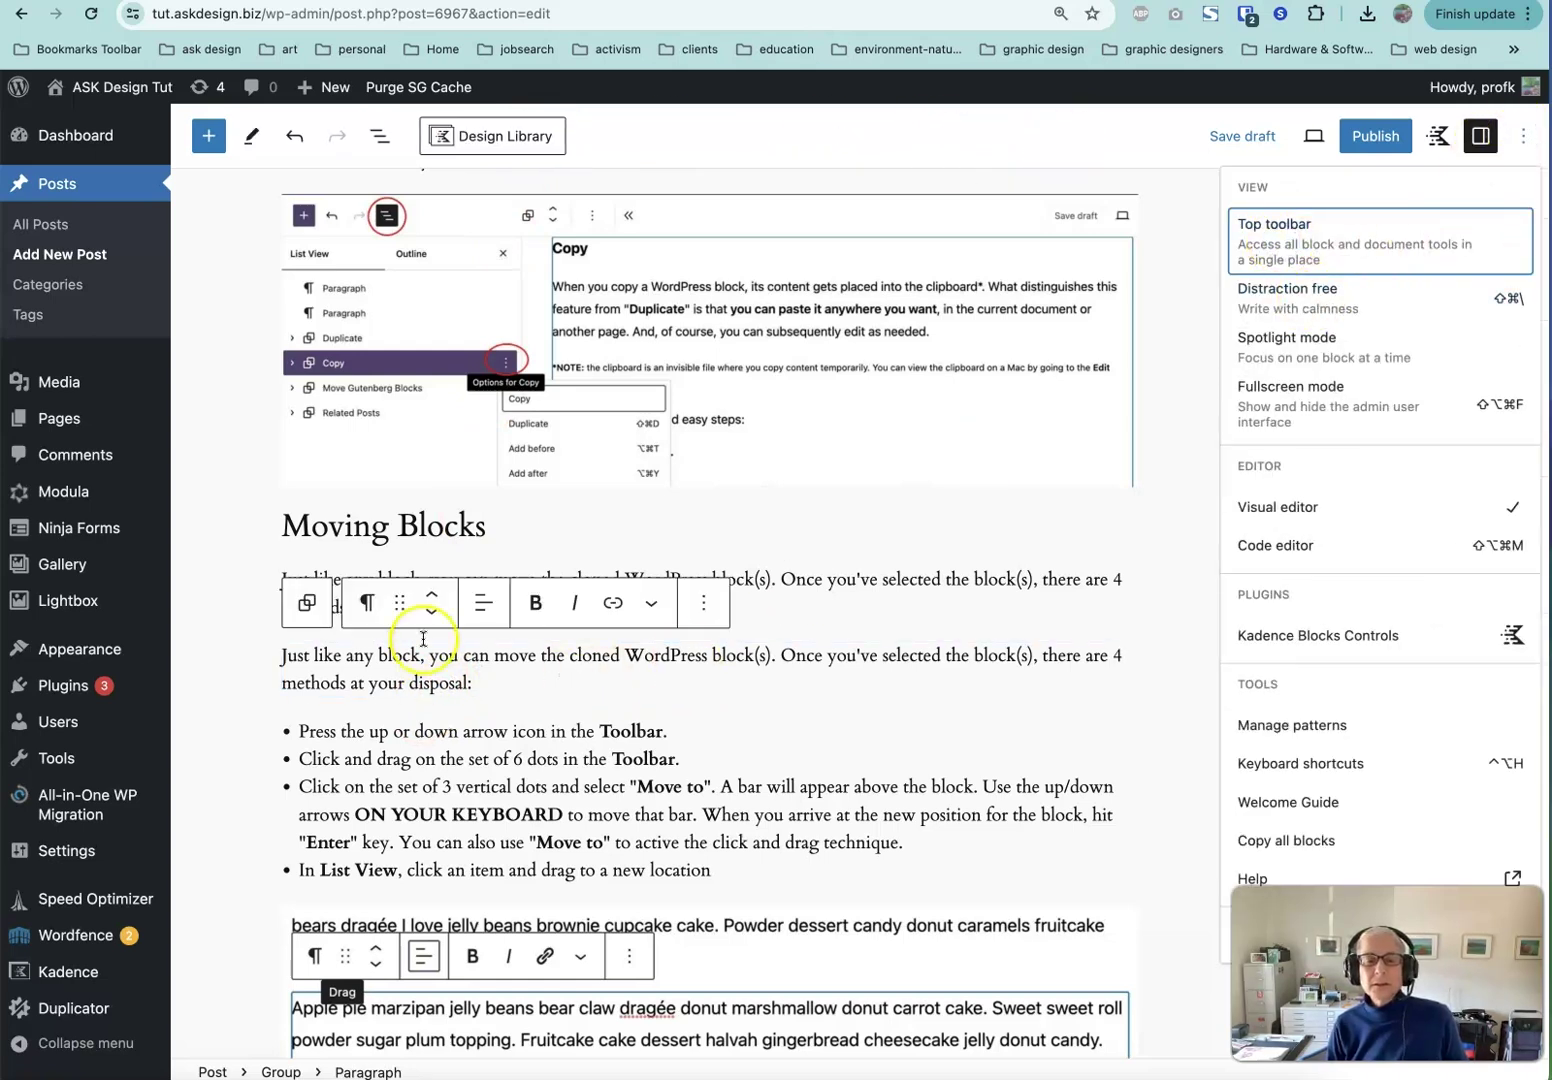
{"action": "left_click", "coordinate": [1522, 137]}
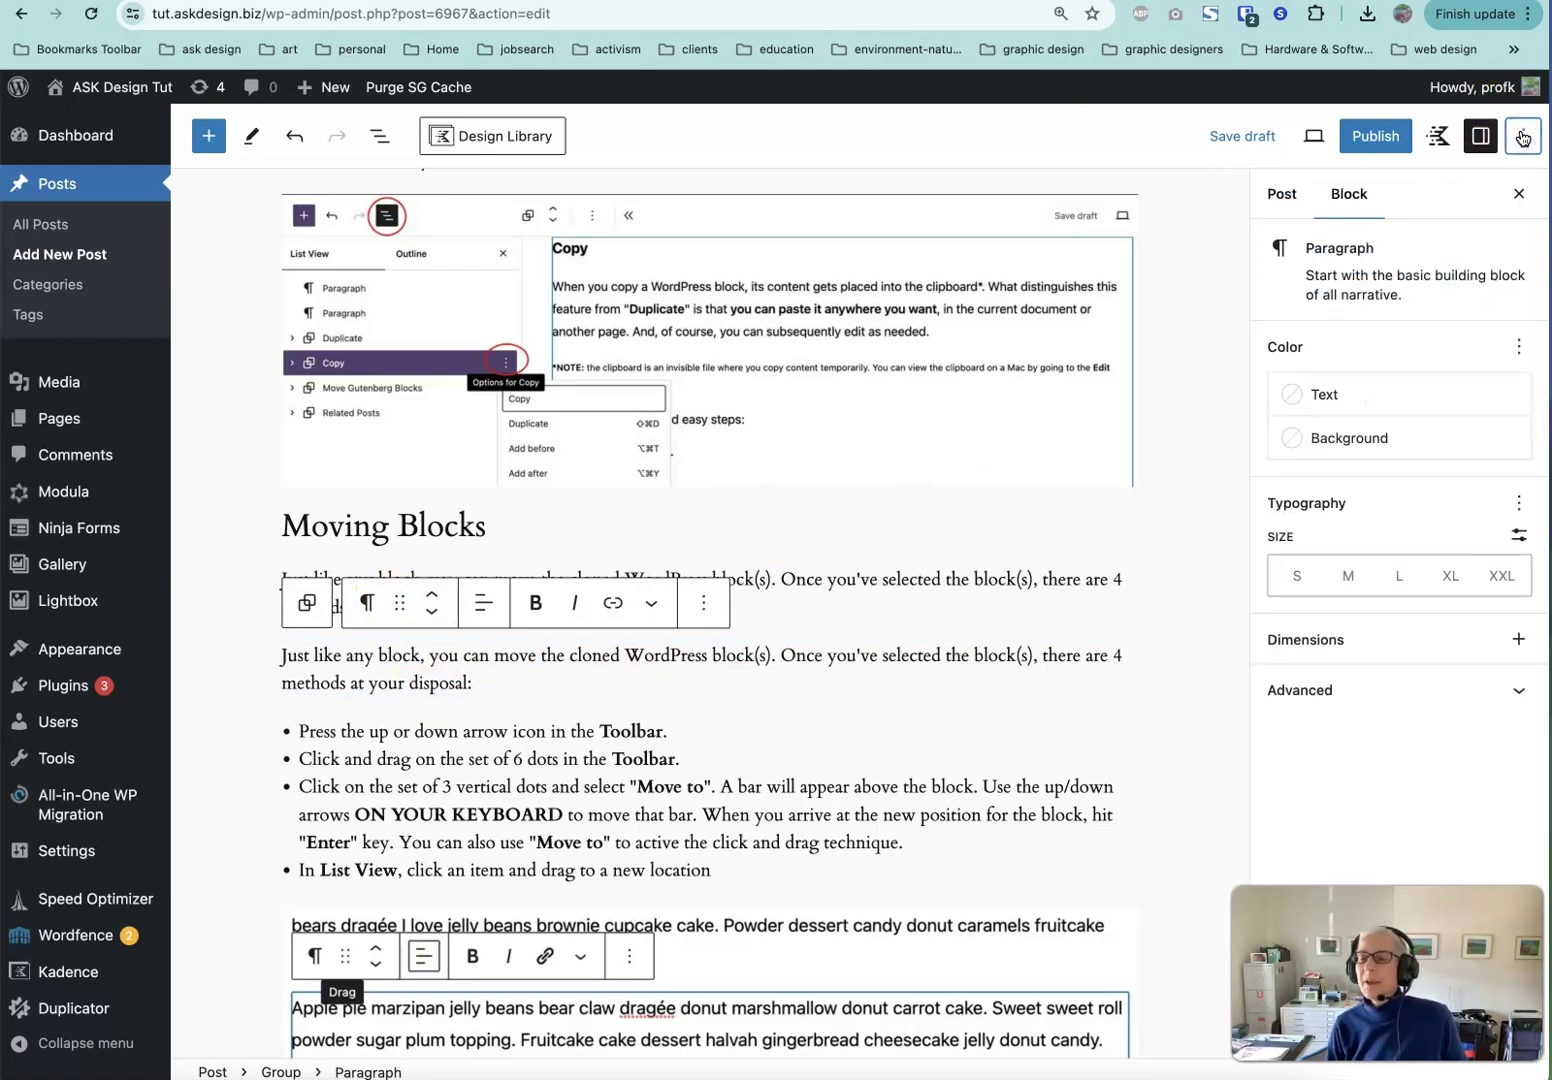
{"action": "left_click", "coordinate": [1522, 137]}
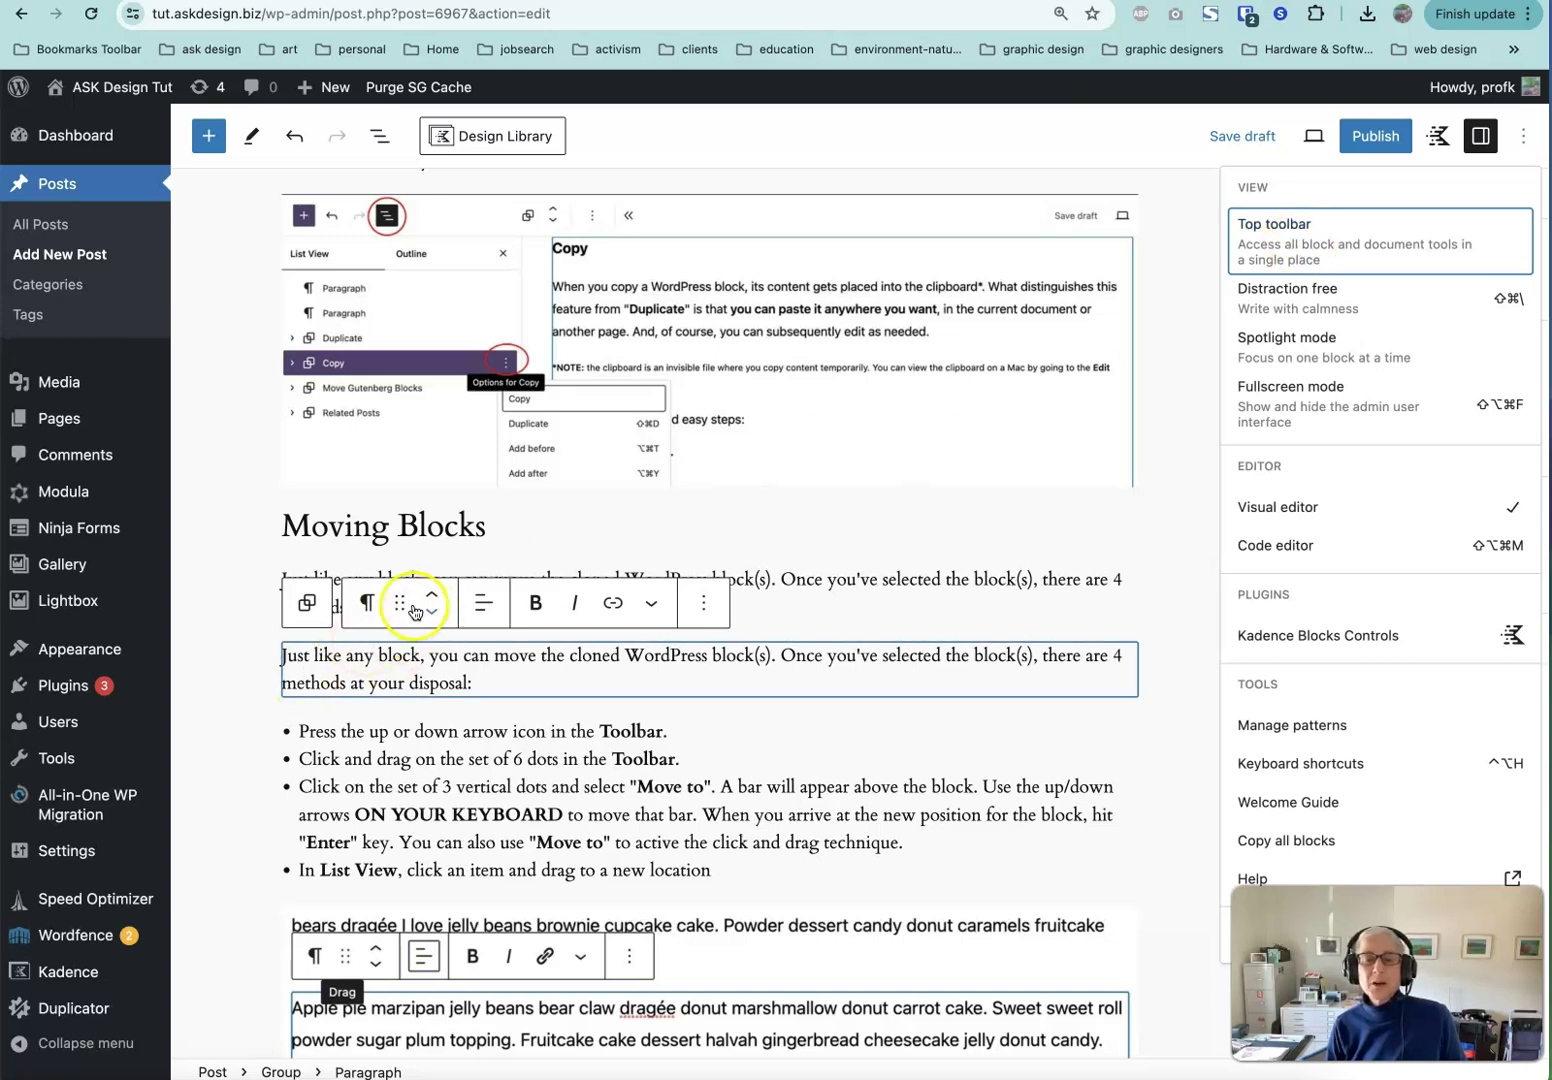
Reposition the duplicated paragraph with its drag handle, first above the original paragraph and finally between the bulleted list and the image.
{"action": "left_click_drag", "start_coordinate": [403, 600], "coordinate": [425, 532]}
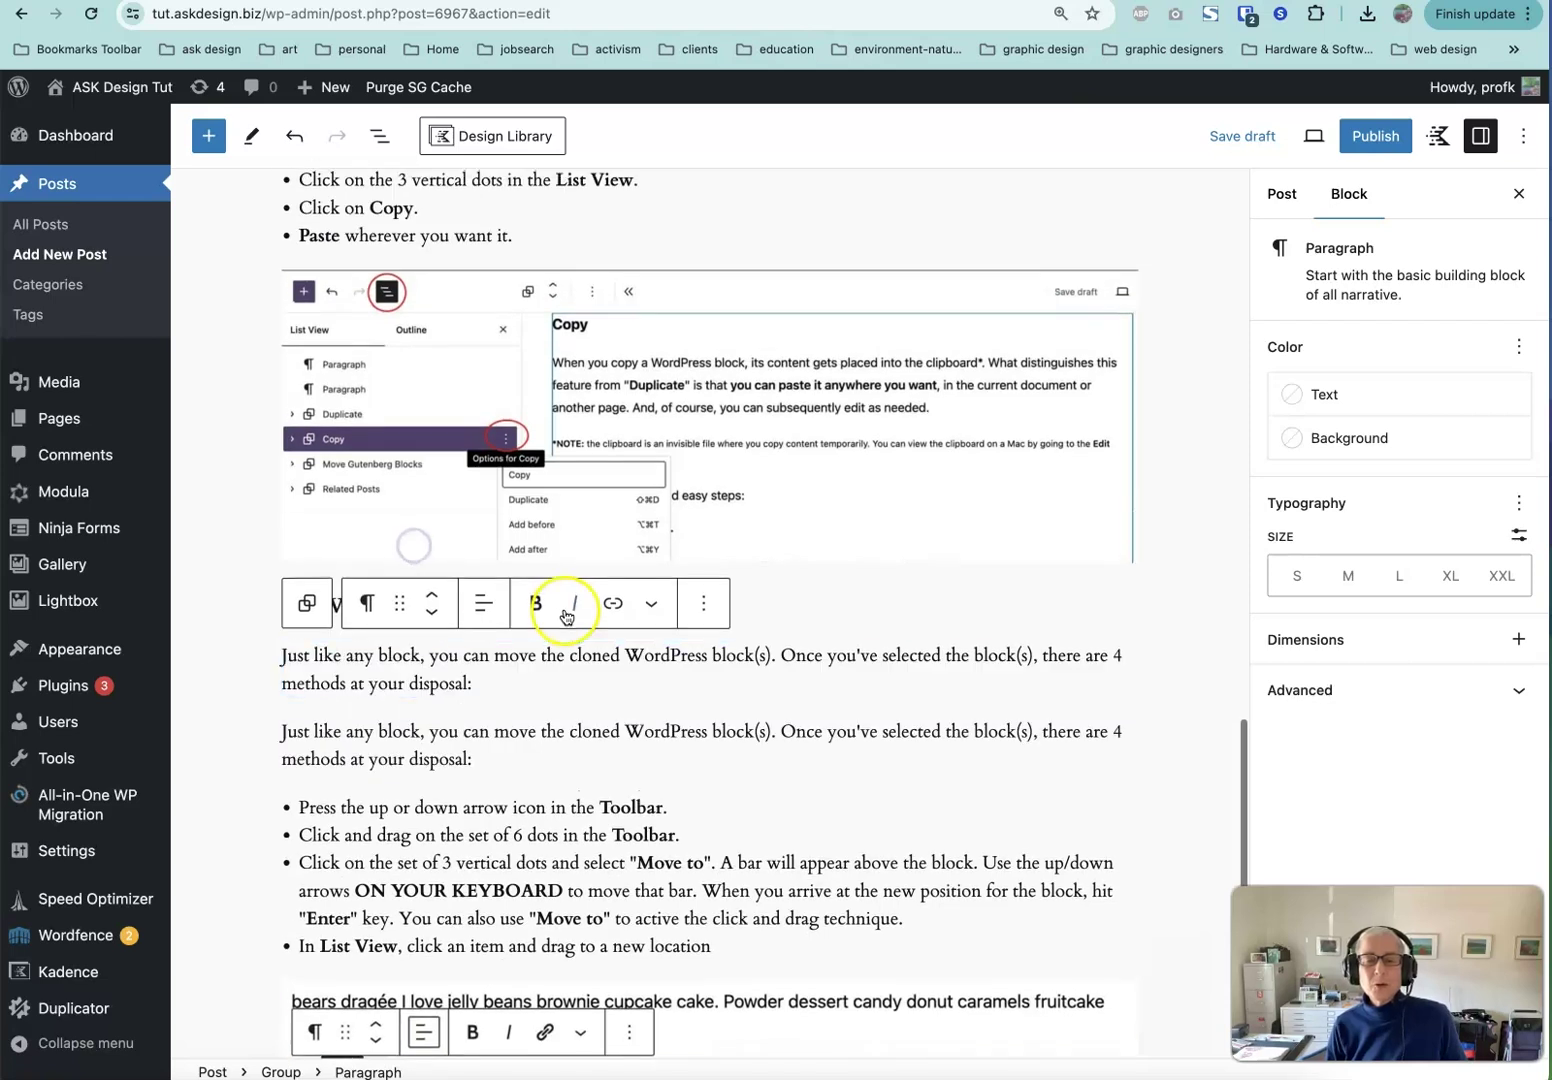
{"action": "left_click_drag", "start_coordinate": [402, 600], "coordinate": [460, 656]}
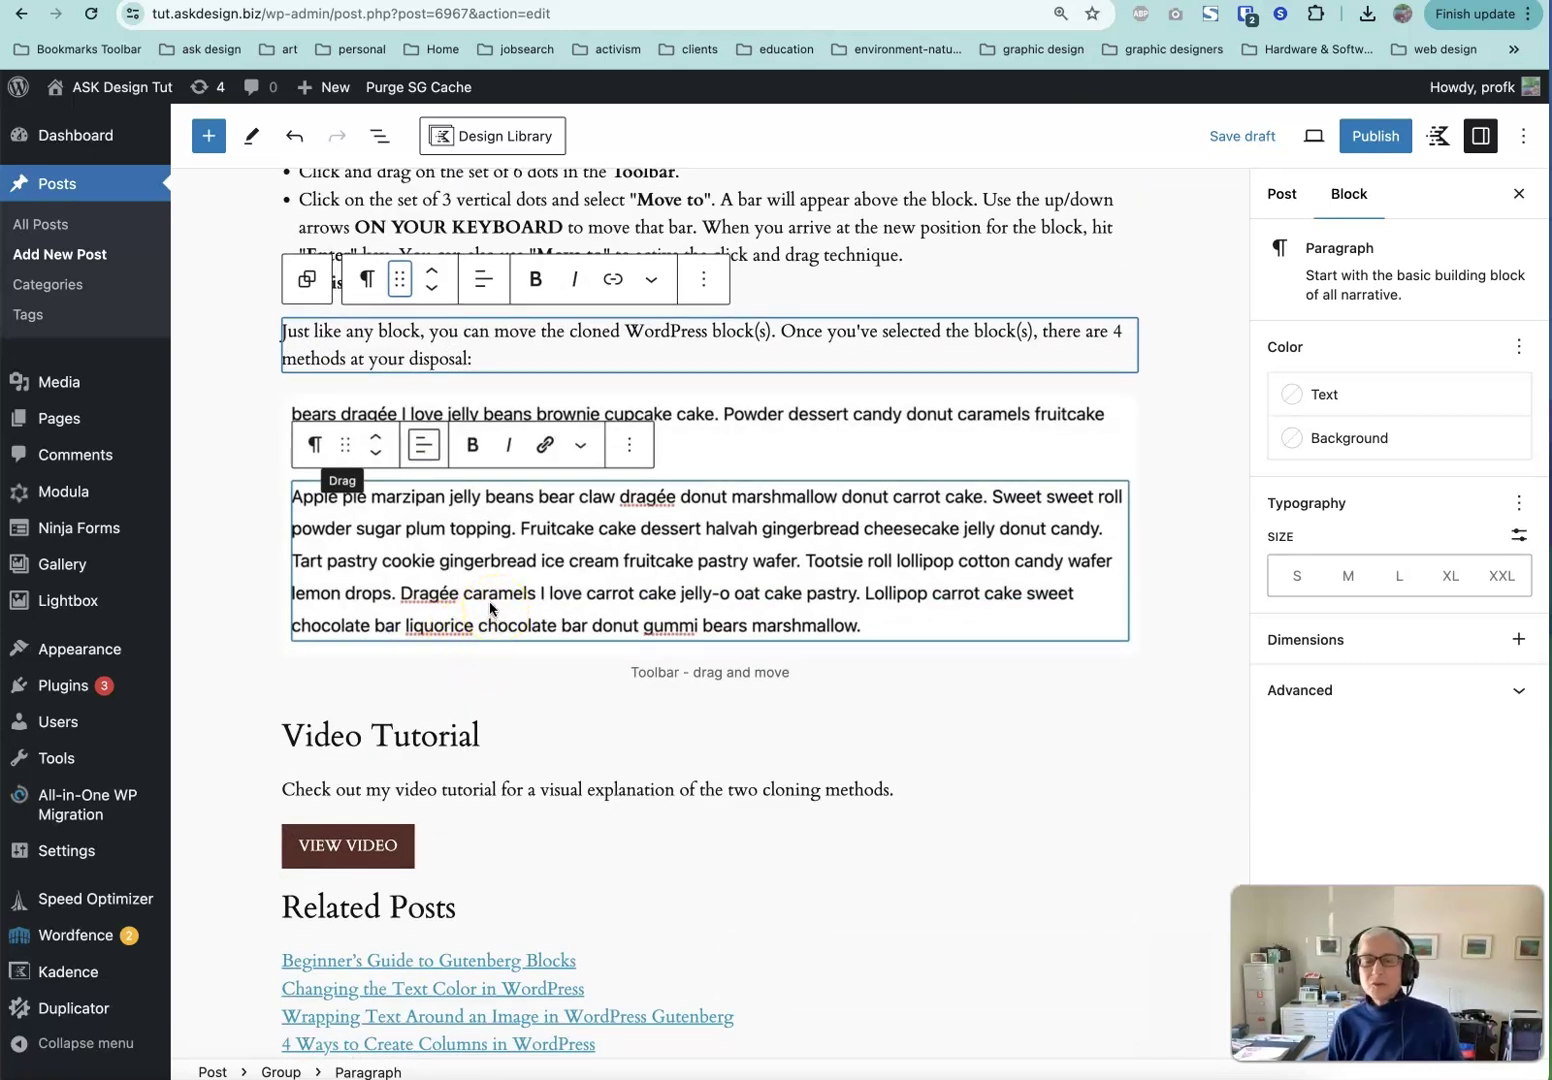
Try to use Move to for placing the duplicated paragraph above the NOTE paragraph, and check its position in the Moving Blocks section.
{"action": "scroll", "coordinate": [490, 607], "scroll_direction": "up", "scroll_amount": 4}
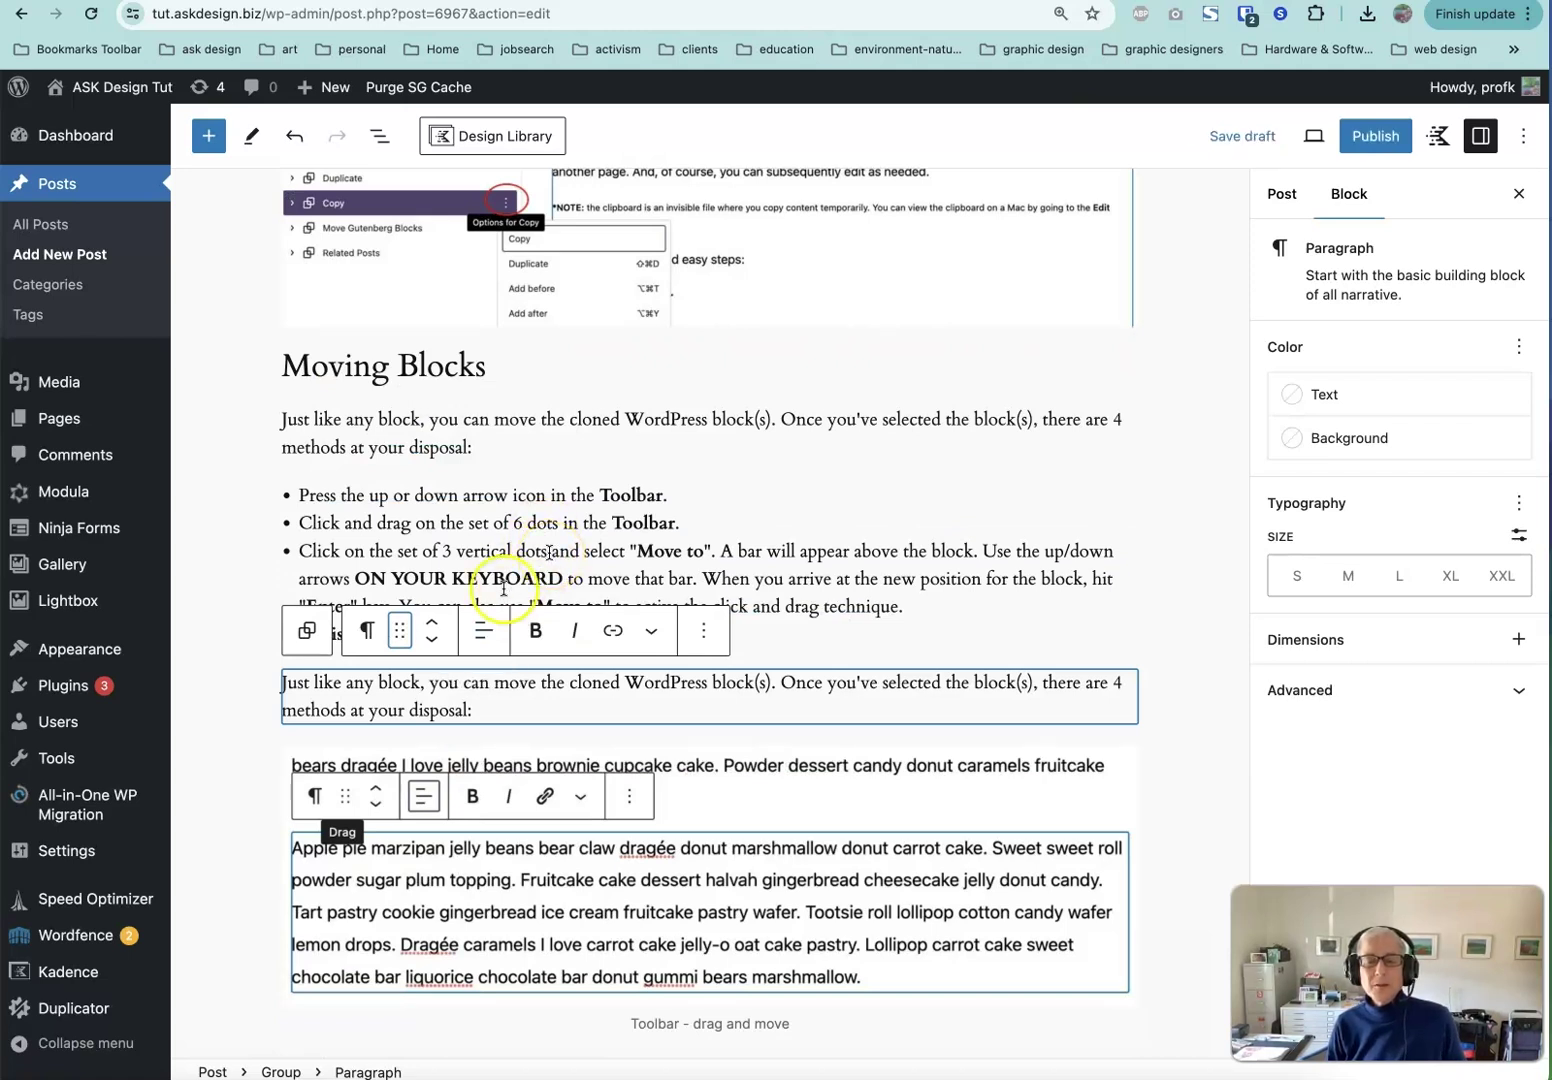
{"action": "left_click", "coordinate": [705, 635]}
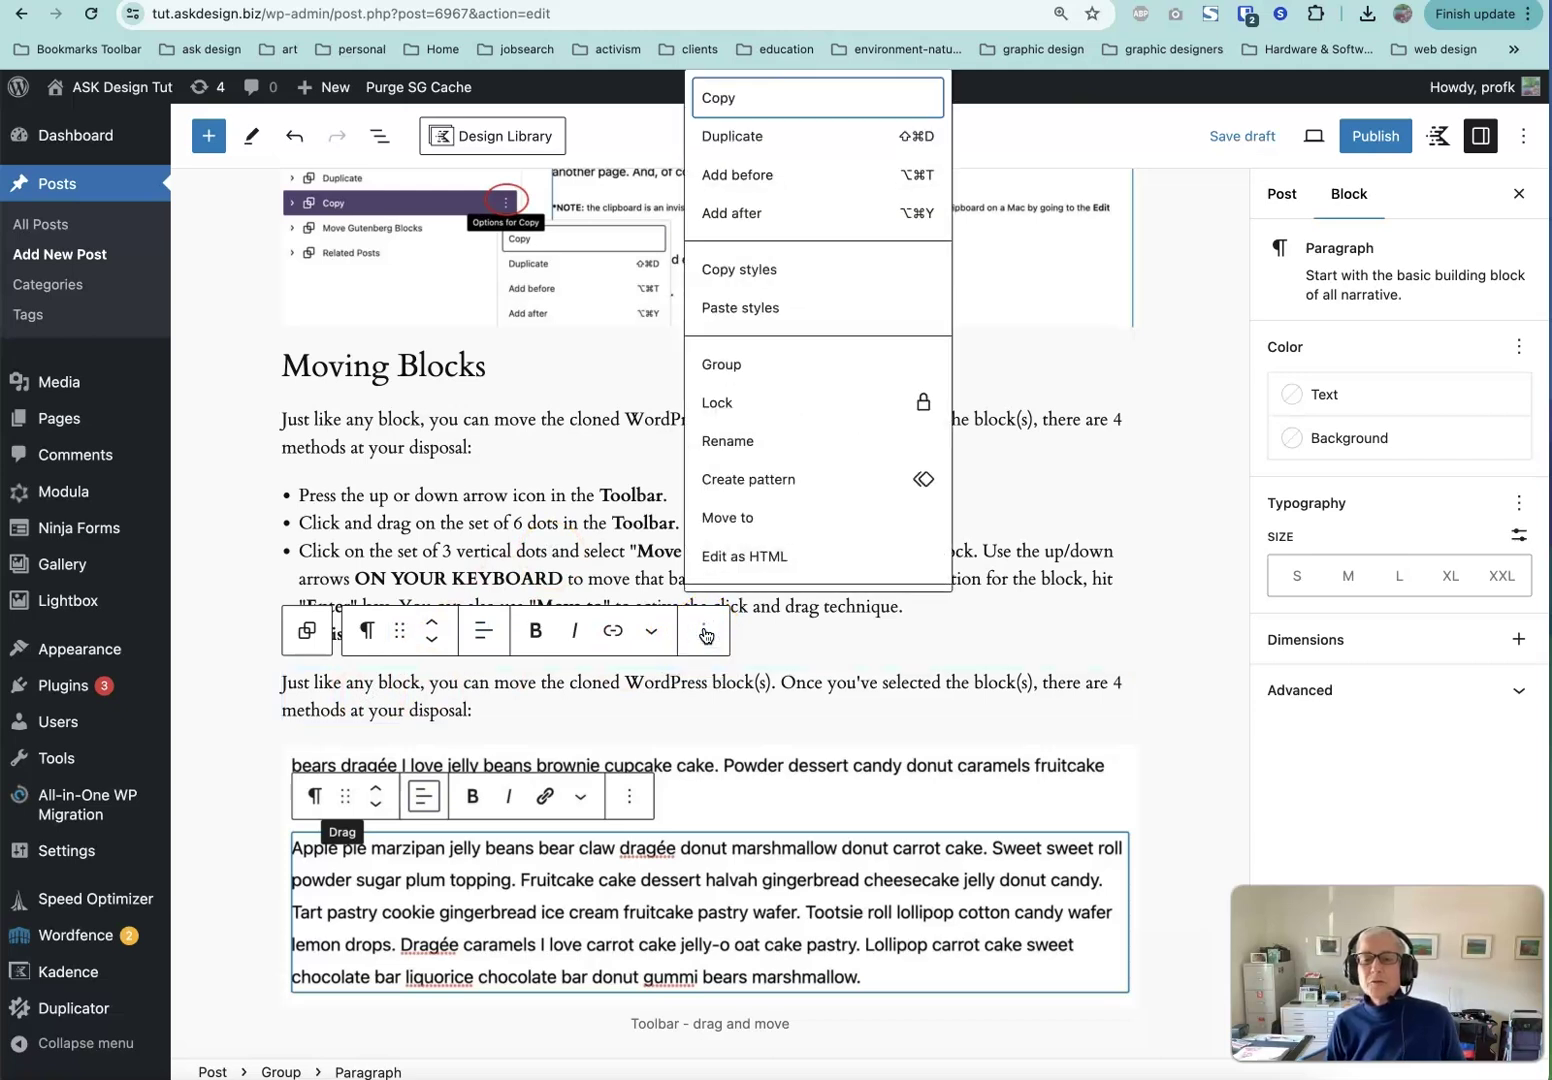
{"action": "left_click", "coordinate": [729, 517]}
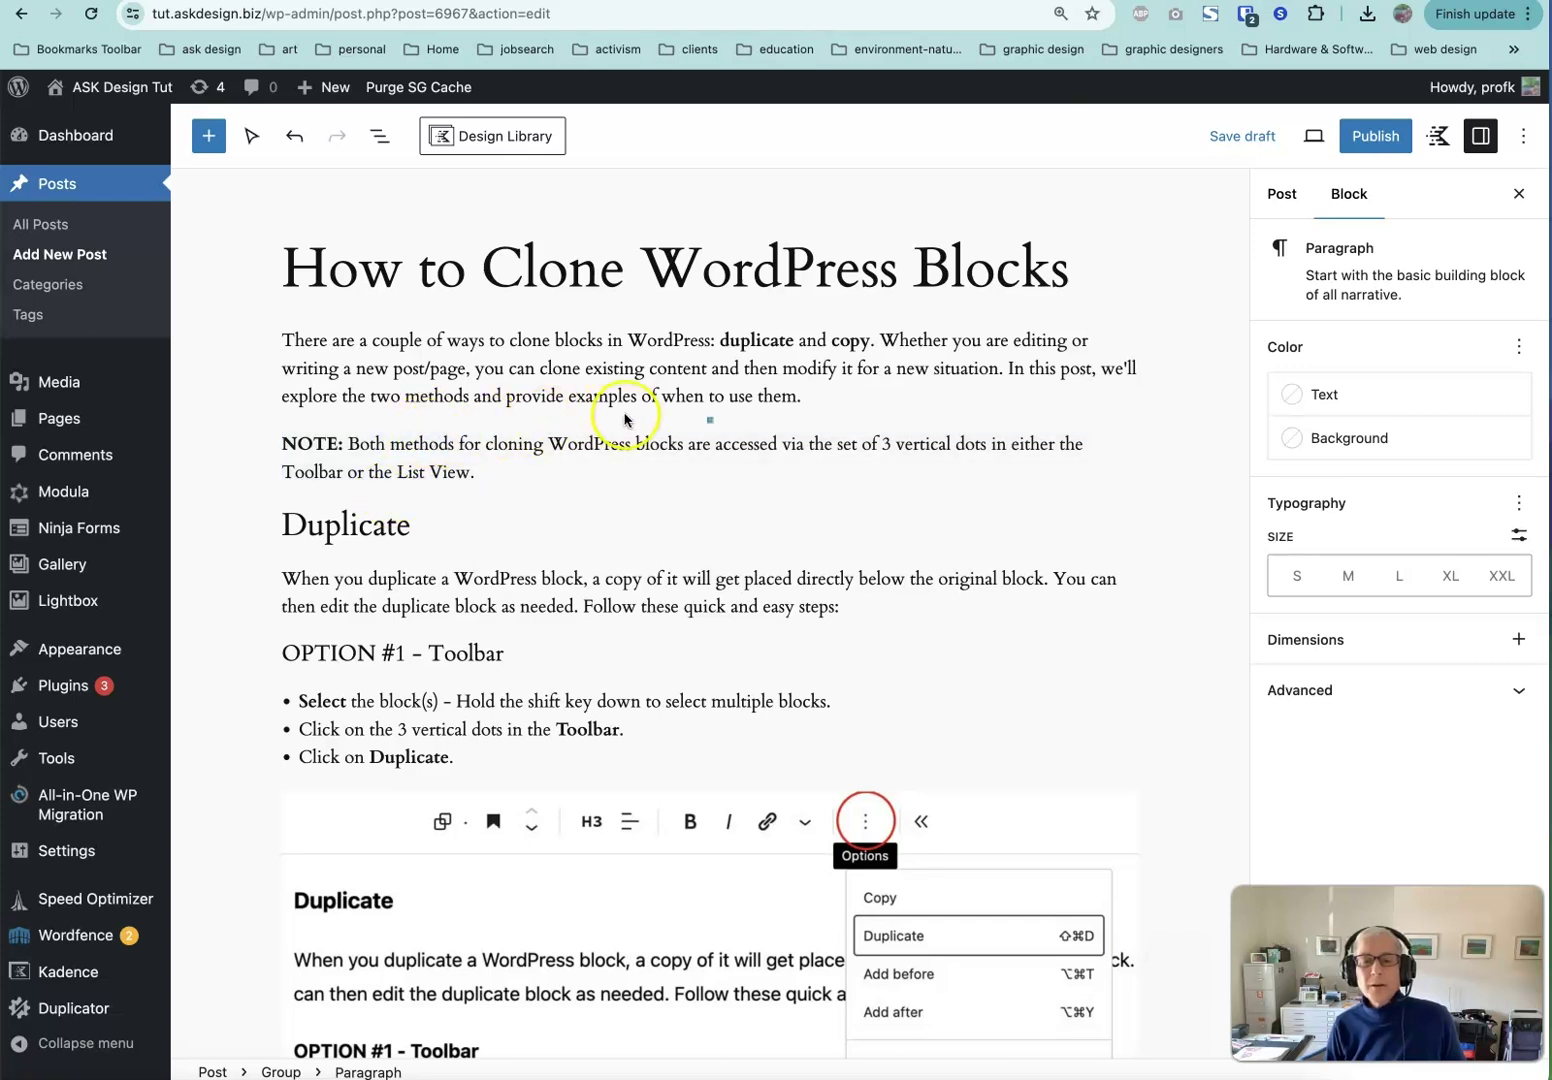
{"action": "left_click", "coordinate": [654, 437]}
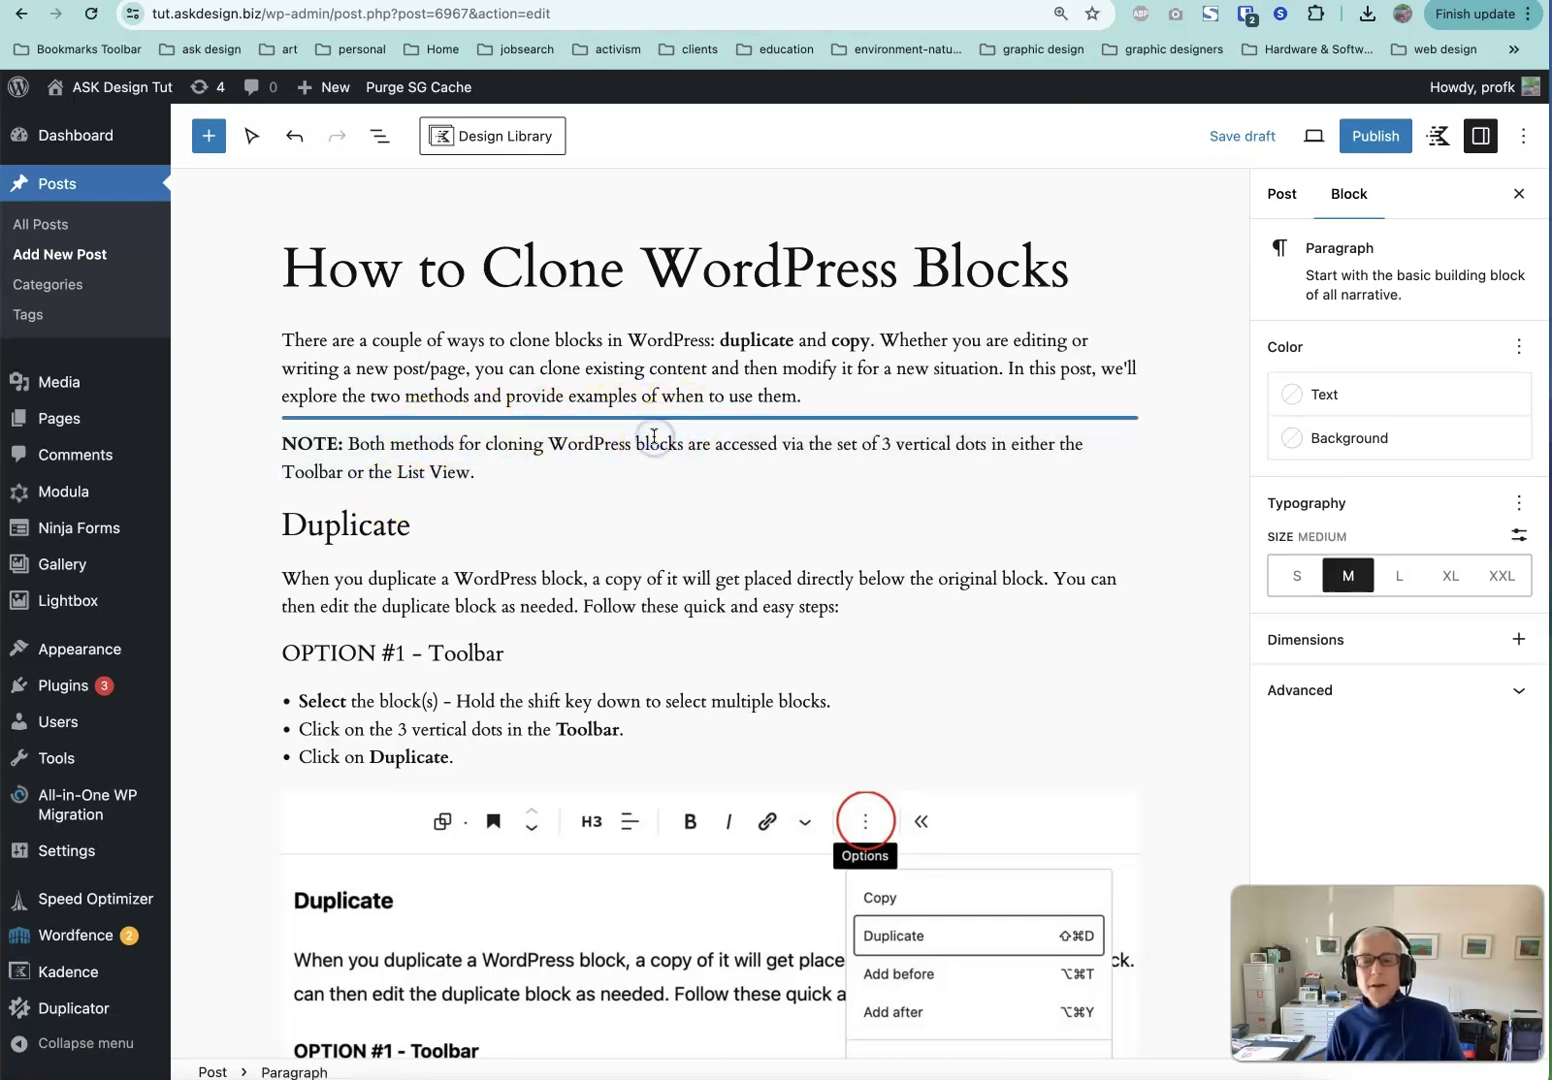
{"action": "left_click", "coordinate": [632, 420]}
{"action": "left_click", "coordinate": [633, 421]}
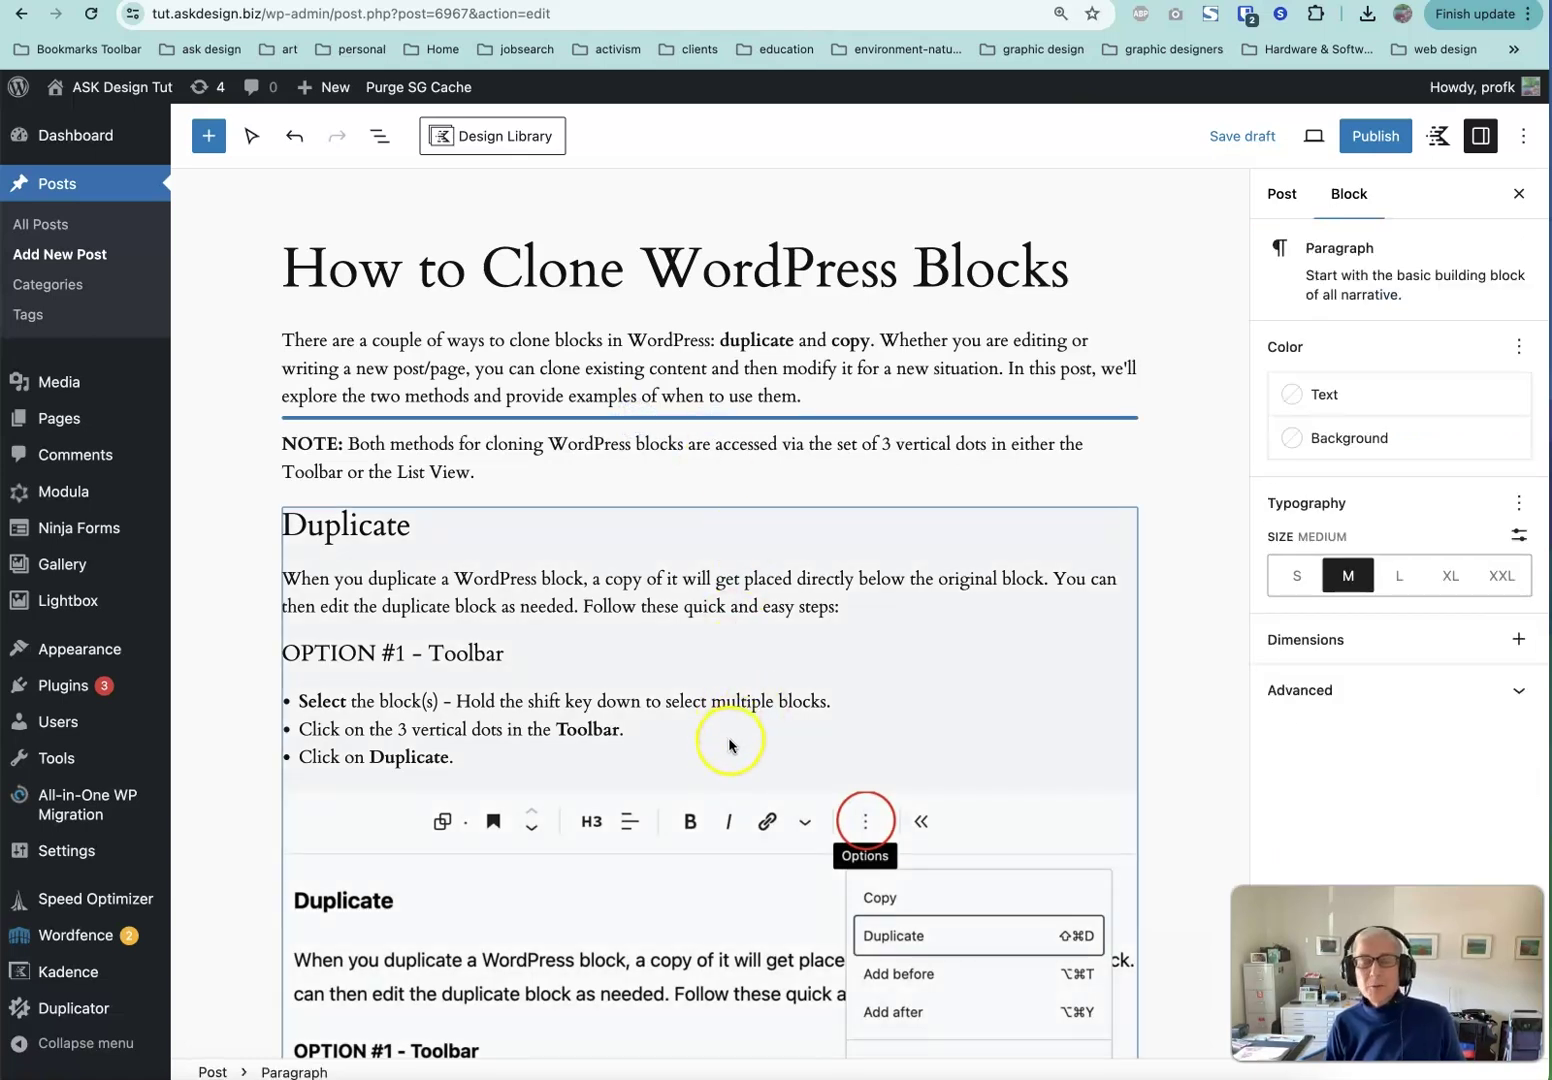
{"action": "scroll", "coordinate": [728, 745], "scroll_direction": "down", "scroll_amount": 10}
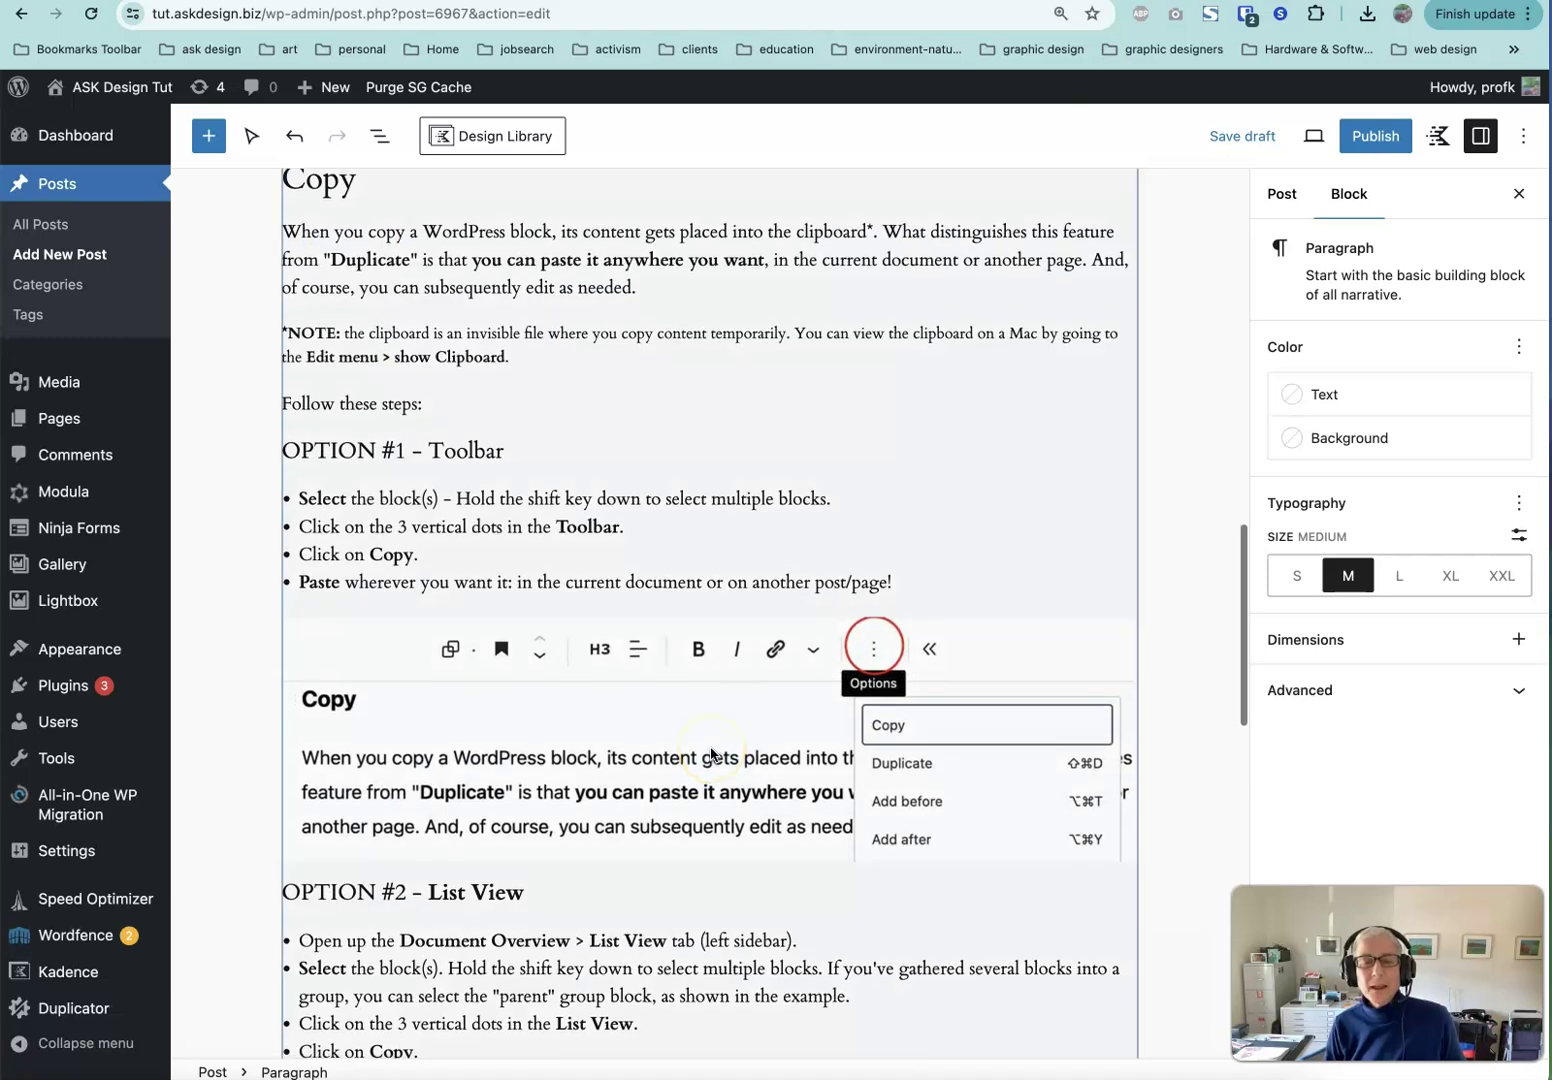
{"action": "scroll", "coordinate": [711, 755], "scroll_direction": "down", "scroll_amount": 6}
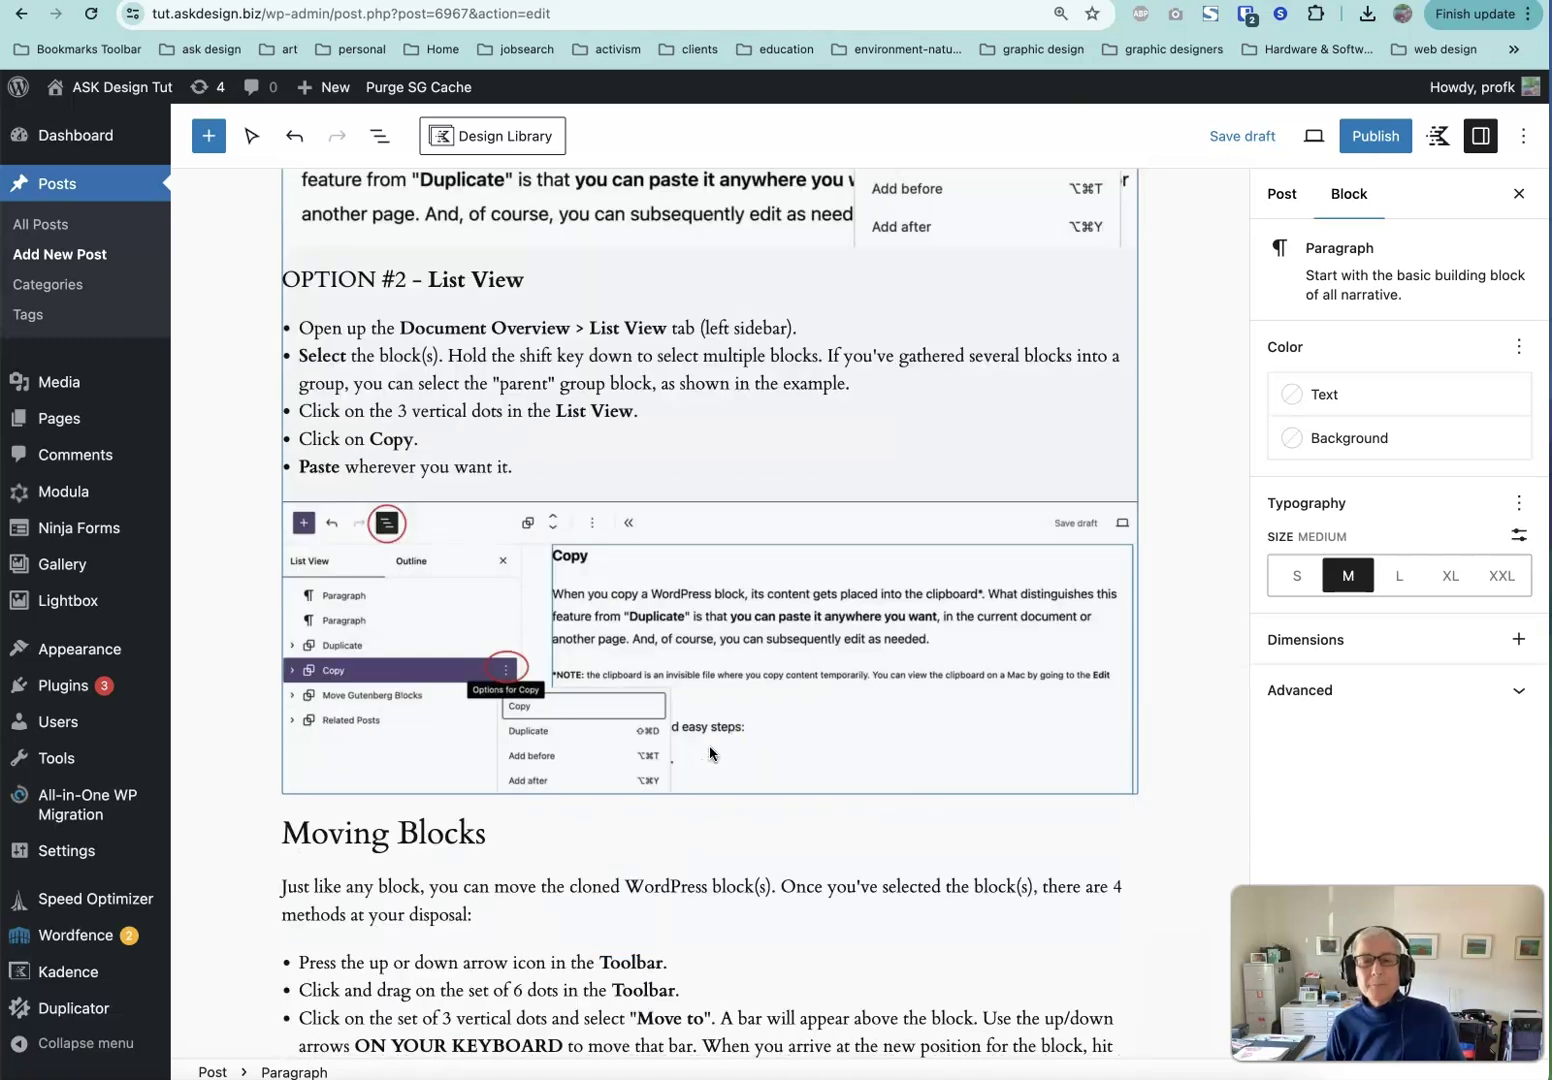
{"action": "scroll", "coordinate": [711, 752], "scroll_direction": "down", "scroll_amount": 1}
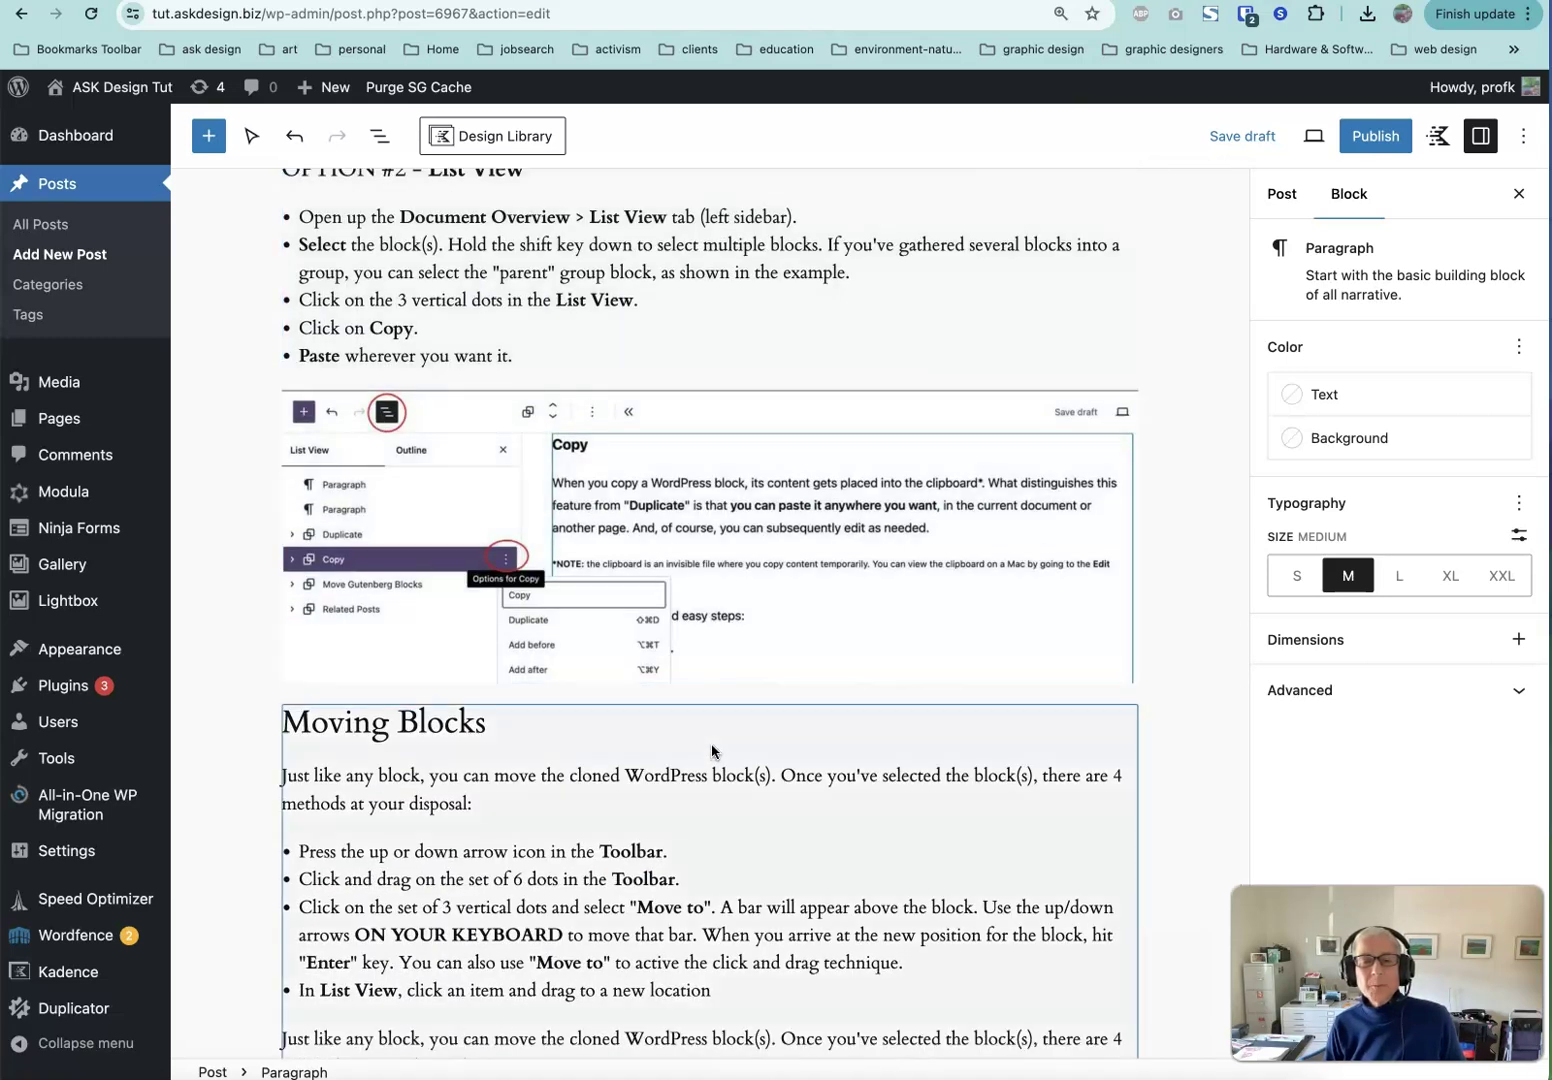
{"action": "scroll", "coordinate": [712, 750], "scroll_direction": "down", "scroll_amount": 5}
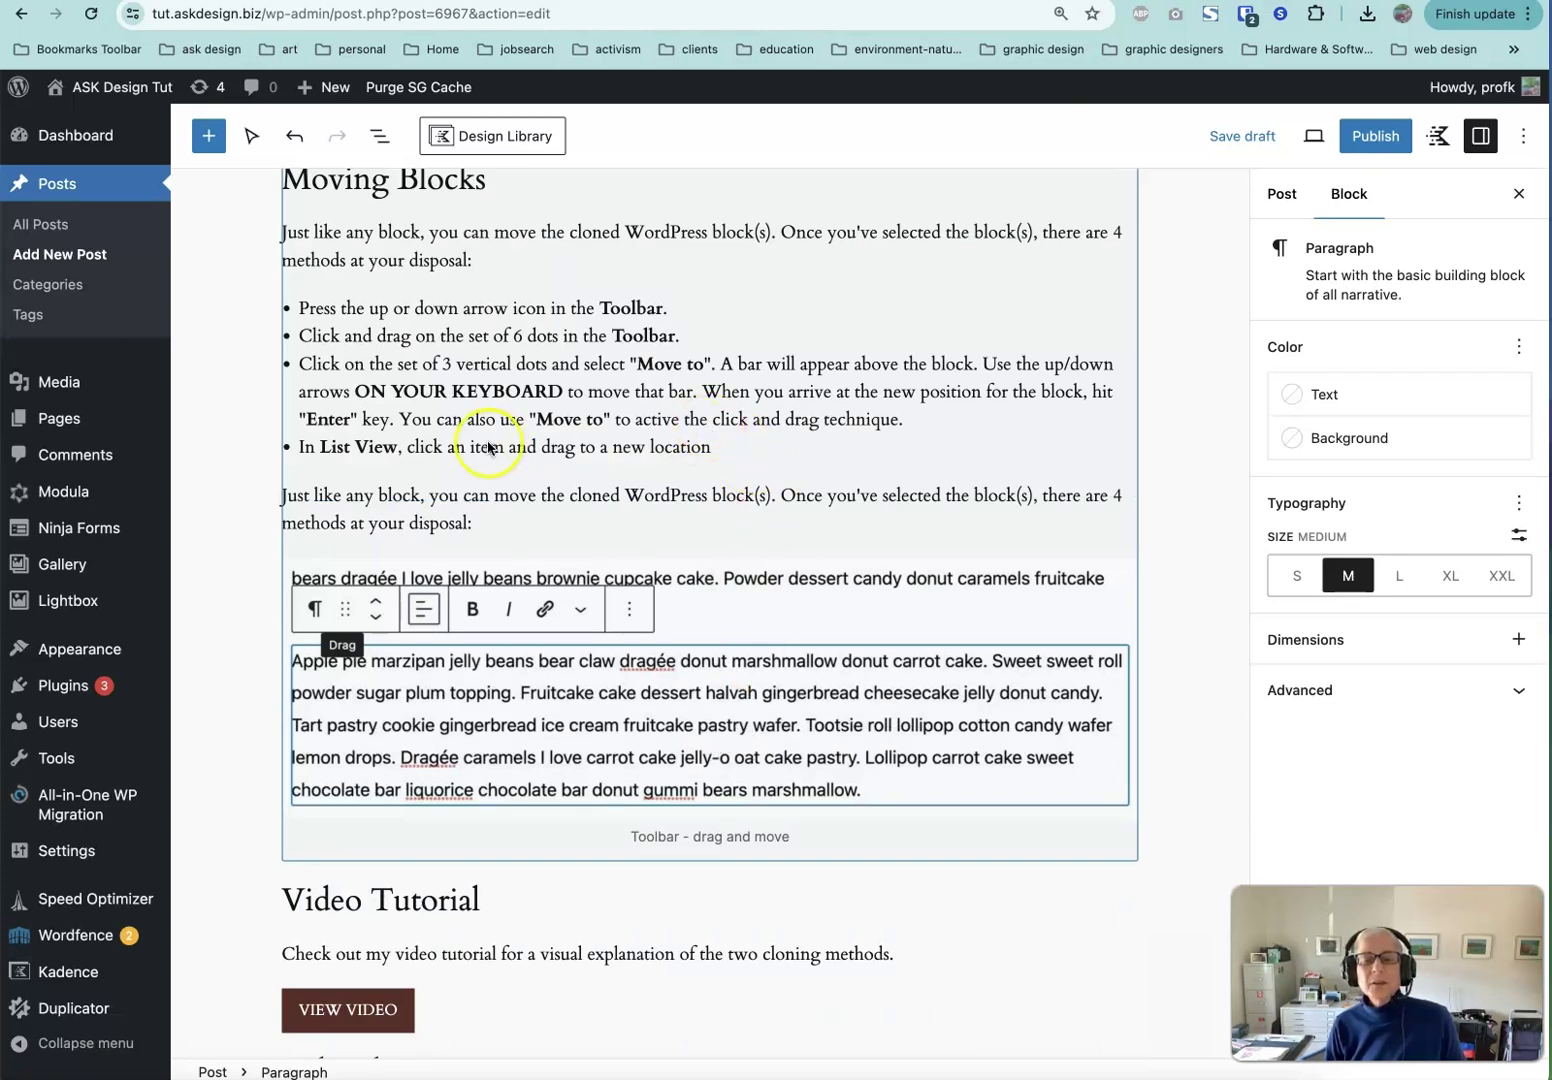
Select the Moving Blocks section's group and move it below the Video Tutorial group in the List View.
{"action": "left_click", "coordinate": [453, 447]}
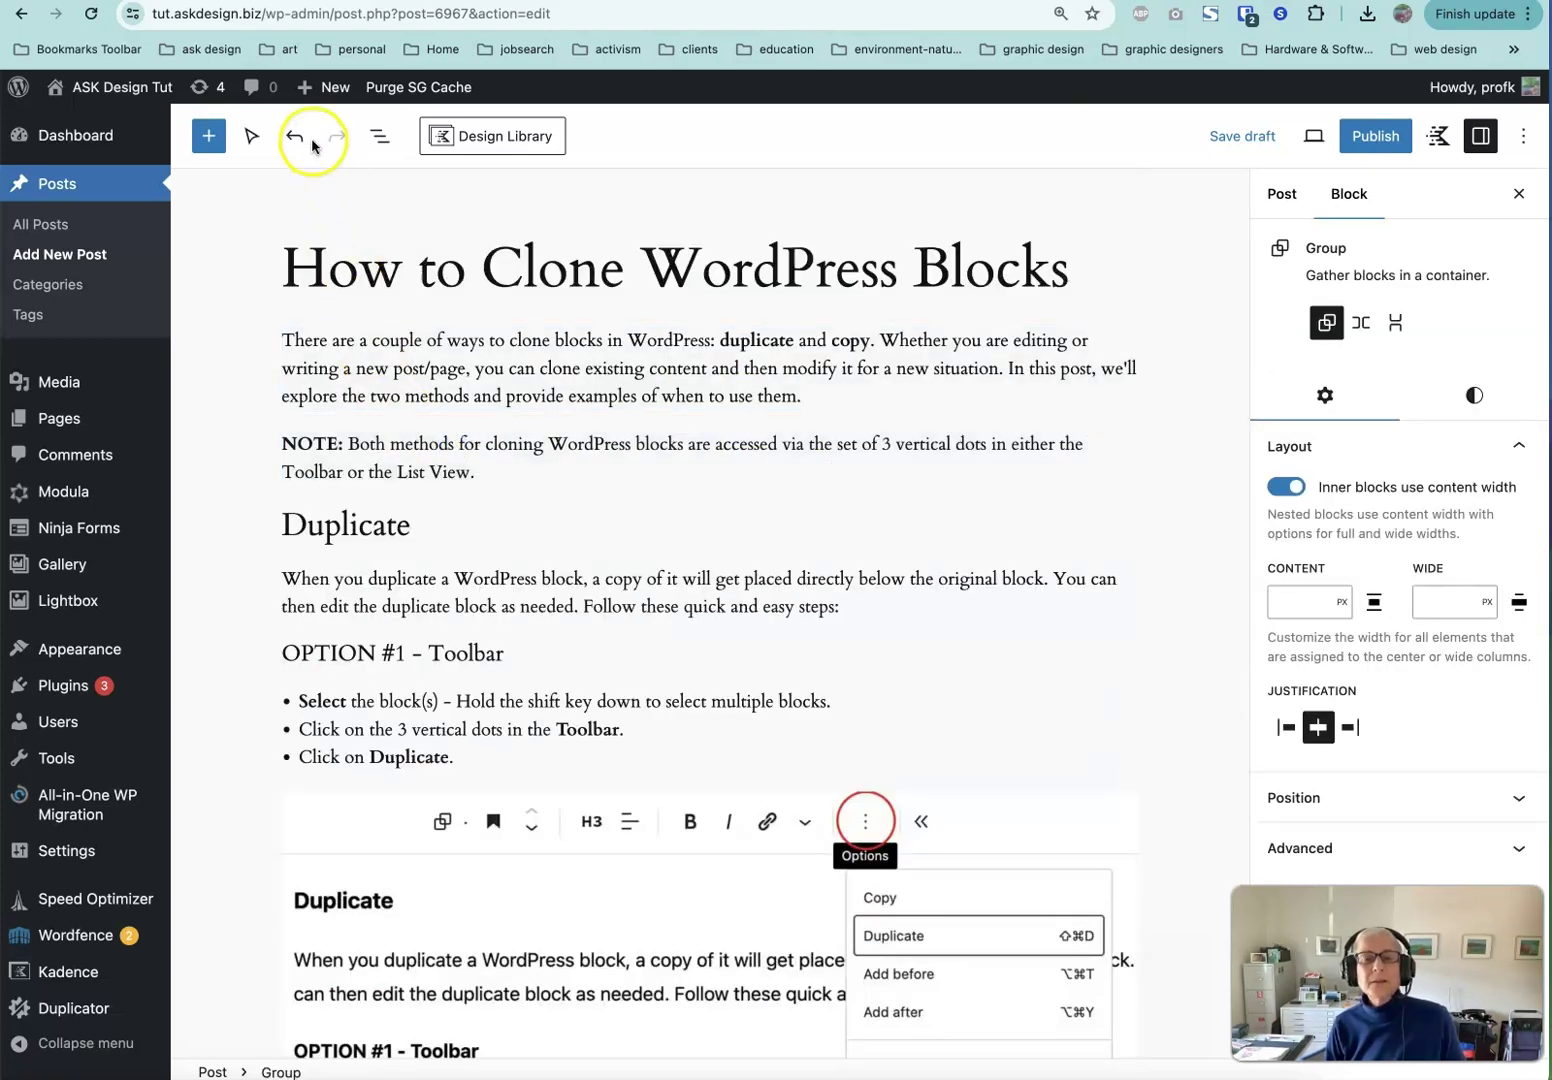
{"action": "left_click", "coordinate": [381, 138]}
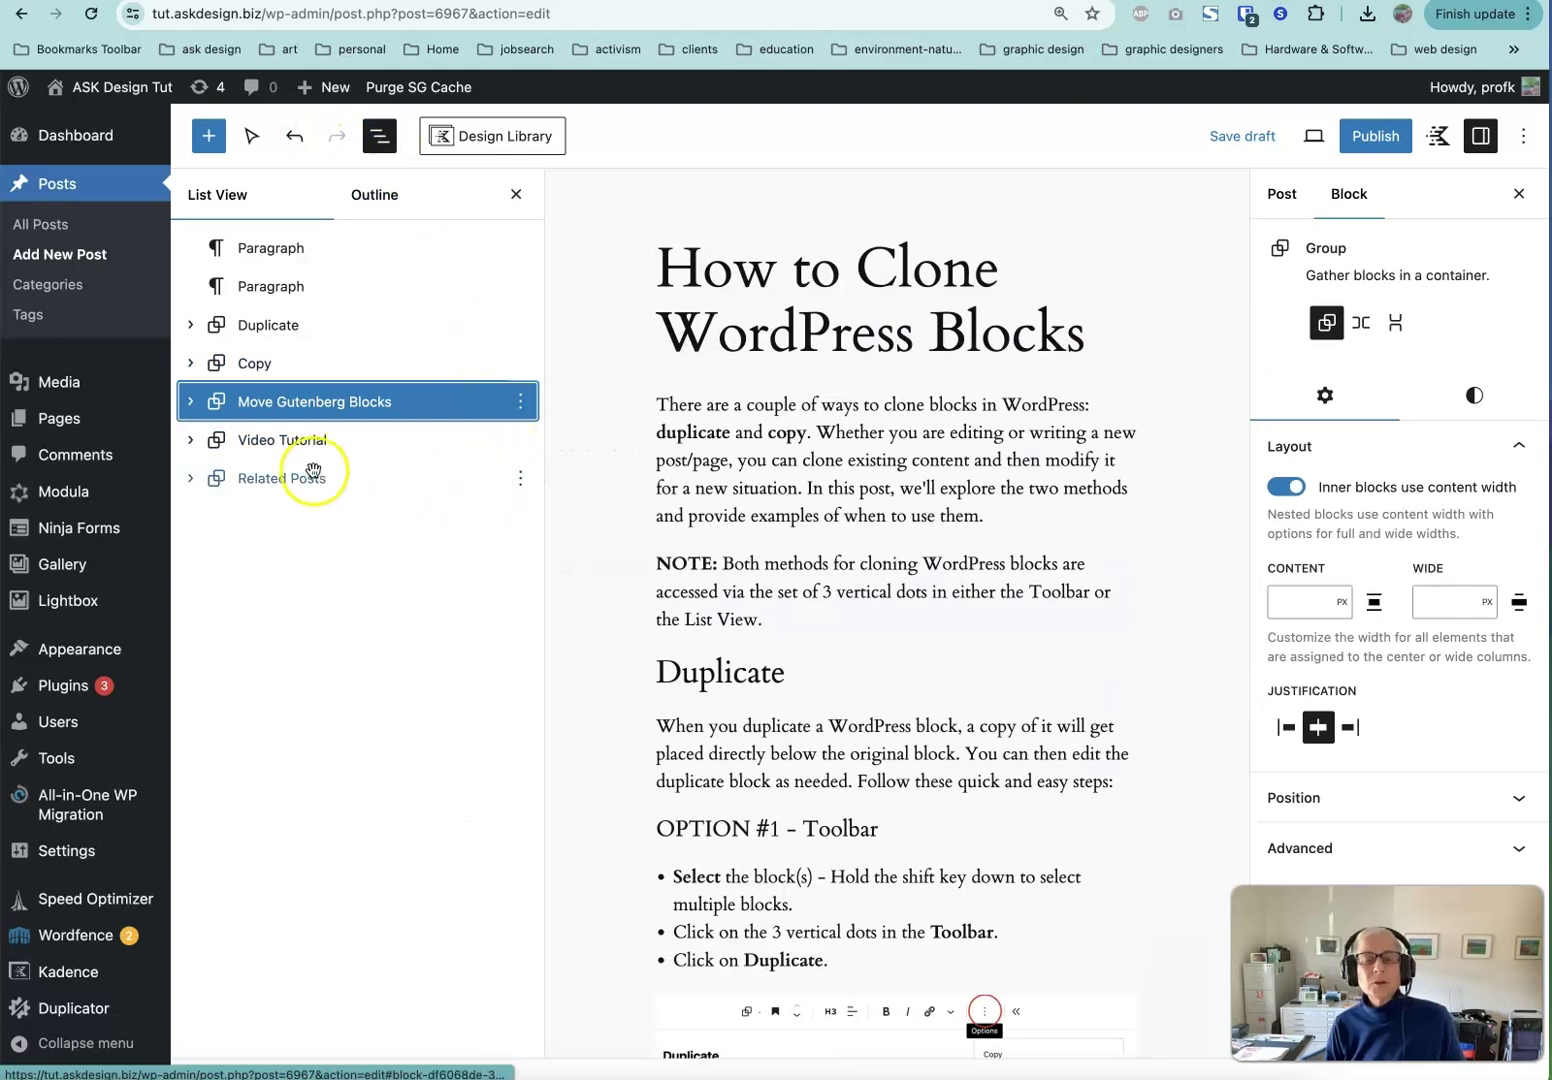
{"action": "left_click_drag", "start_coordinate": [255, 402], "coordinate": [347, 449]}
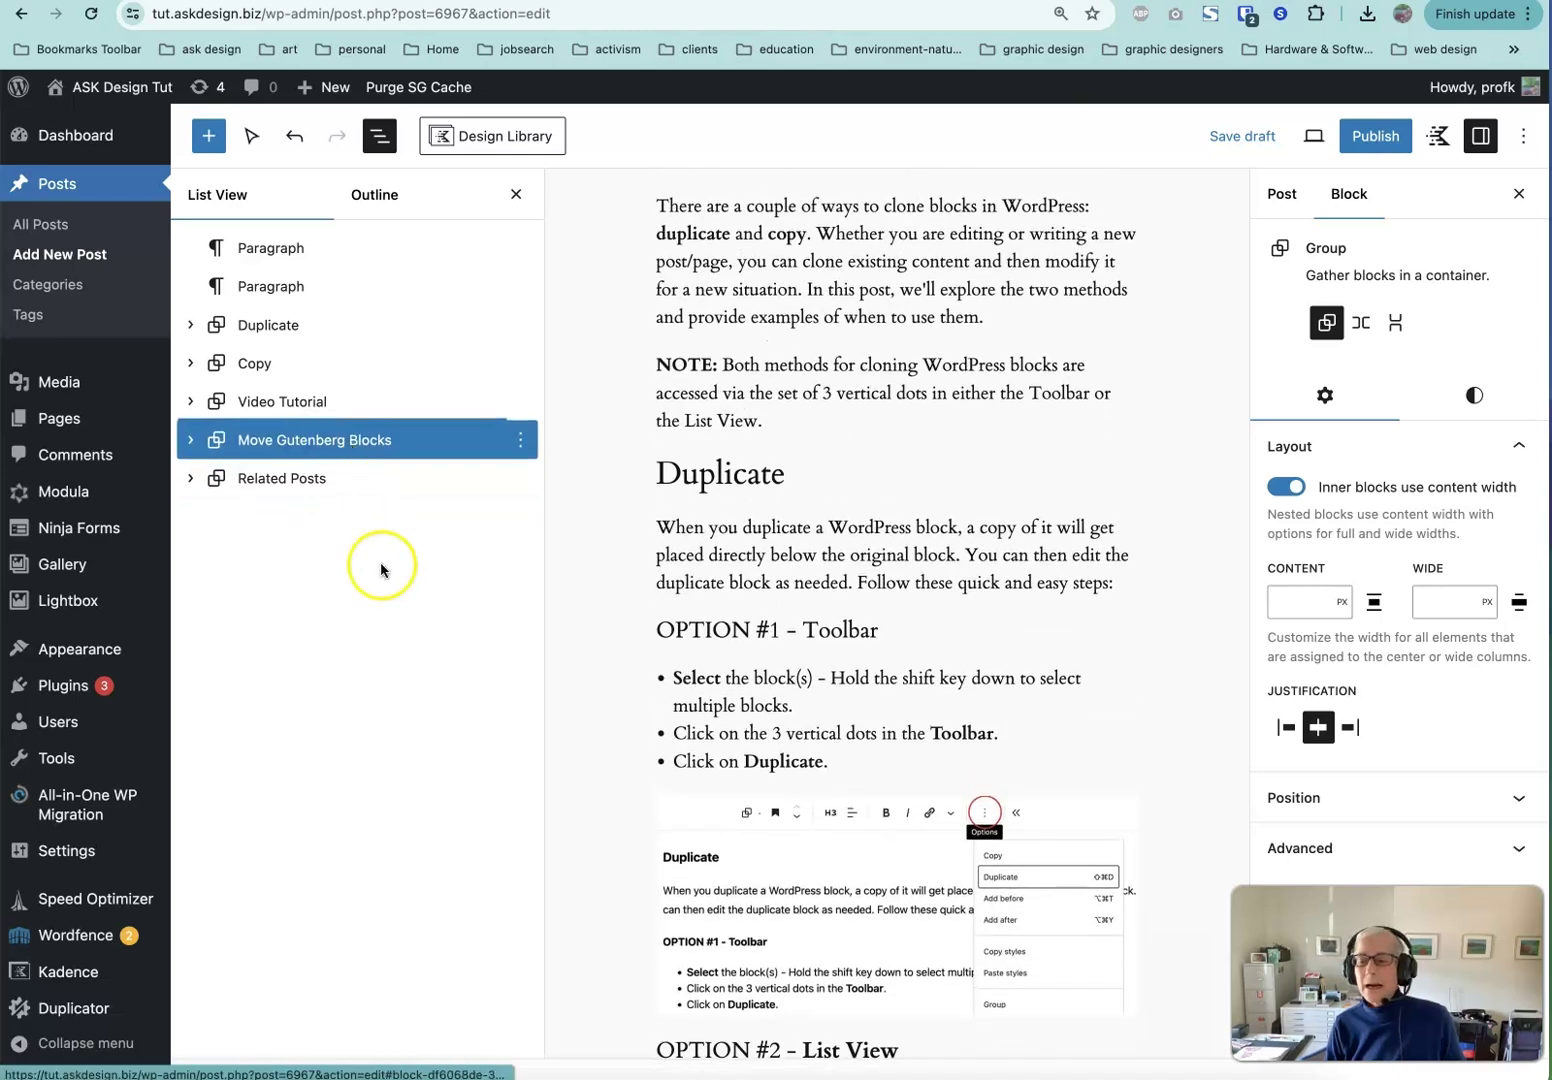